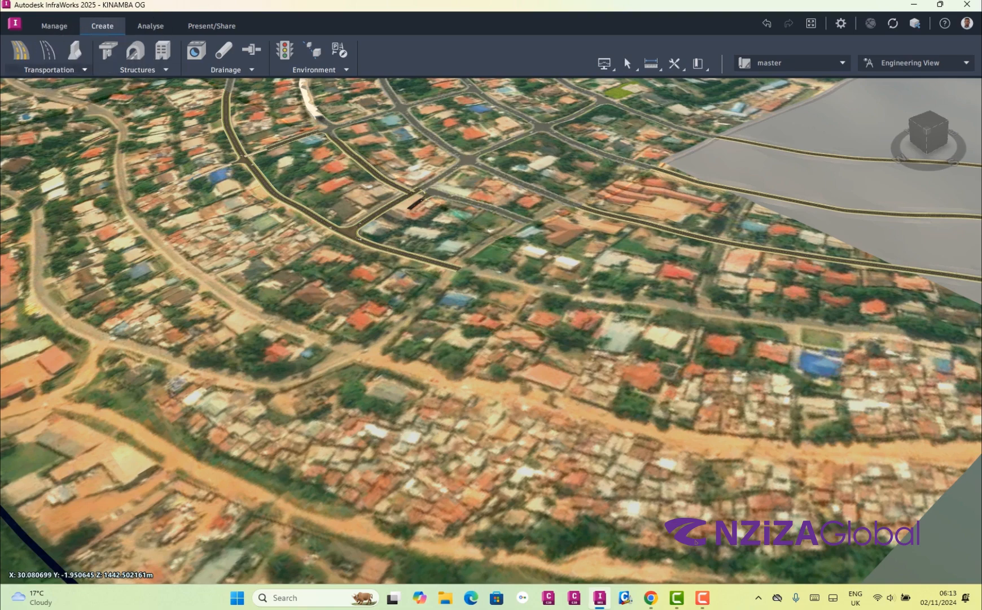
Start an element-based Two Lanes component road and place its start point on the dirt road at the imagery's edge
left_click(59, 70)
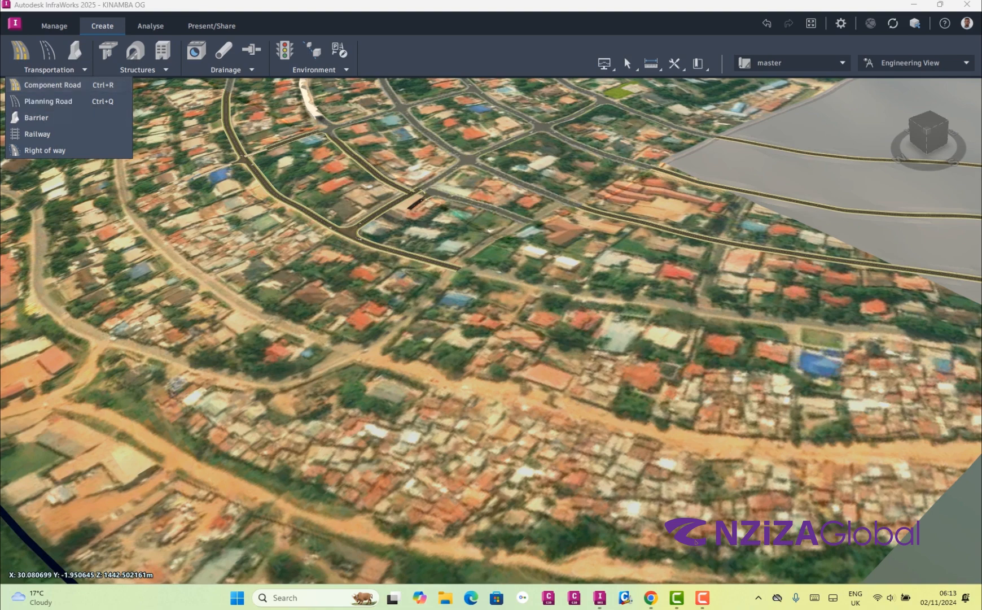
scroll(659, 377, "down", 4)
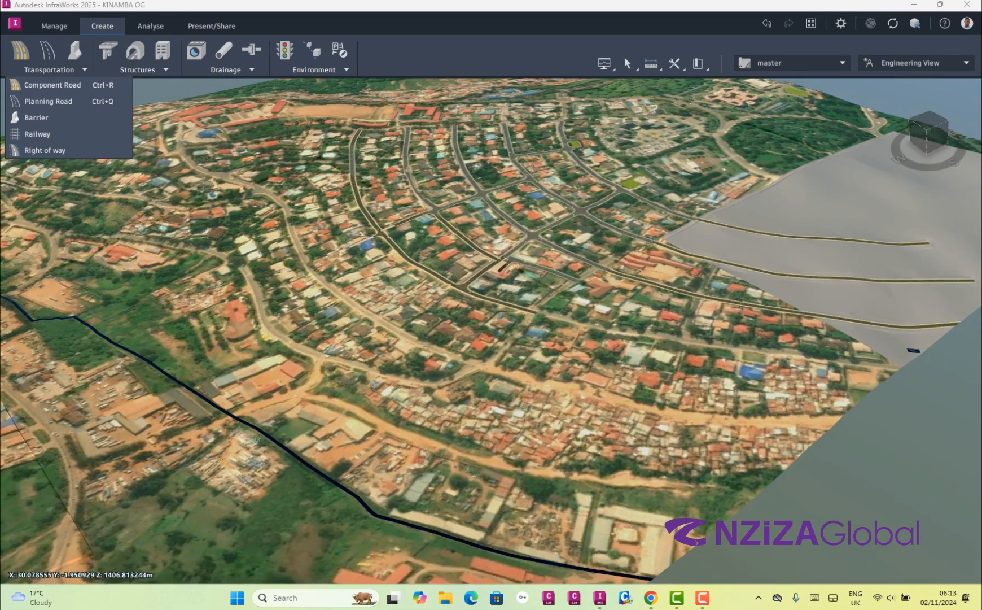
scroll(696, 541, "up", 5)
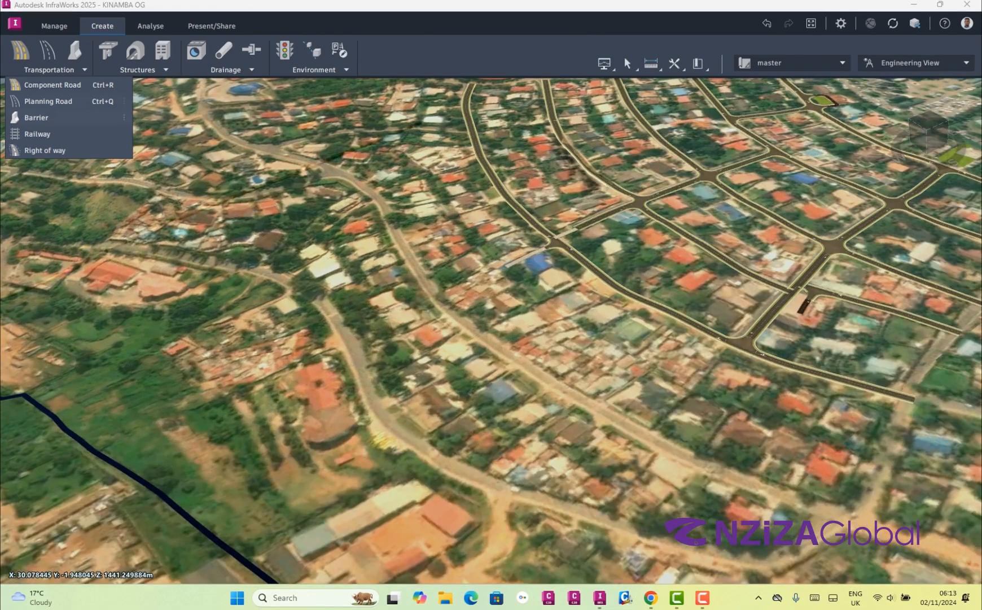
key("ctrl+r")
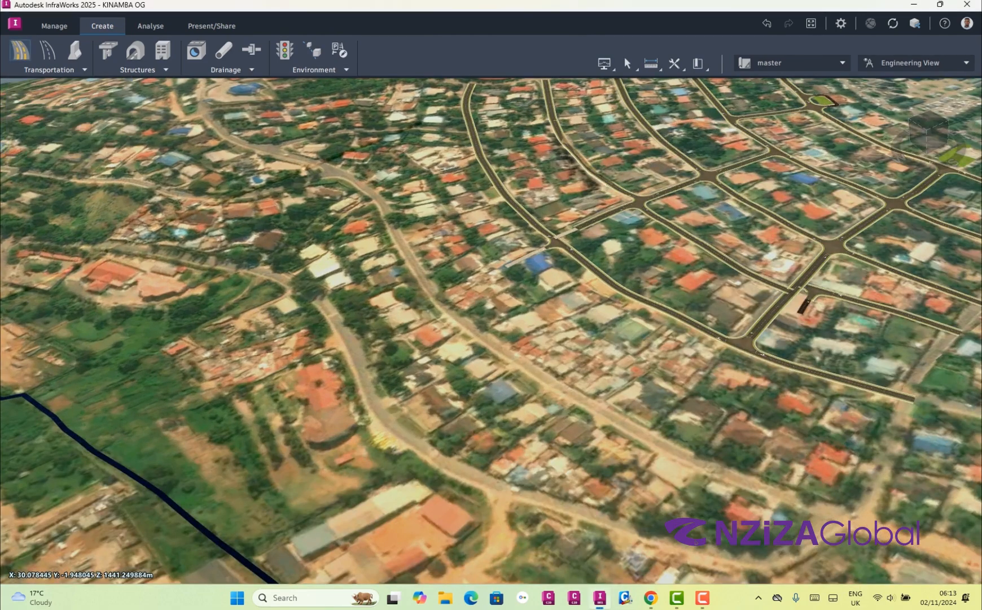
scroll(696, 541, "down", 4)
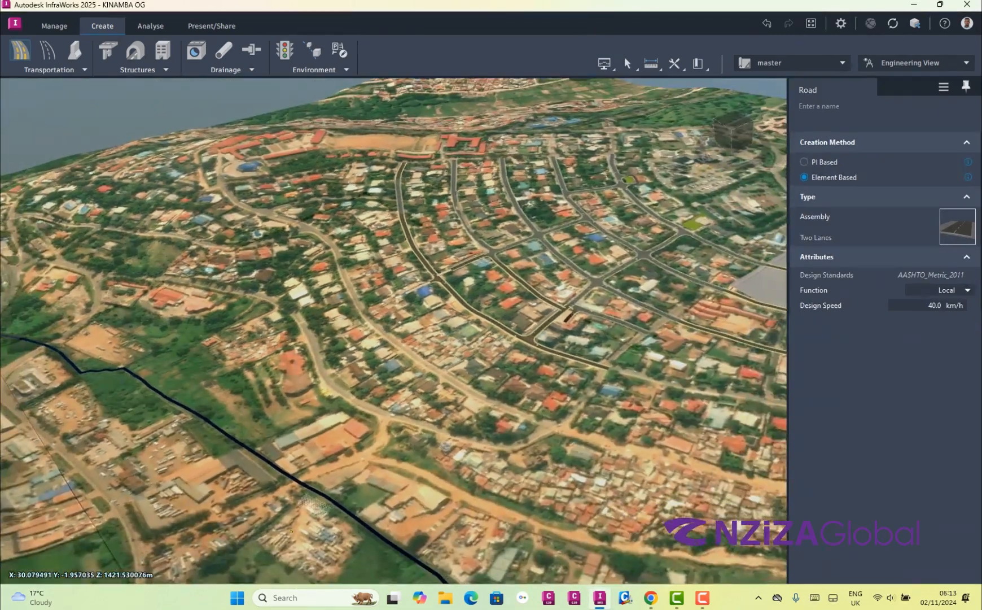
scroll(696, 542, "down", 1)
scroll(696, 542, "up", 8)
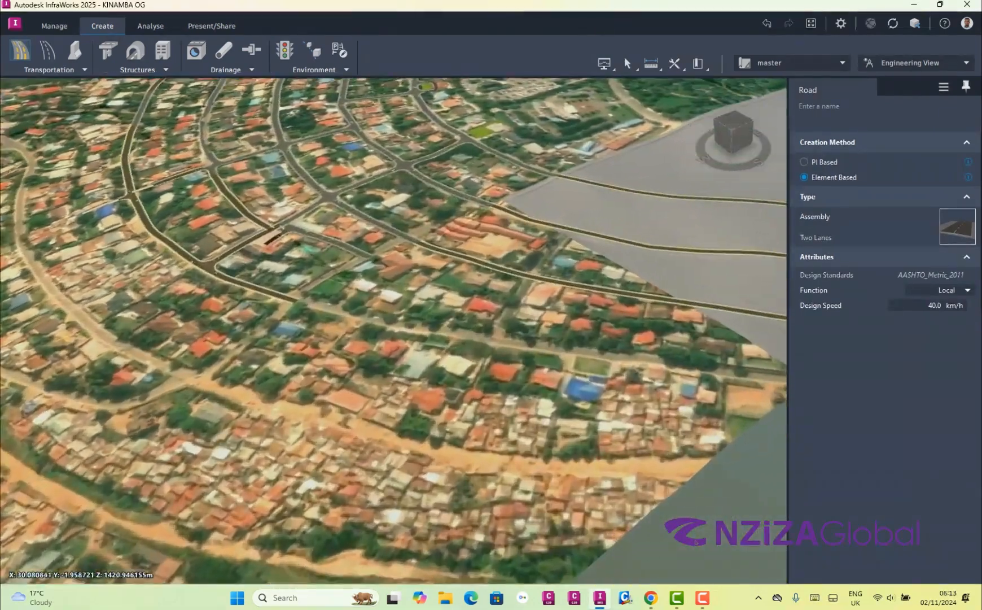
scroll(737, 474, "up", 4)
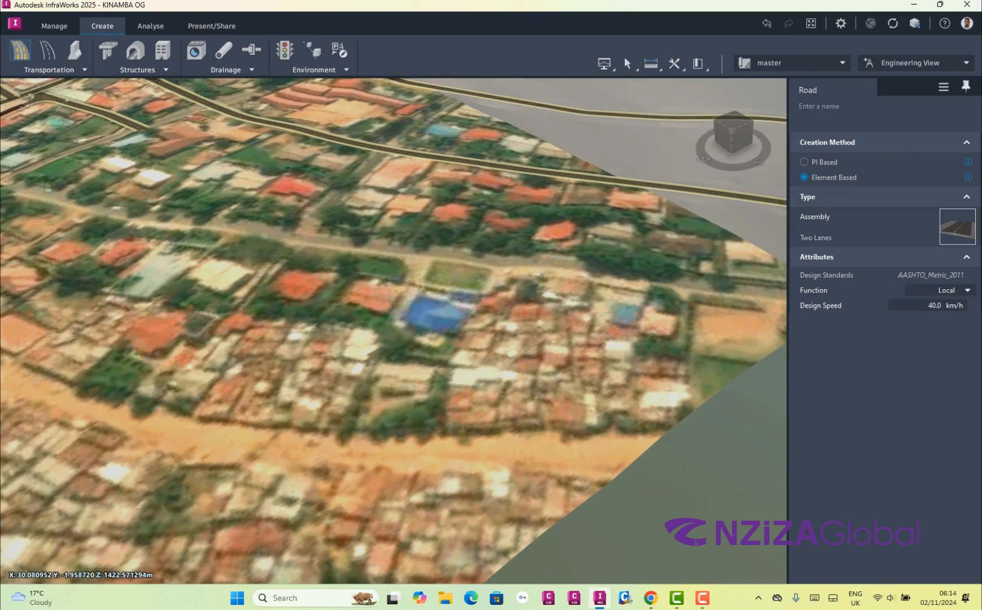
left_click(732, 472)
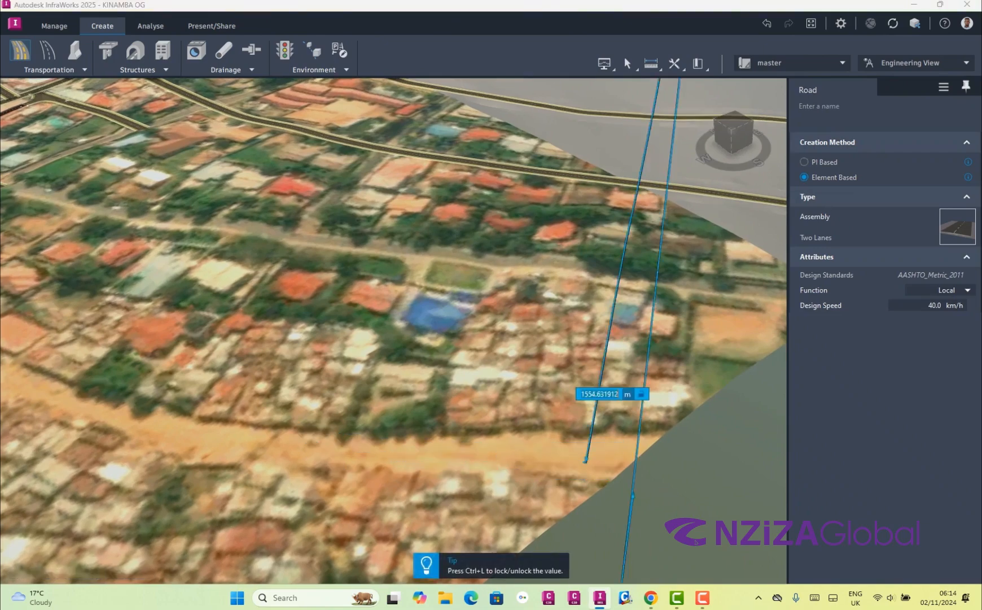
Trace the dirt road uphill with alternating straights and curves past the side-road junction, beginning with a straight about 125 m long
scroll(700, 417, "down", 2)
scroll(700, 502, "down", 2)
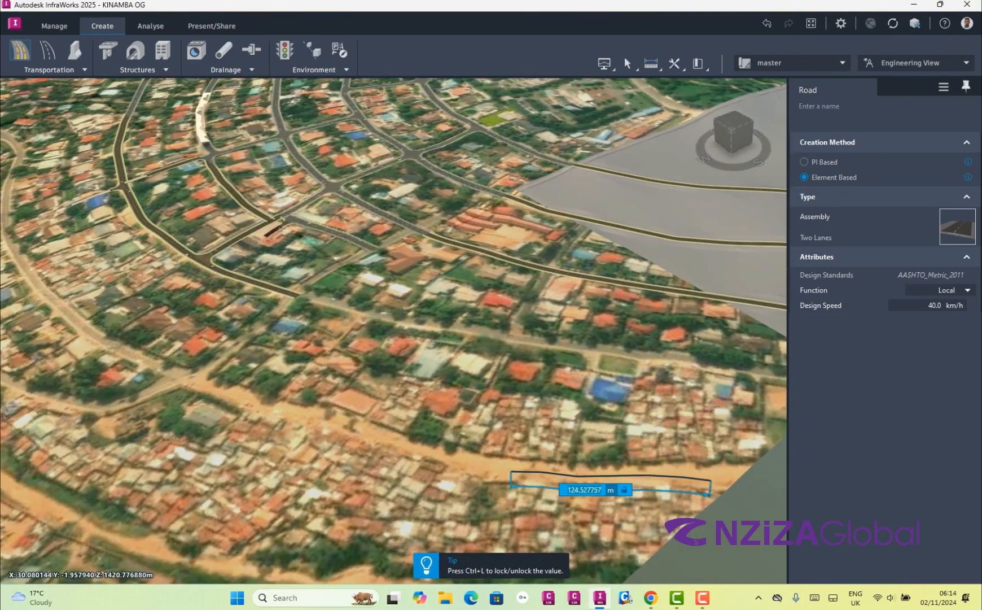
left_click(512, 471)
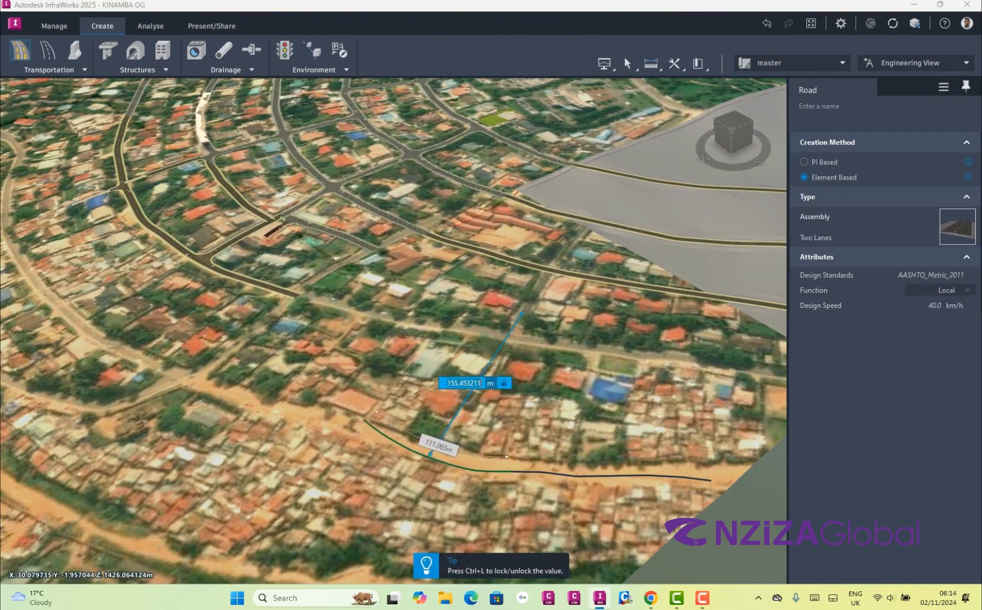
left_click(439, 456)
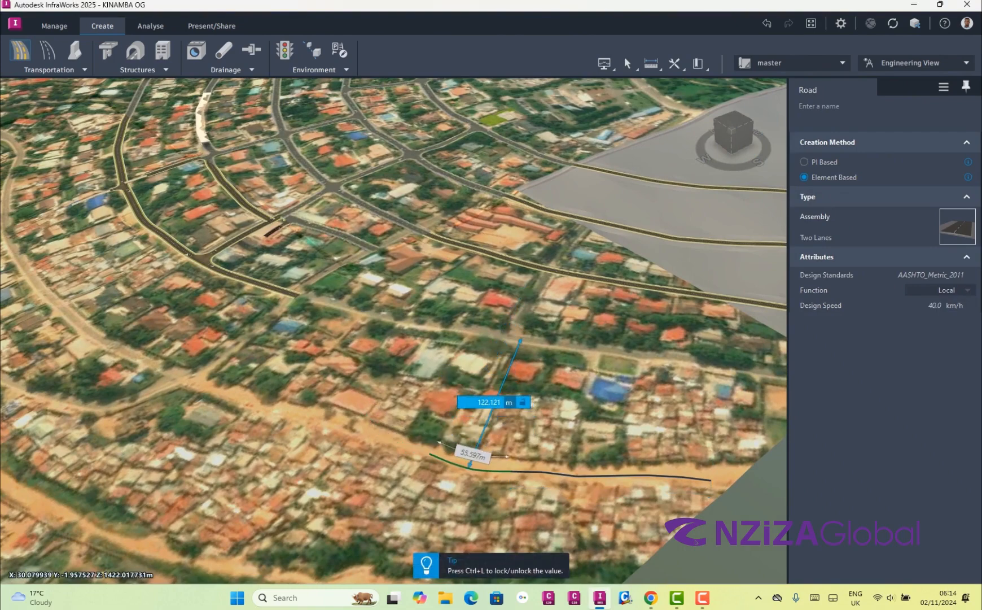
left_click(317, 416)
left_click(202, 382)
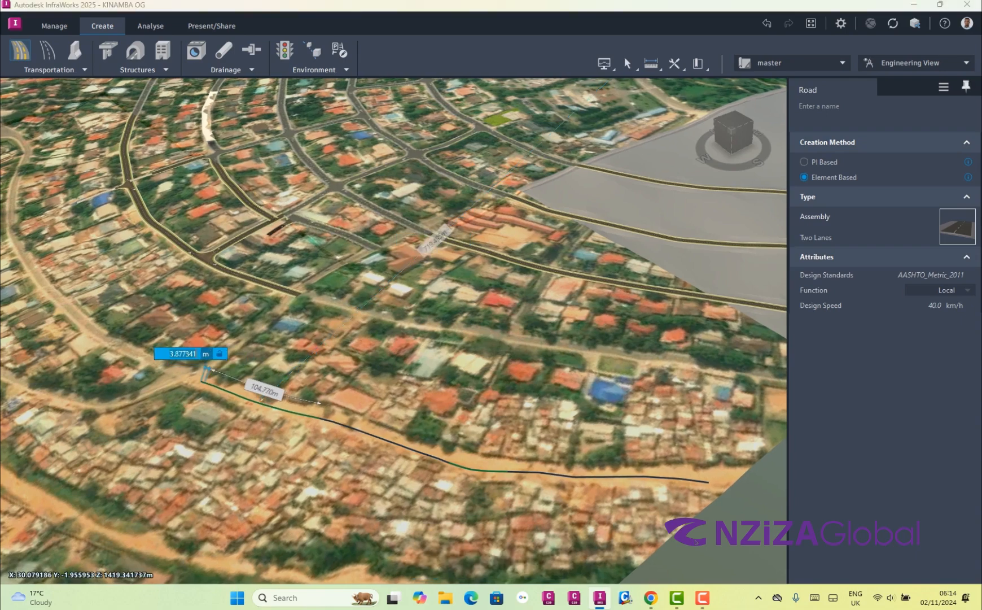
left_click(116, 343)
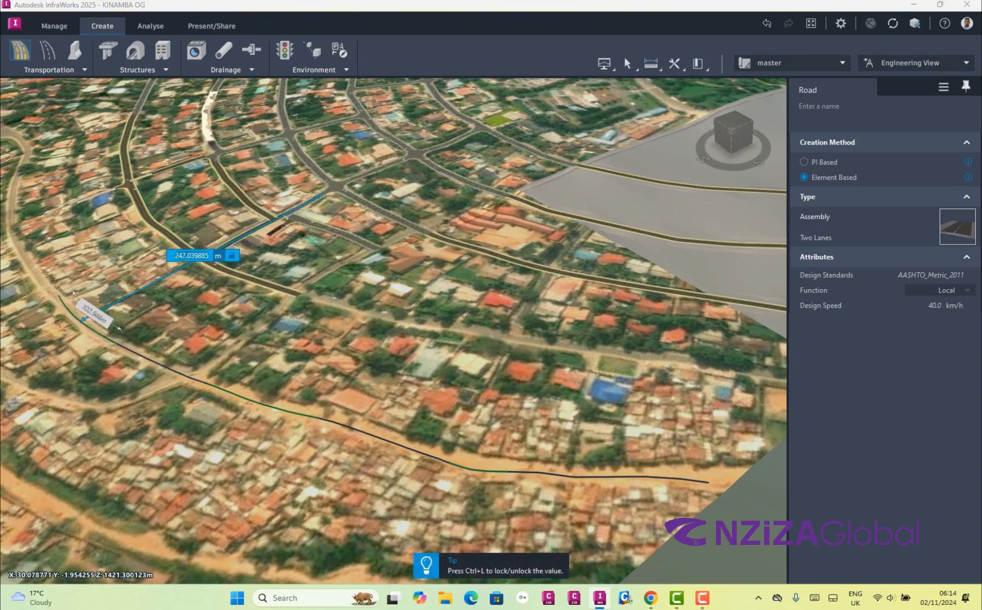
left_click(52, 299)
Continue the alignment with a straight and a curve of about 152 m chord around the bend between the houses
scroll(52, 299, "down", 3)
scroll(203, 310, "up", 6)
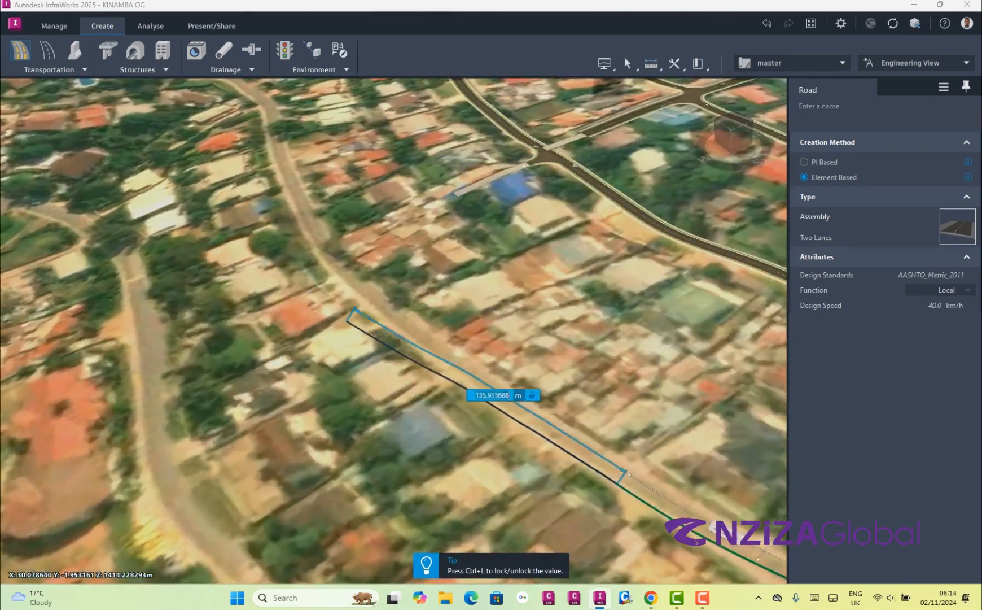
left_click(388, 314)
left_click(286, 166)
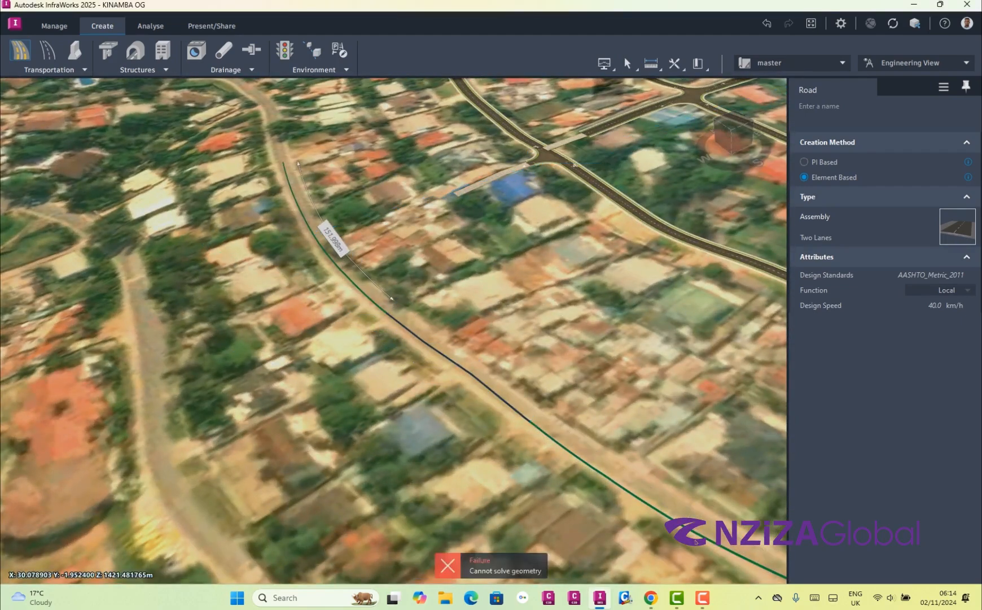
Extend the alignment along the existing street with another straight and a short curve beside the orange-roofed house
scroll(286, 166, "down", 2)
scroll(638, 418, "down", 2)
scroll(349, 209, "up", 5)
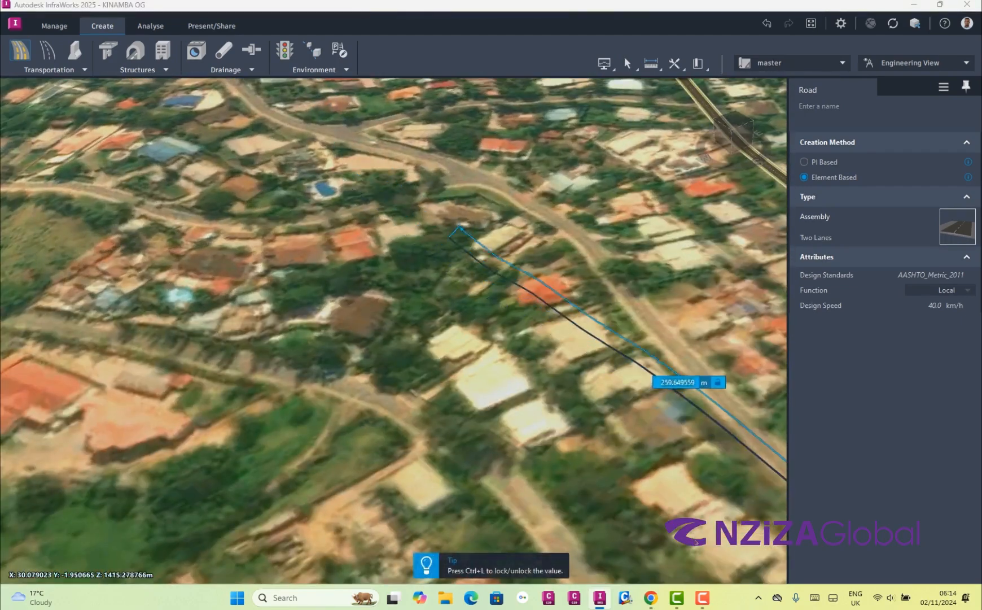
left_click(623, 286)
left_click(580, 239)
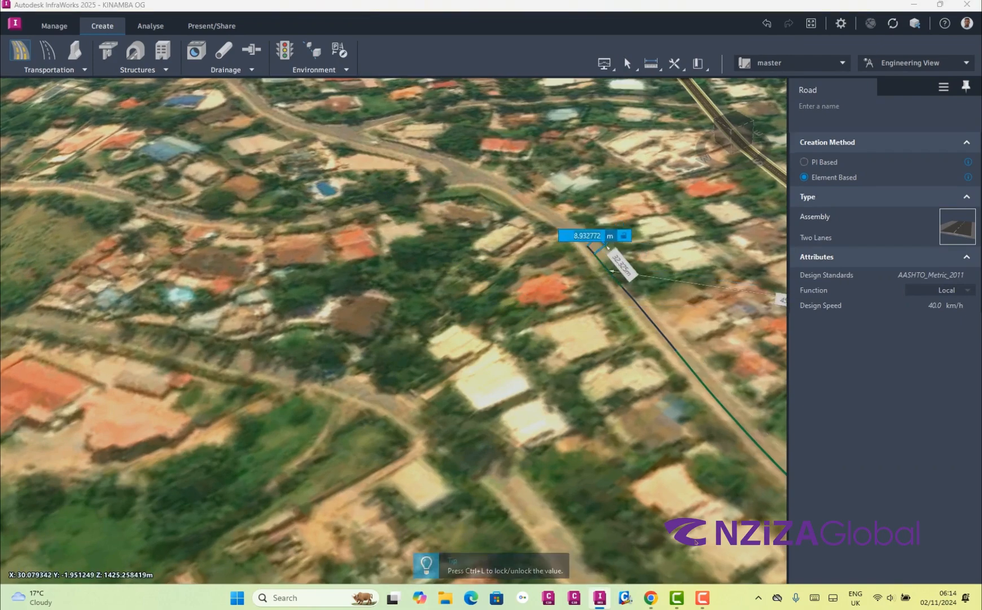
Carry the alignment around the street's bend and through the junction with two more straights, each followed by a curve
scroll(587, 240, "down", 3)
scroll(627, 264, "up", 5)
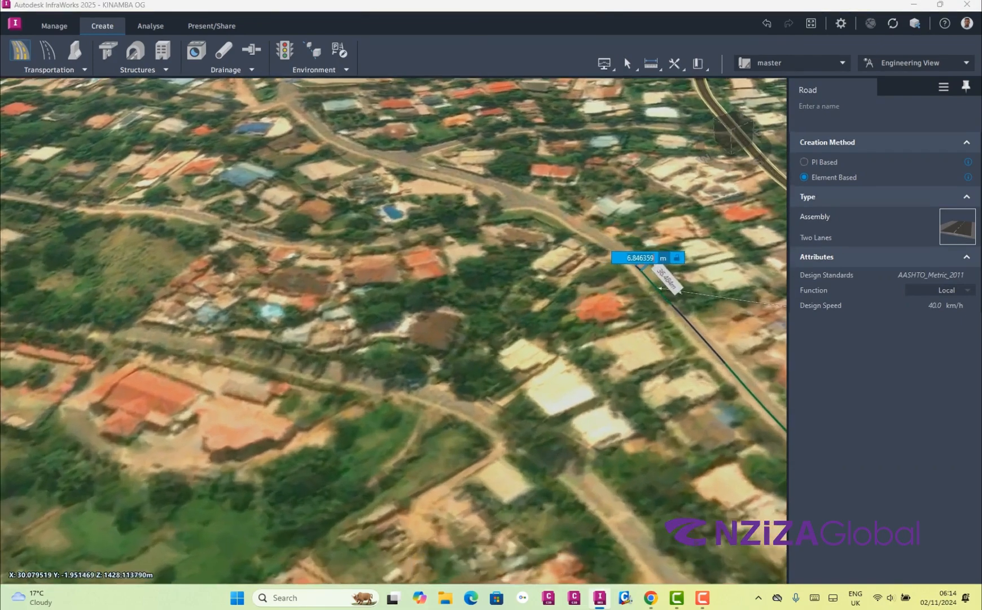
left_click(597, 242)
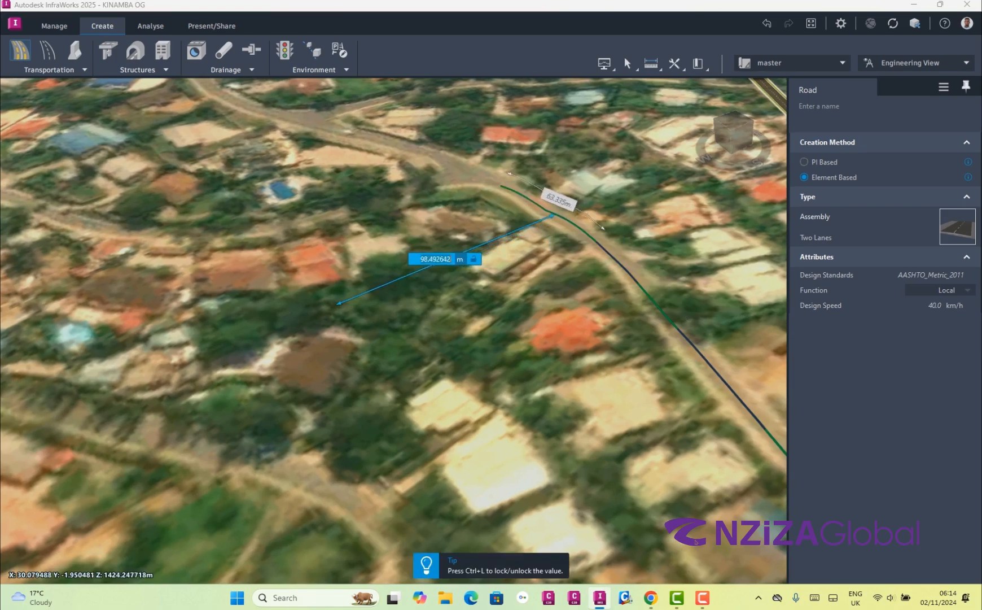
left_click(516, 191)
left_click(424, 145)
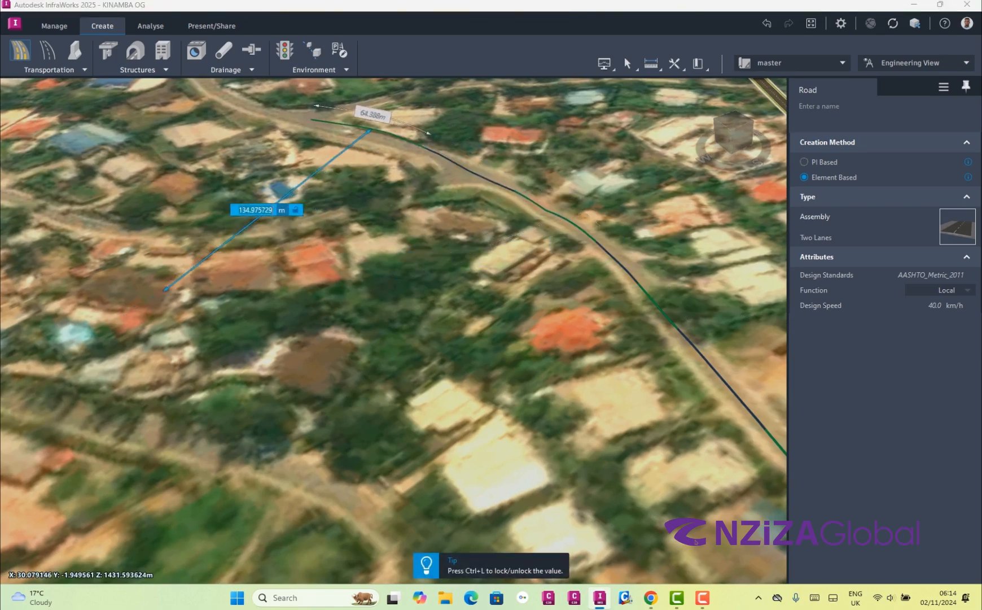
left_click(316, 119)
Finish the road below the roundabout with a straight about 68 m long and a curve about 71 m long
scroll(317, 119, "down", 5)
scroll(463, 258, "up", 5)
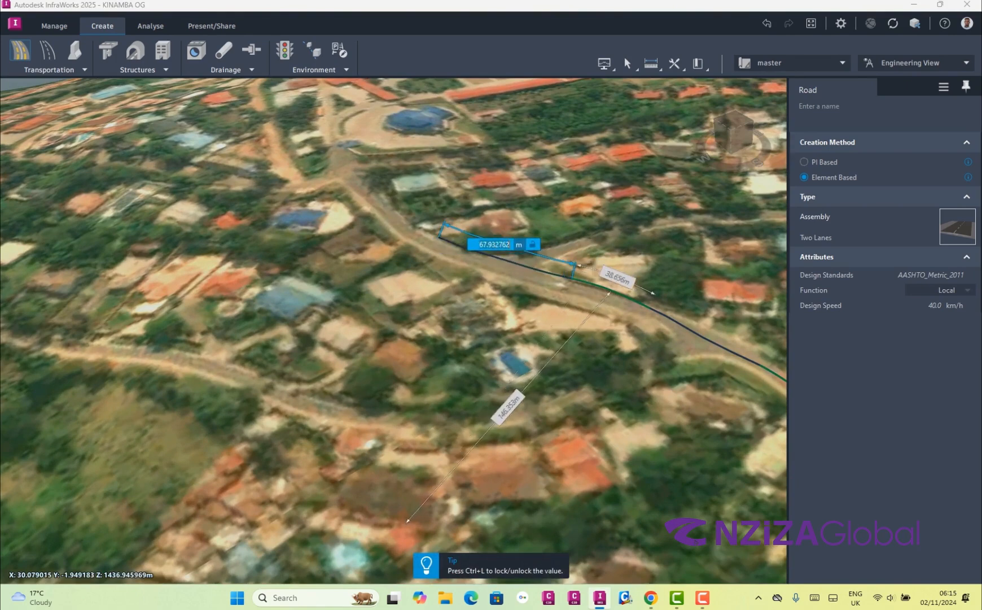
left_click(433, 236)
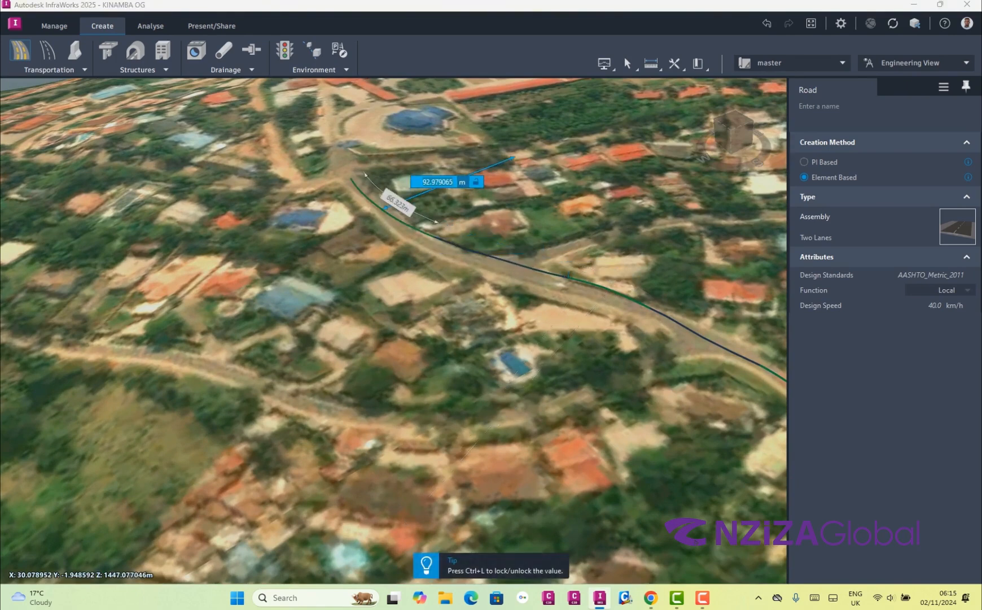
left_click(348, 173)
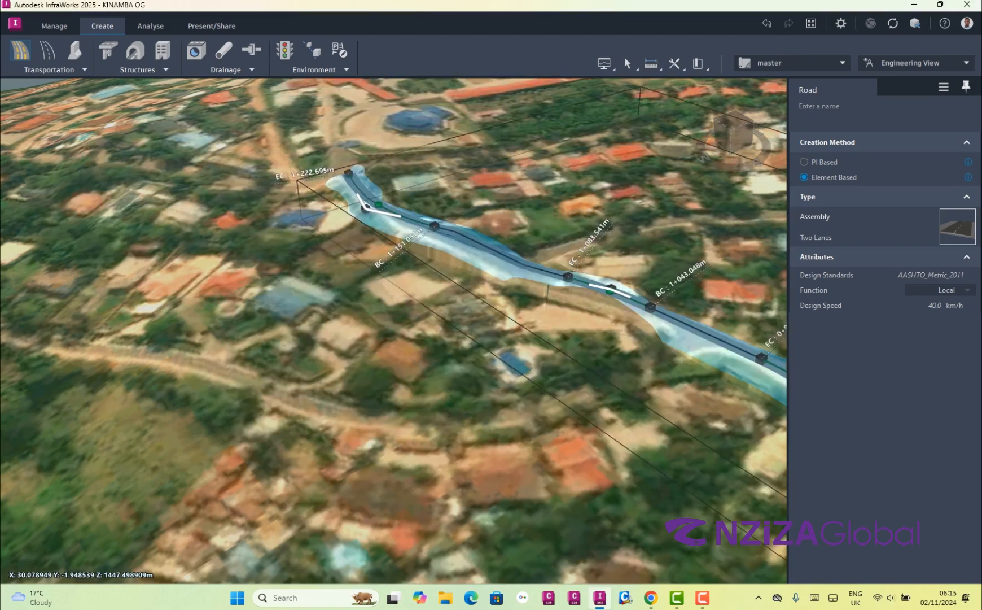
Inspect the finished road and its grading along the full length and close up at its start, and clear the selection
scroll(240, 267, "down", 5)
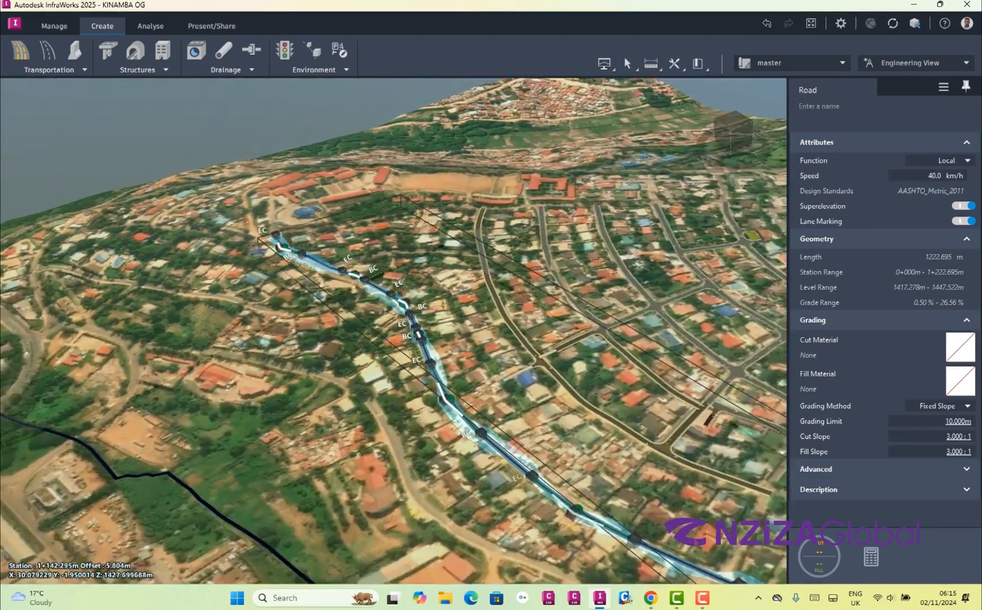
scroll(299, 282, "down", 6)
scroll(545, 406, "up", 5)
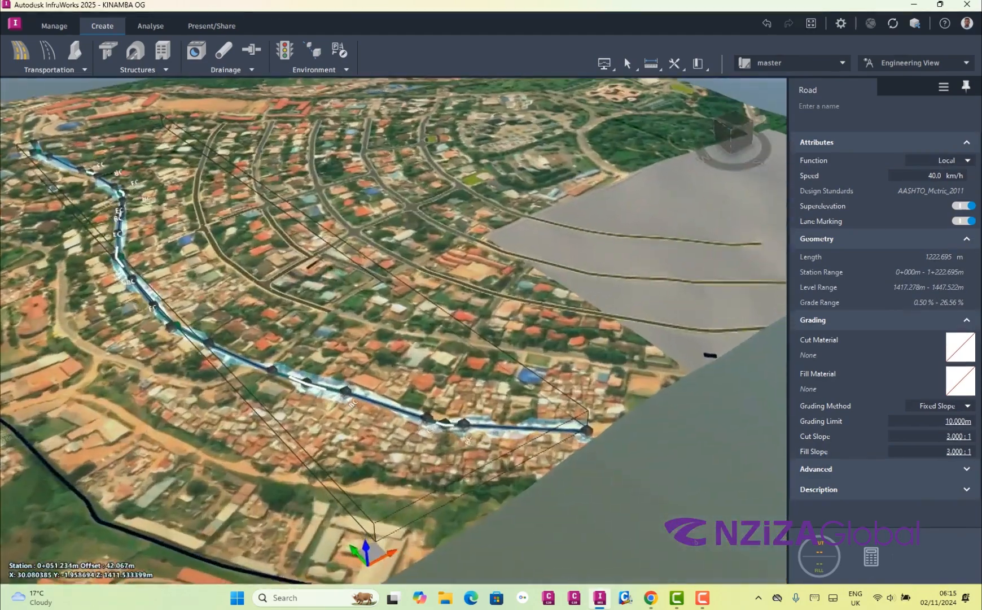
scroll(564, 418, "up", 5)
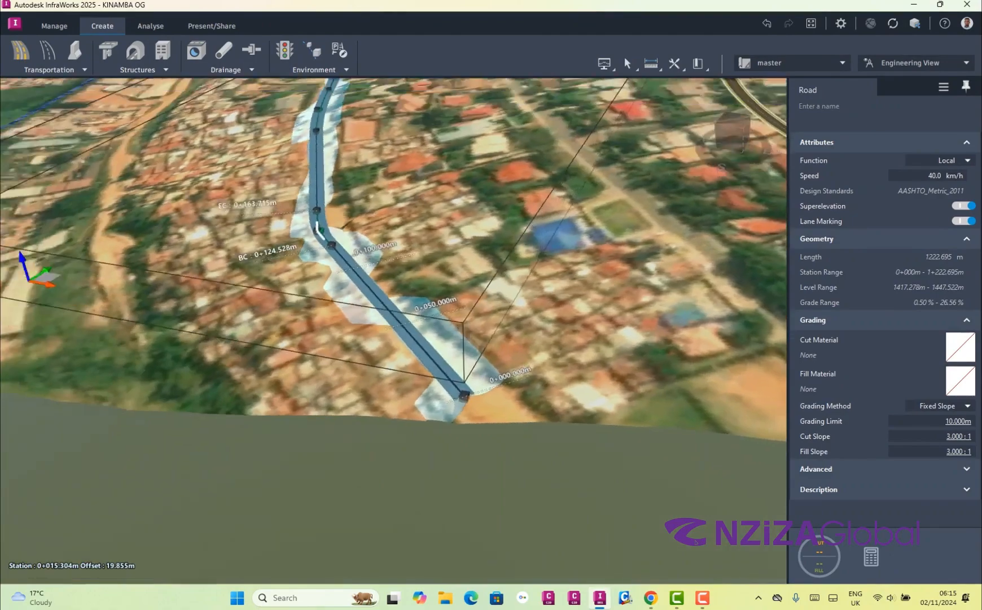
left_click_drag(506, 362, 477, 360)
scroll(480, 361, "up", 5)
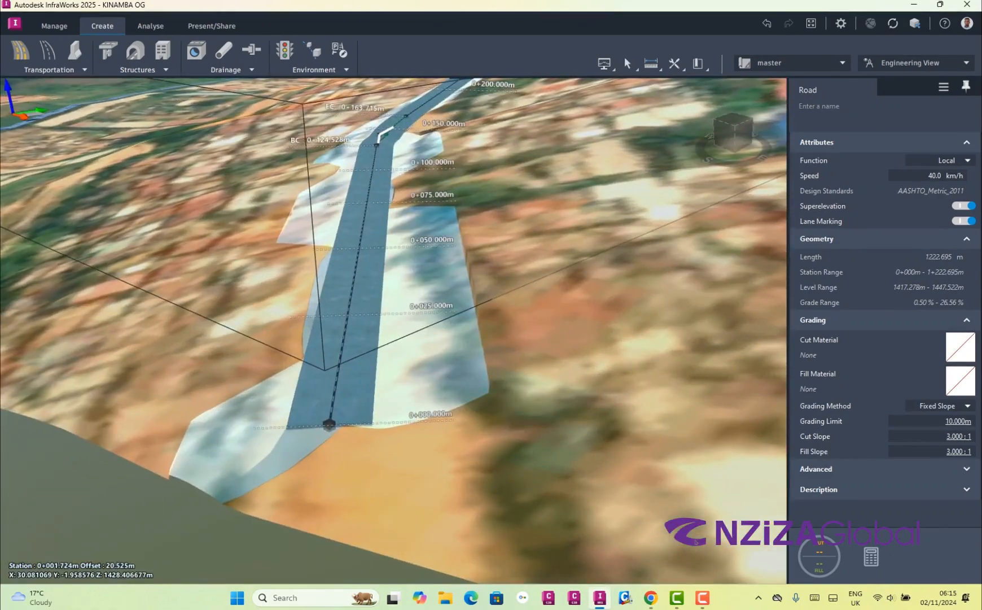
key("Escape")
scroll(339, 369, "up", 6)
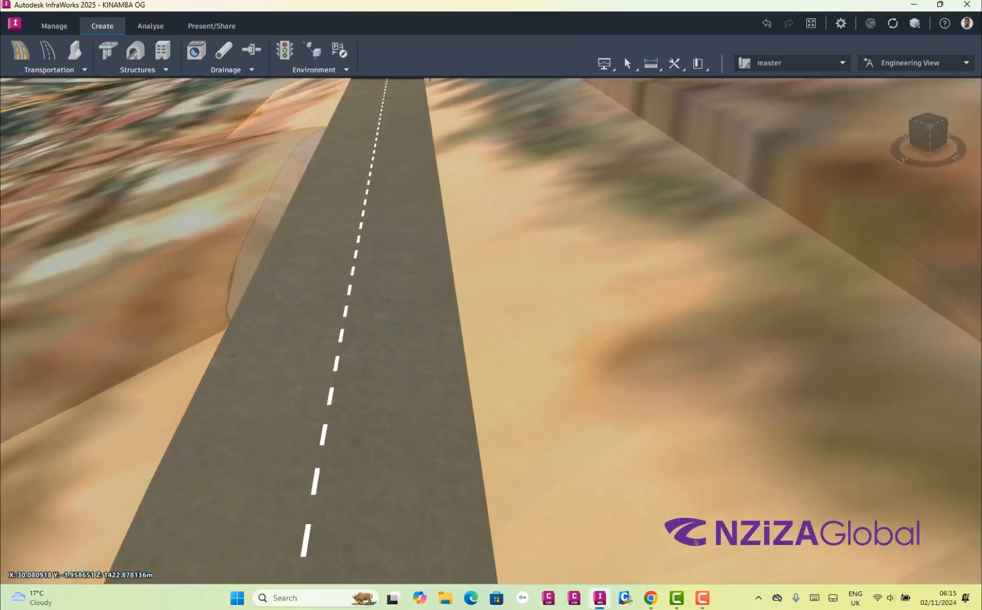
Examine the two-lane carriageway, centre-line marking and side slopes close up from several angles near the road's start
mouse_move(340, 351)
left_mouse_down()
mouse_move(349, 404)
mouse_move(332, 321)
mouse_move(357, 329)
mouse_move(373, 360)
mouse_move(331, 325)
mouse_move(359, 337)
mouse_move(357, 356)
left_mouse_up()
scroll(373, 361, "down", 3)
scroll(379, 361, "down", 2)
scroll(337, 359, "up", 4)
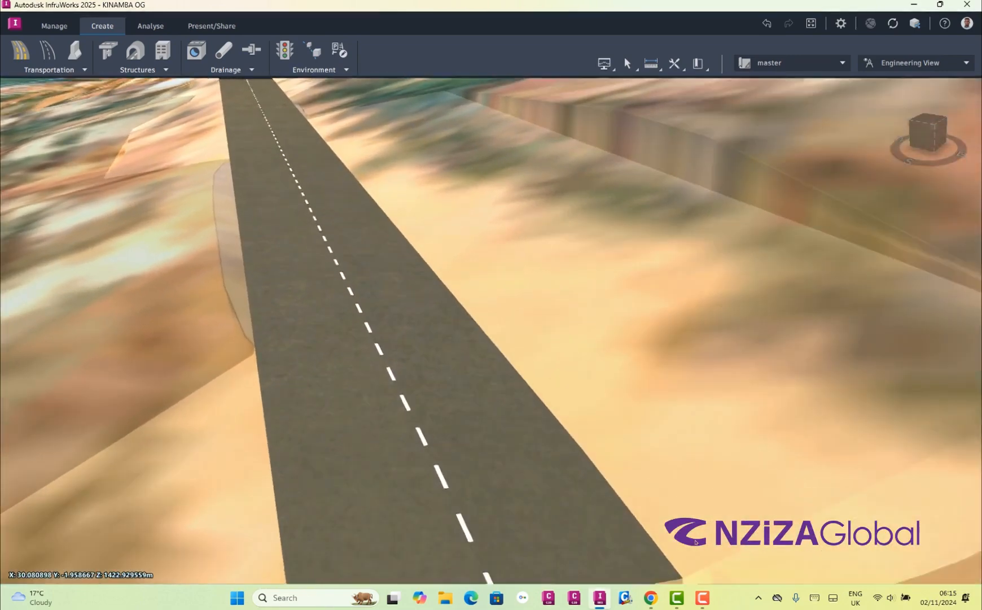
scroll(337, 359, "up", 1)
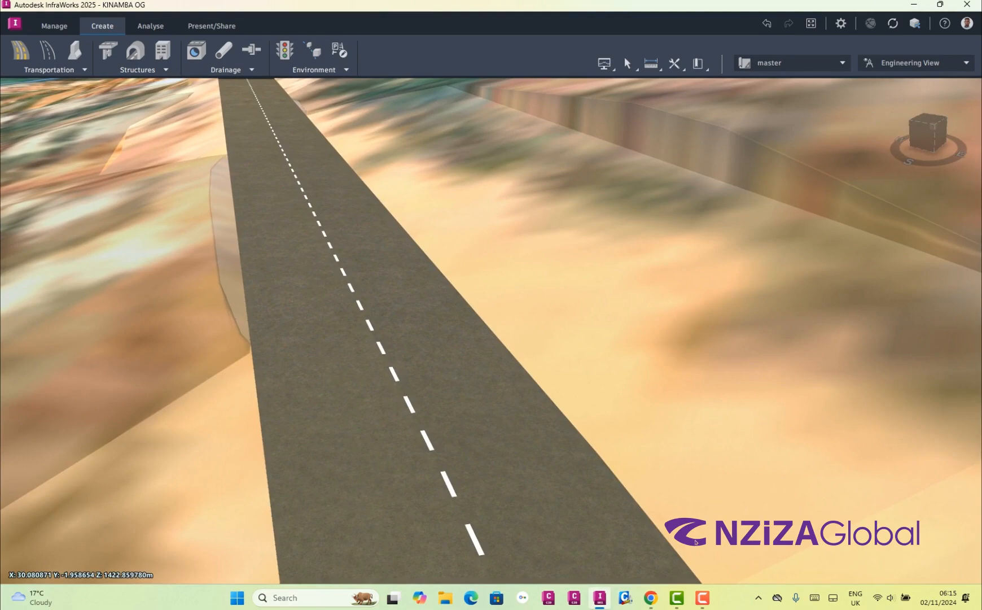
left_click_drag(337, 359, 314, 349)
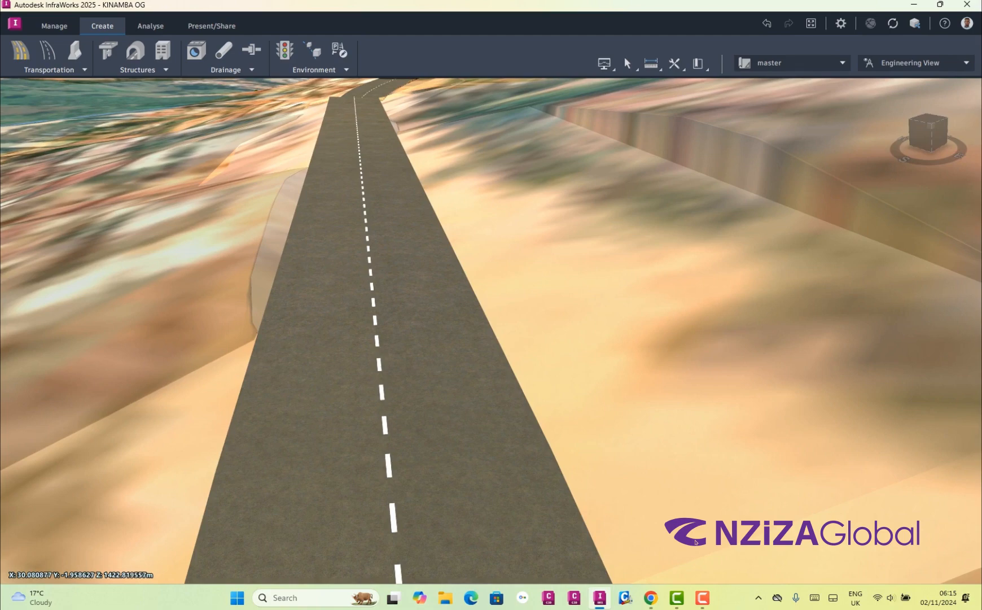
left_click_drag(317, 351, 348, 364)
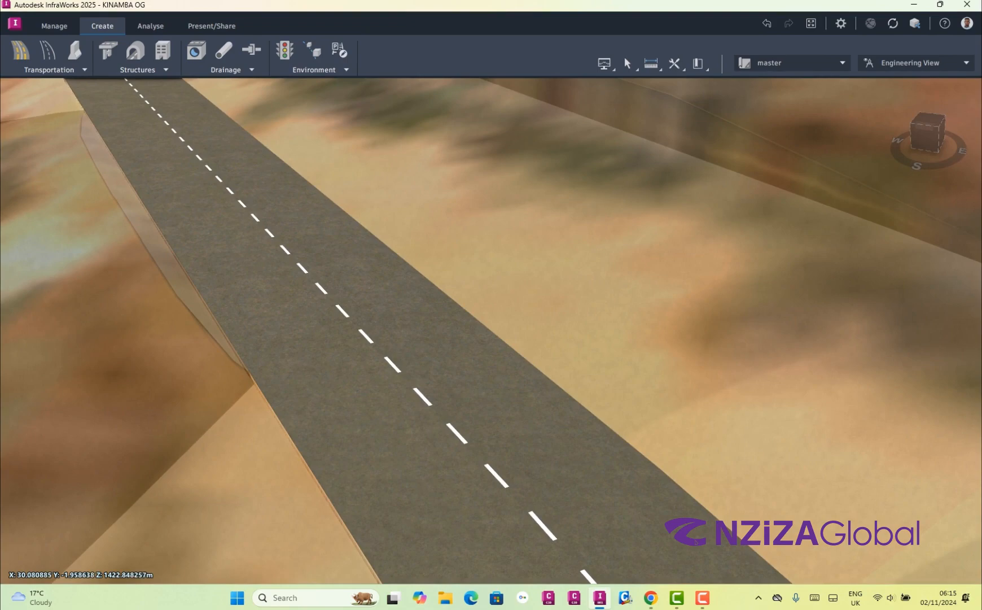
left_click_drag(348, 365, 250, 364)
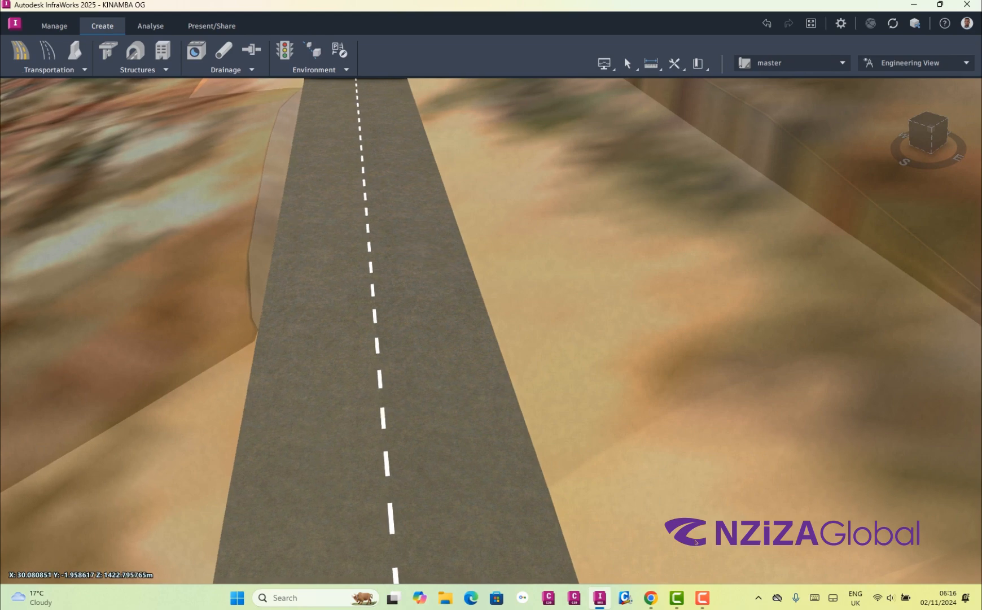
Start a road assembly replacement with a Four Lane Divided with Sloped Grass Median template, placed near the road's start
left_click(427, 456)
right_click(401, 283)
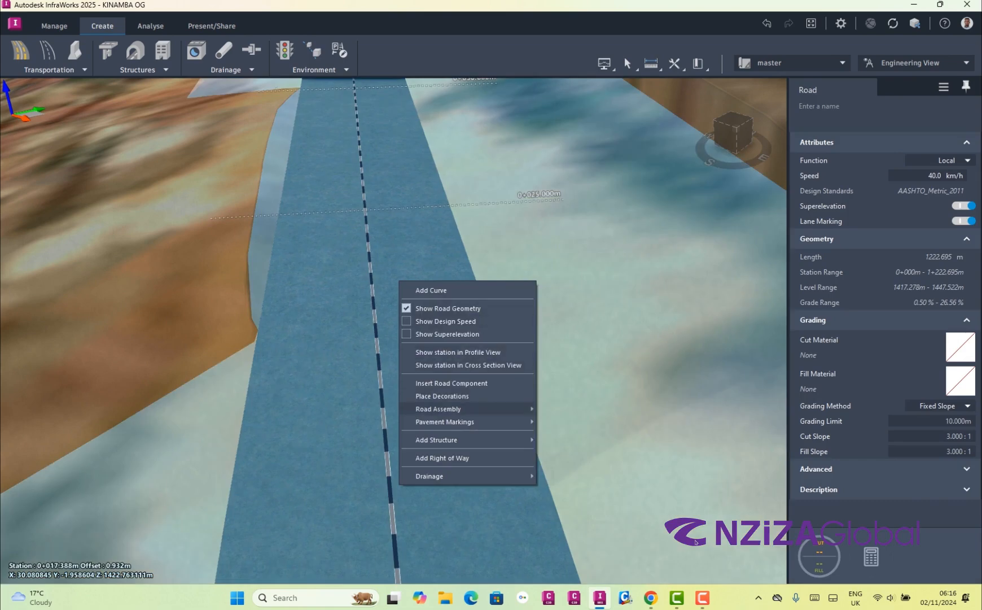
mouse_move(451, 408)
left_click(599, 408)
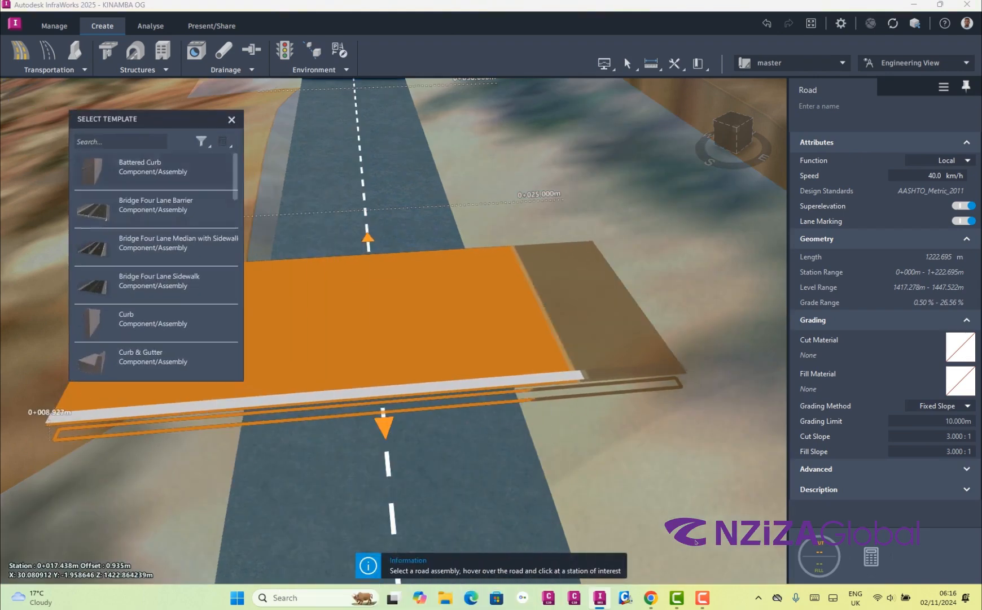
scroll(151, 263, "down", 5)
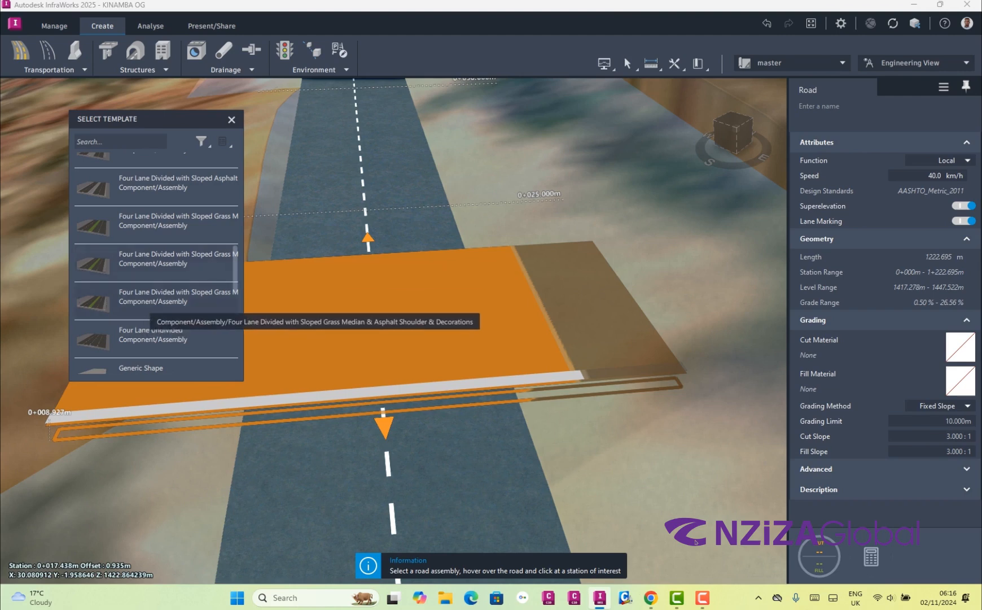
left_click(114, 262)
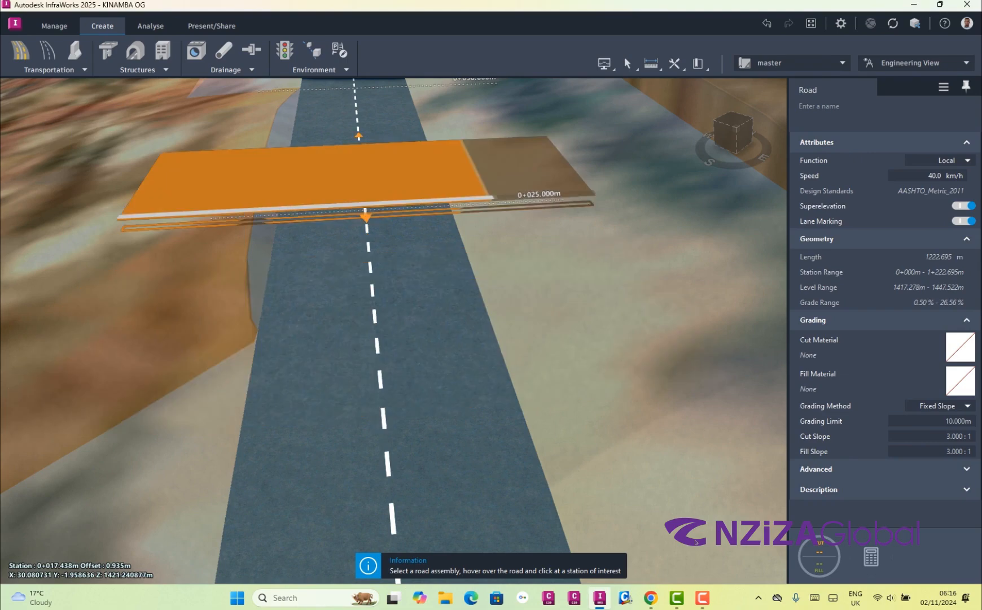
left_click(386, 282)
Extend the assembly span back to the road's start and forward to about chainage 275 m
left_click_drag(479, 329, 627, 334)
scroll(211, 327, "down", 8)
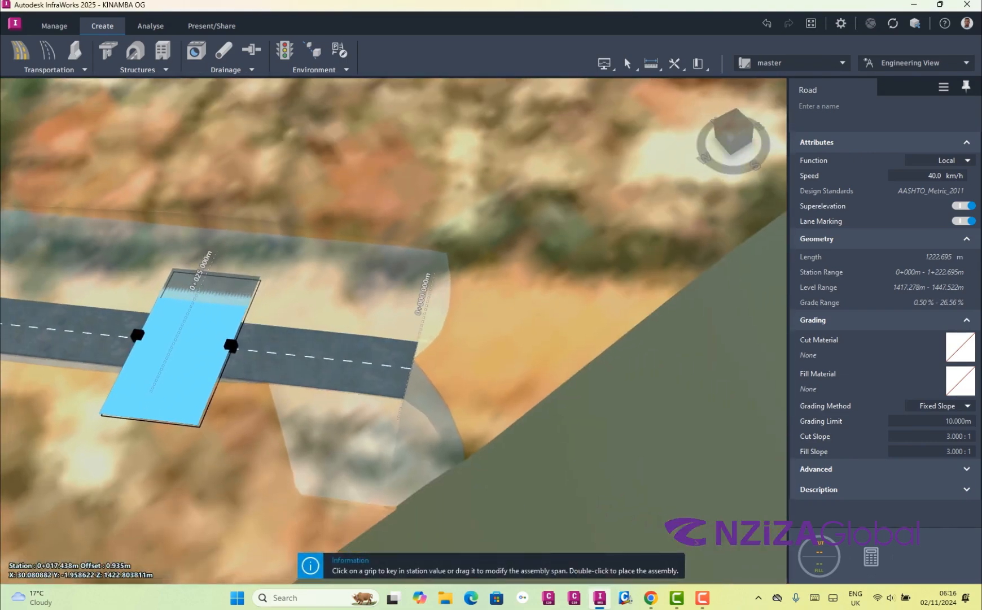
left_click(230, 345)
left_click_drag(230, 345, 404, 361)
scroll(649, 406, "down", 8)
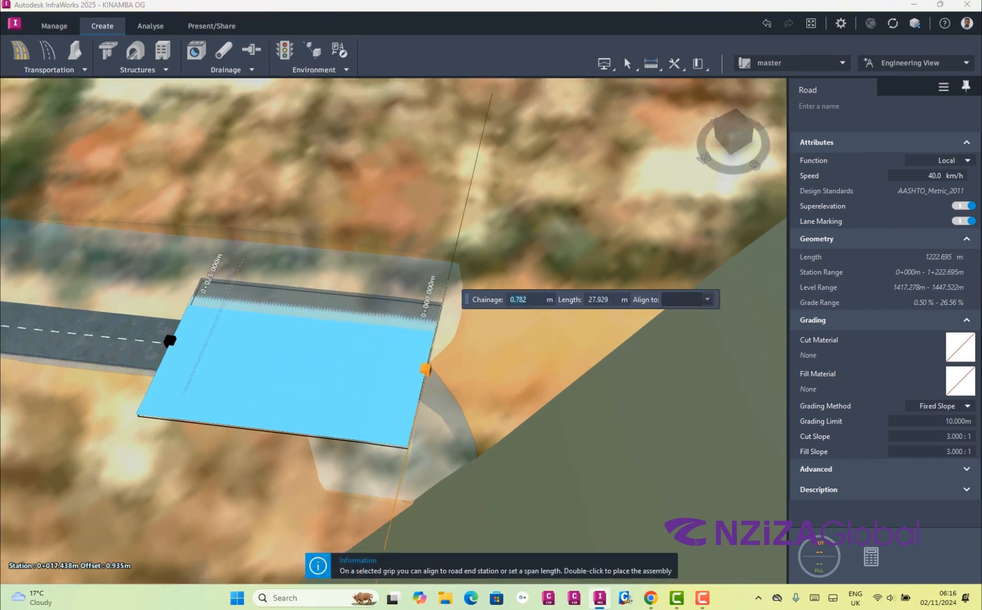
scroll(649, 406, "down", 2)
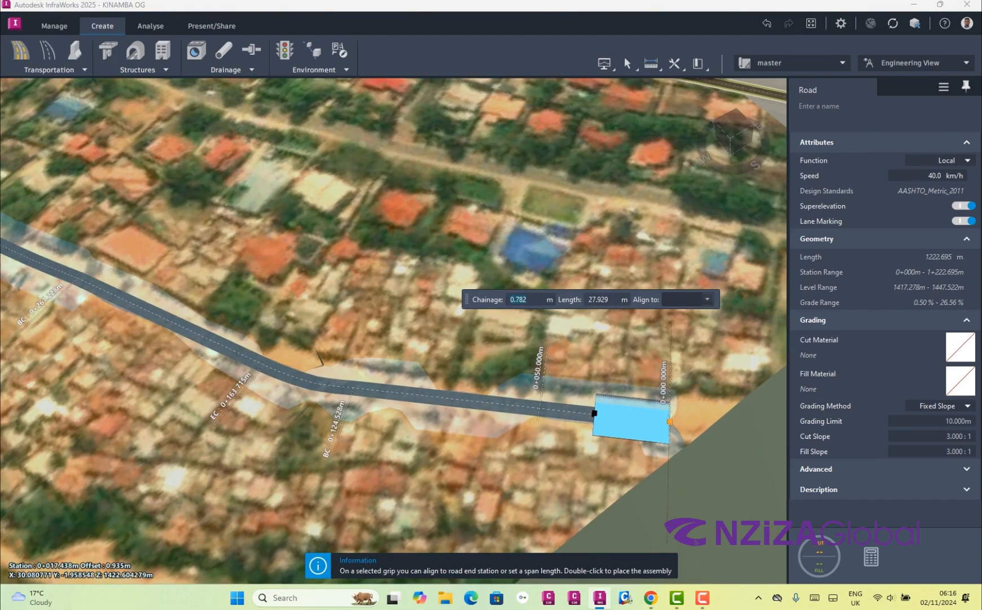
left_click_drag(594, 413, 54, 267)
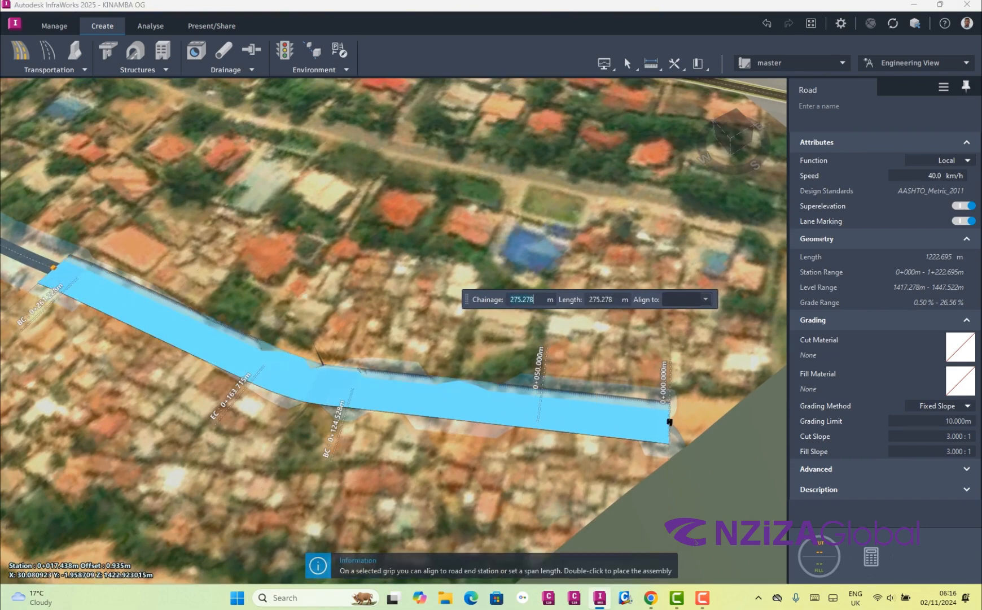
Extend the assembly span to about chainage 1219.5 m at the road's far end and apply the replacement
scroll(394, 331, "down", 4)
left_click_drag(361, 361, 570, 352)
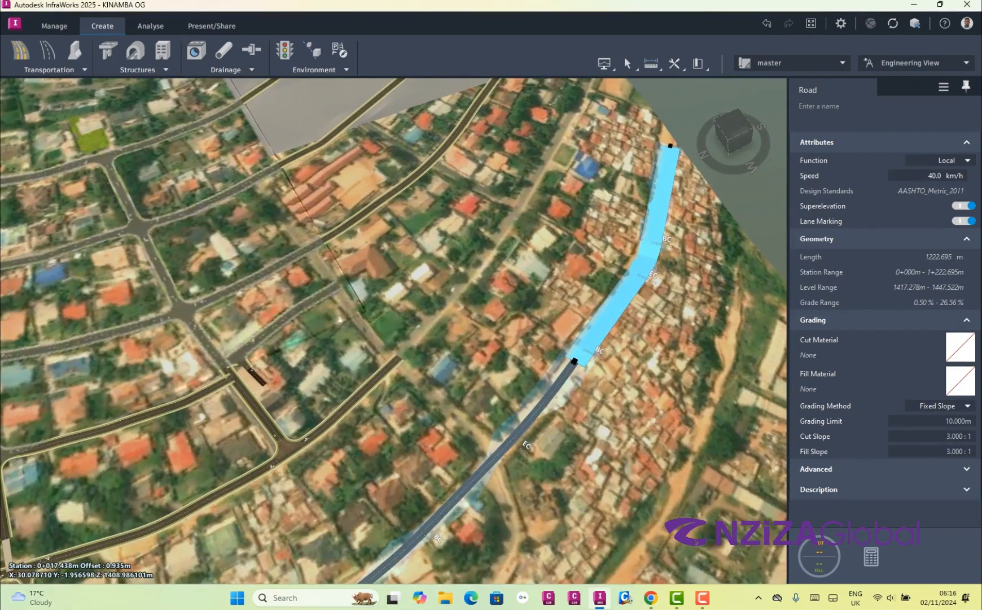
left_click(575, 361)
left_click_drag(470, 483, 358, 580)
scroll(511, 372, "down", 8)
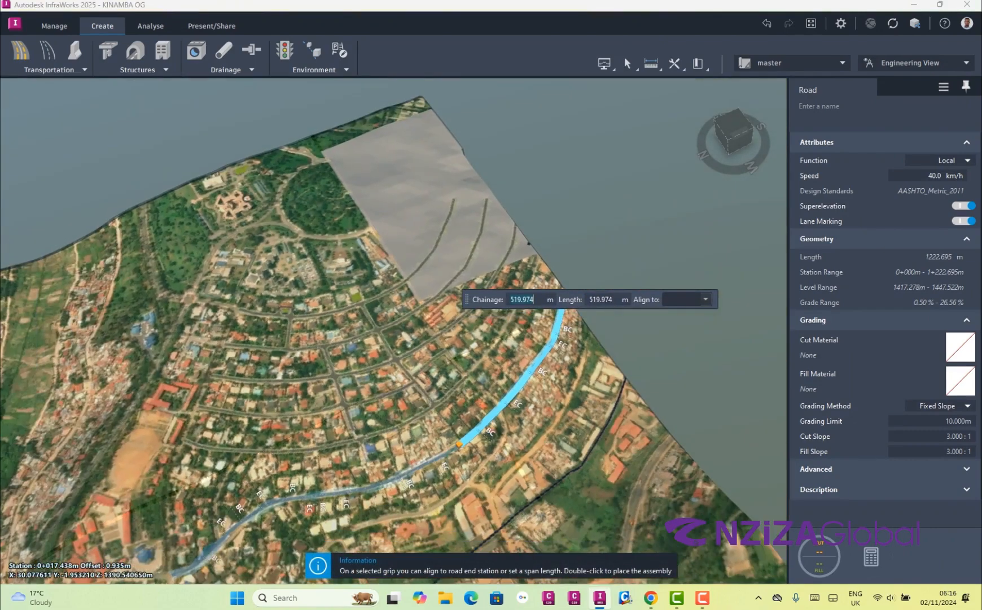
left_click_drag(567, 338, 556, 274)
left_click_drag(449, 411, 446, 413)
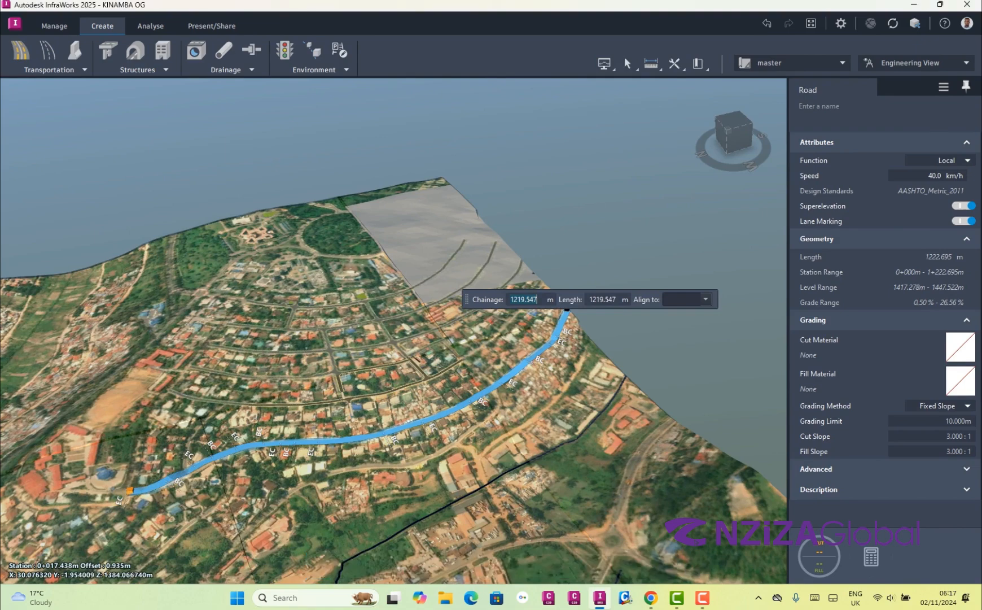
key("Return")
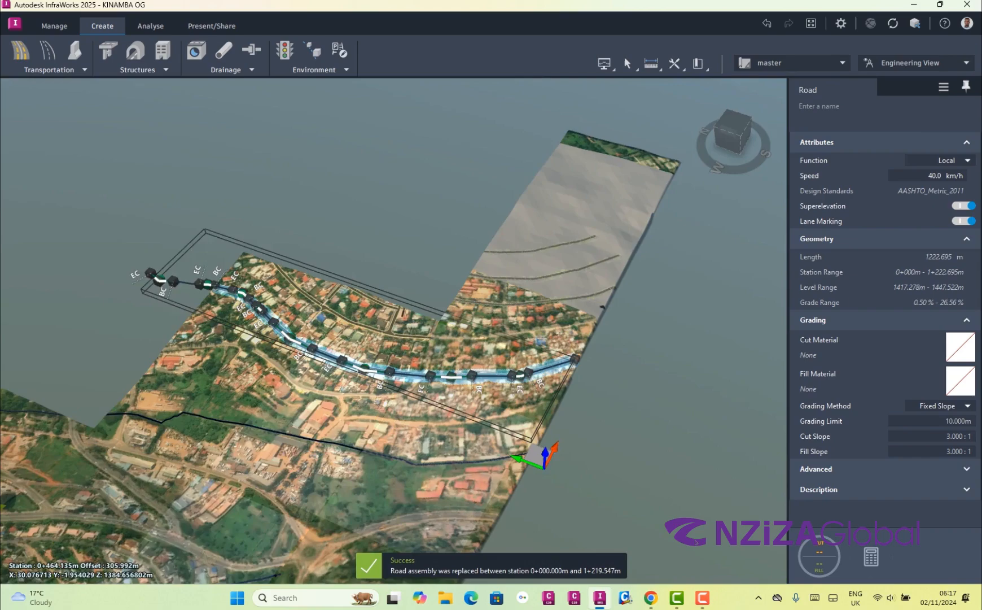
Inspect the four-lane road from an overview down to its first bend, and clear the selection
left_click_drag(479, 316, 282, 319)
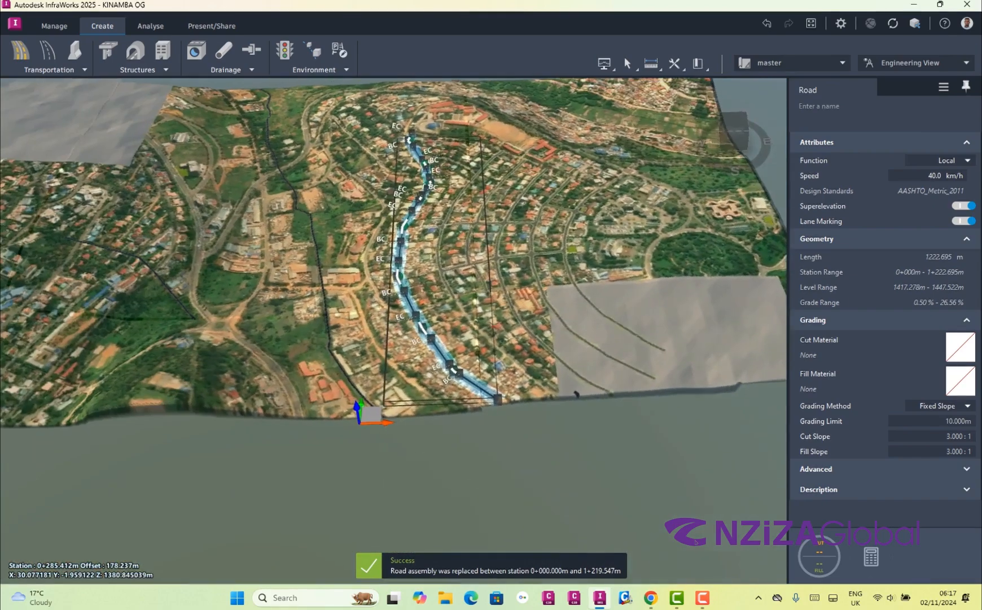
scroll(429, 338, "up", 10)
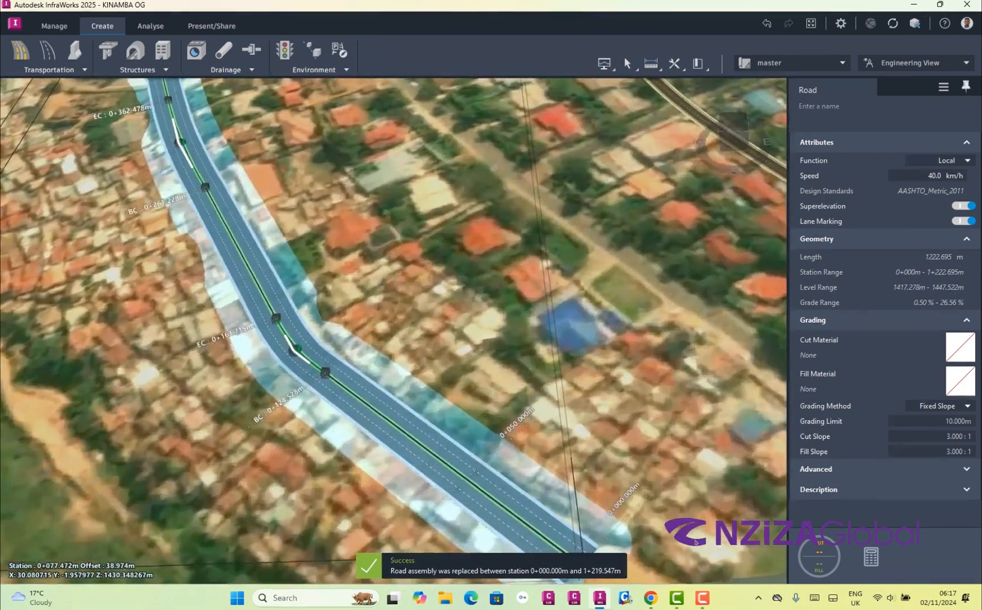
scroll(488, 369, "up", 3)
left_click_drag(488, 370, 392, 299)
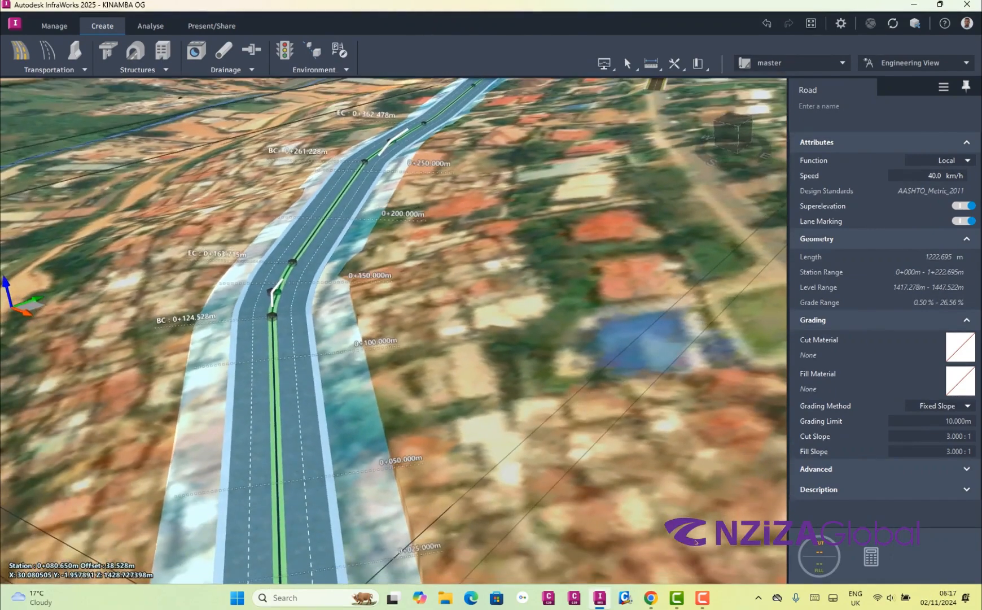
scroll(200, 370, "up", 6)
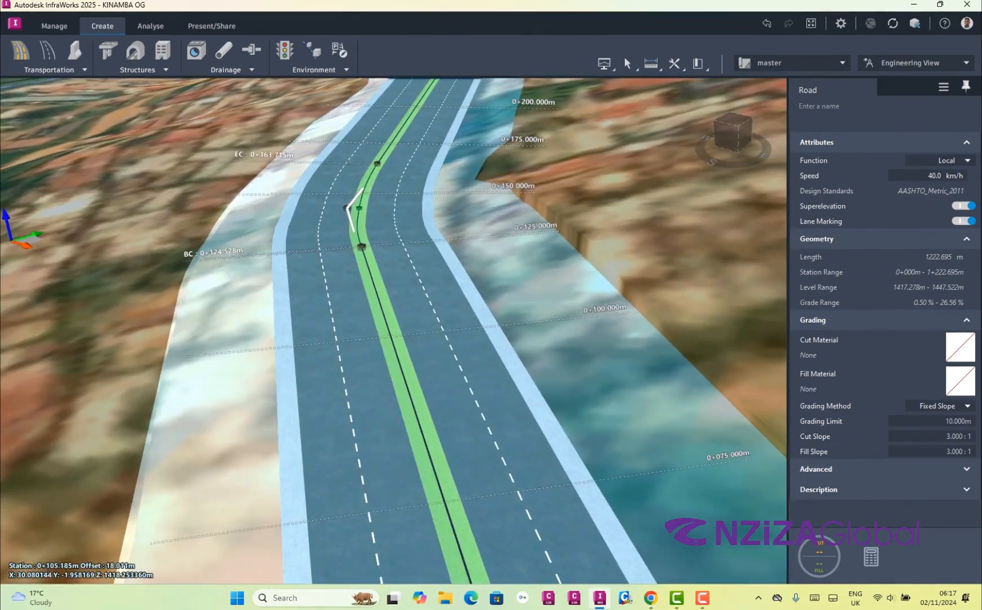
key("Escape")
Examine the grass median, lane markings, edge strips and side slopes close up around the road's first bend
left_click_drag(488, 350, 541, 402)
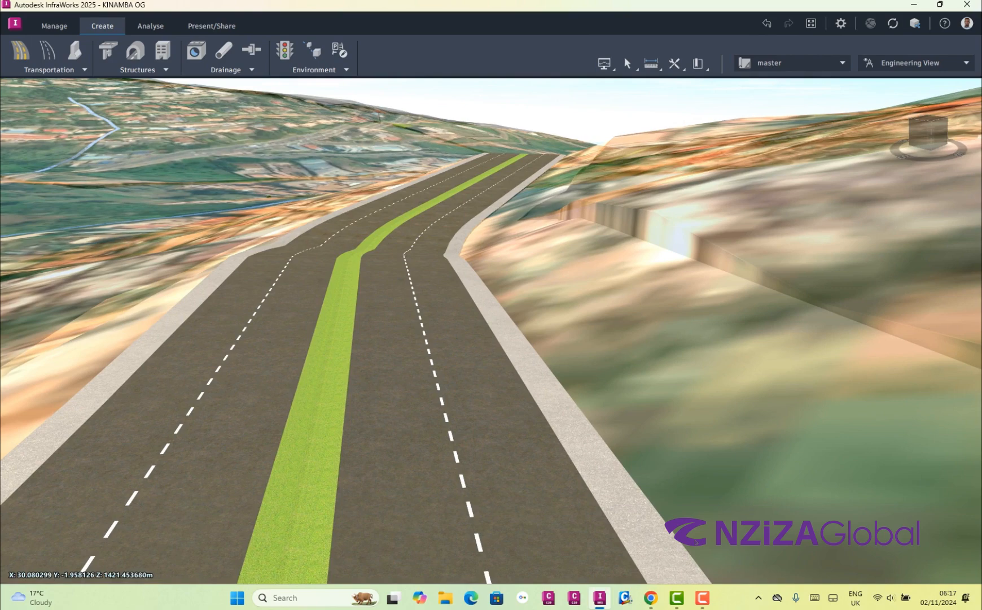
left_click_drag(531, 395, 652, 370)
scroll(491, 384, "up", 2)
left_click_drag(491, 384, 514, 491)
scroll(696, 542, "up", 1)
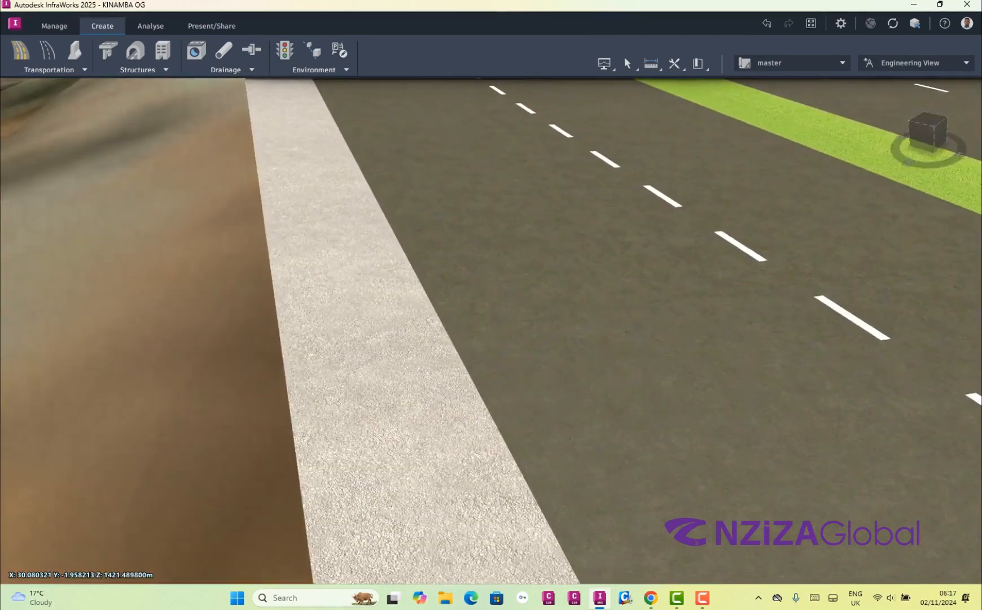
left_click_drag(696, 541, 485, 536)
scroll(485, 536, "down", 4)
scroll(361, 480, "down", 3)
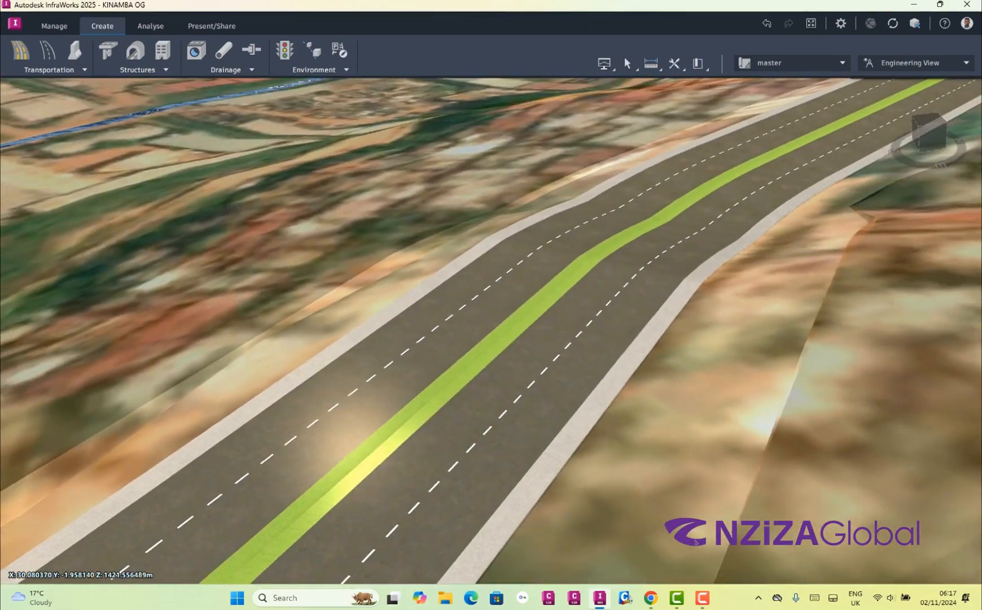
scroll(695, 542, "up", 4)
scroll(696, 542, "down", 4)
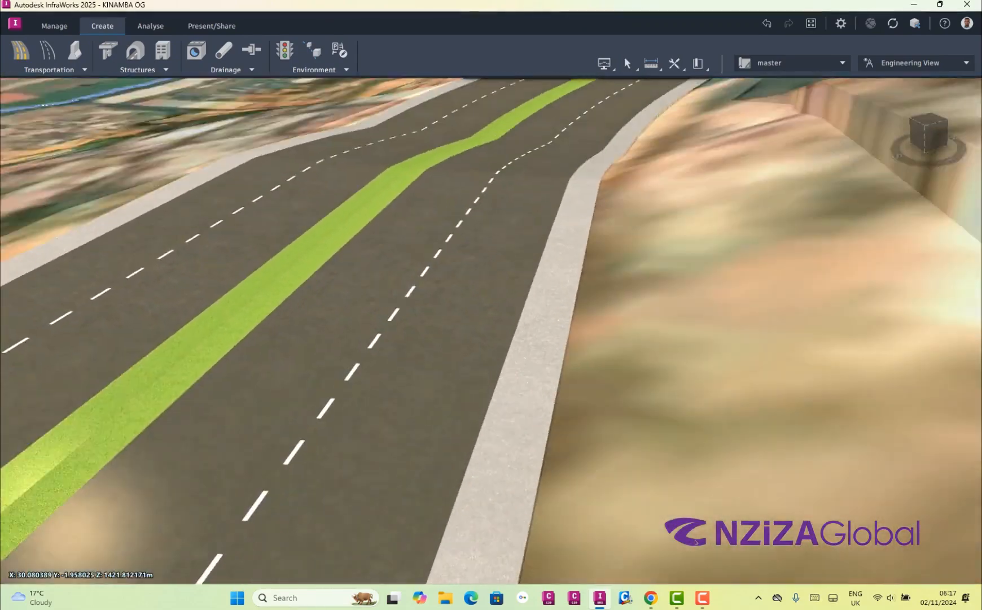
scroll(696, 542, "up", 4)
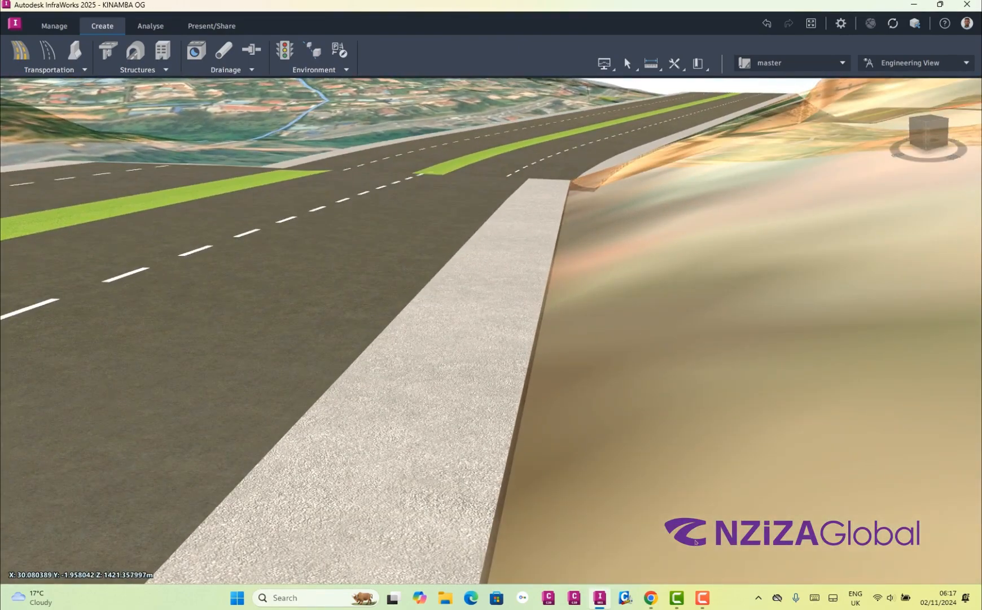
scroll(696, 541, "down", 5)
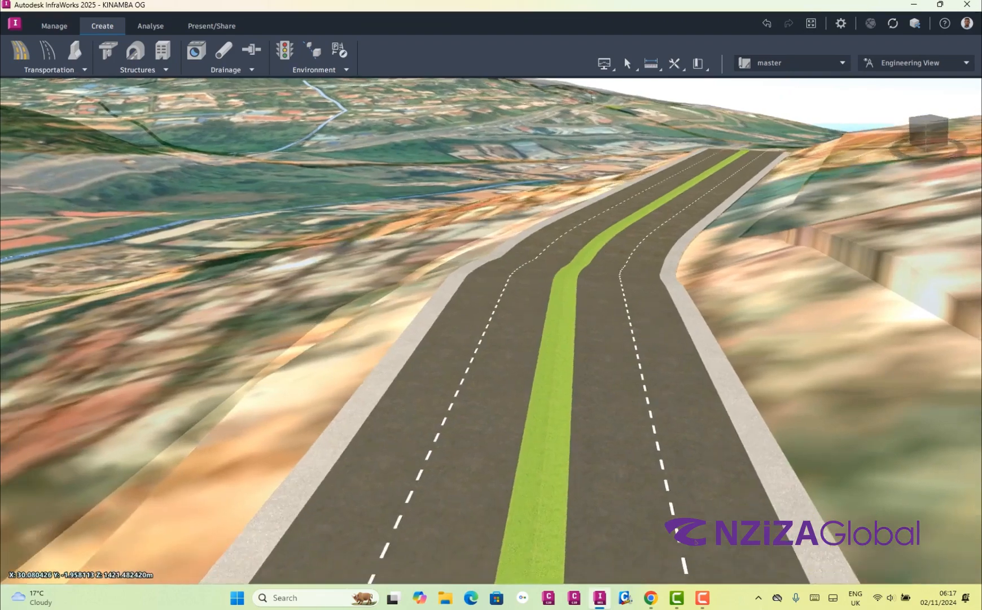
scroll(696, 542, "up", 5)
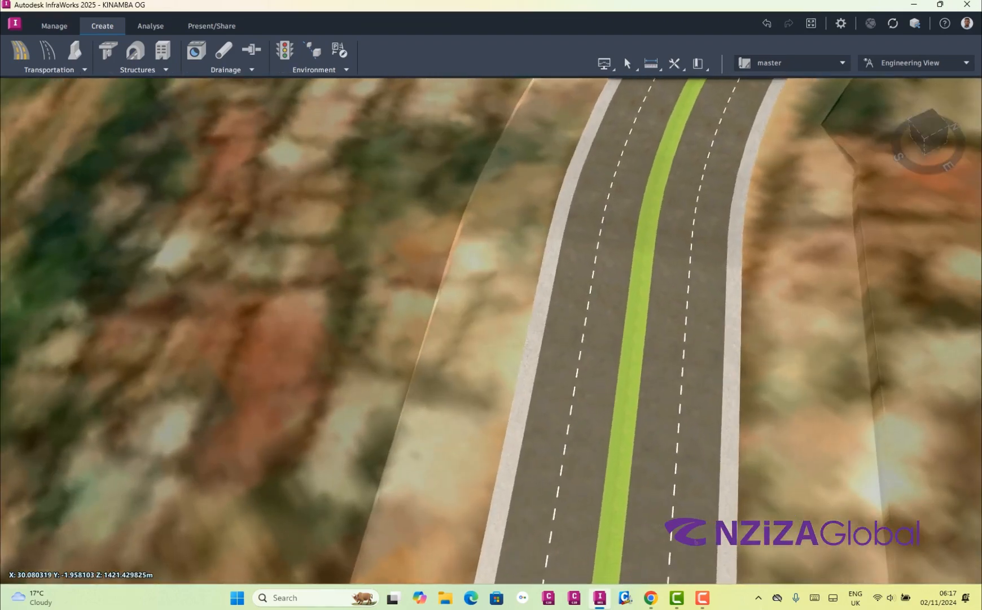
scroll(696, 541, "down", 3)
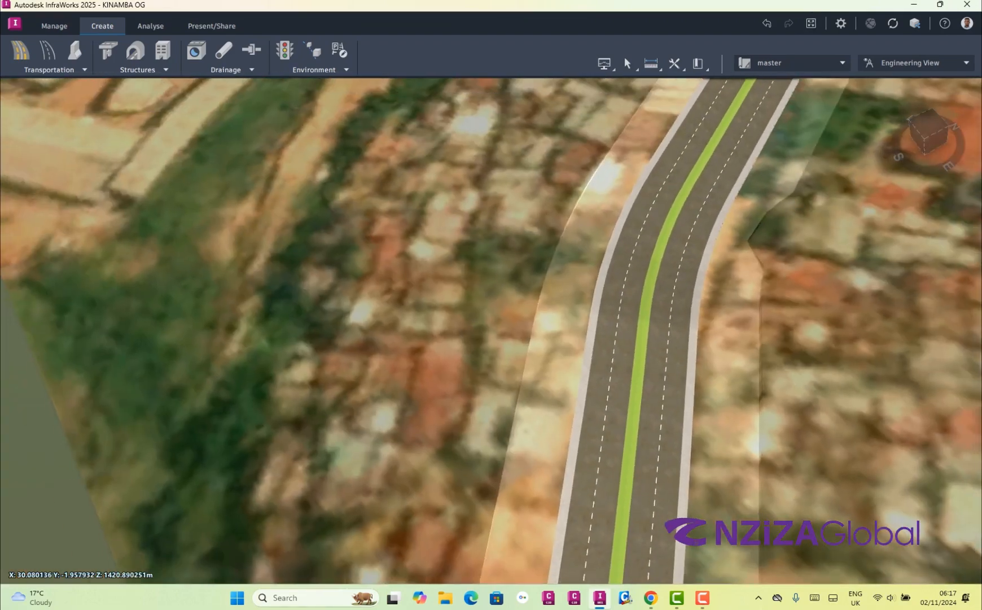
left_click(696, 541)
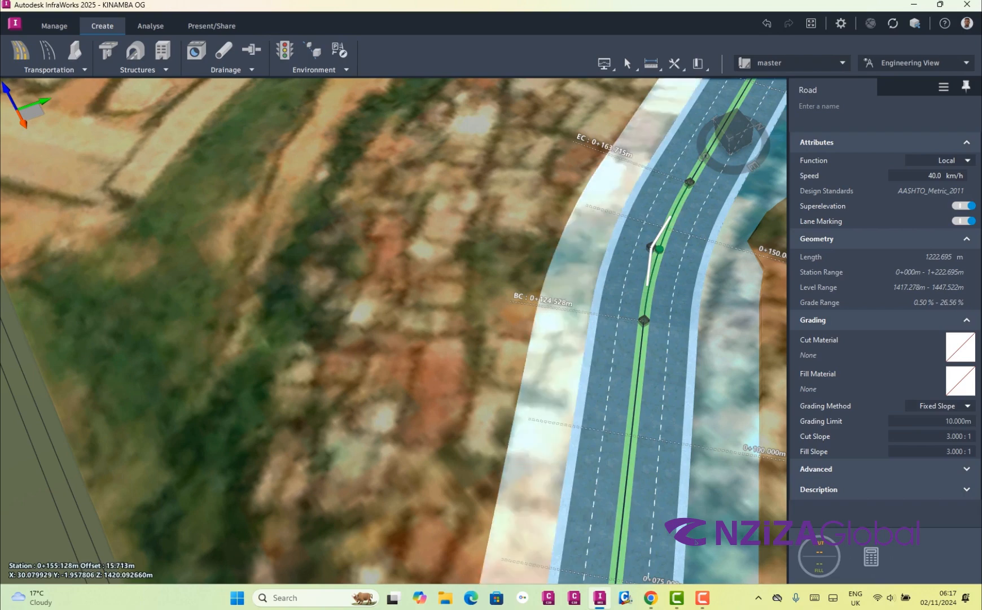
key("Escape")
Set the material of the outer lane beside the edge strip to Surface Black Asphalt from Material/Roadway
scroll(695, 542, "up", 5)
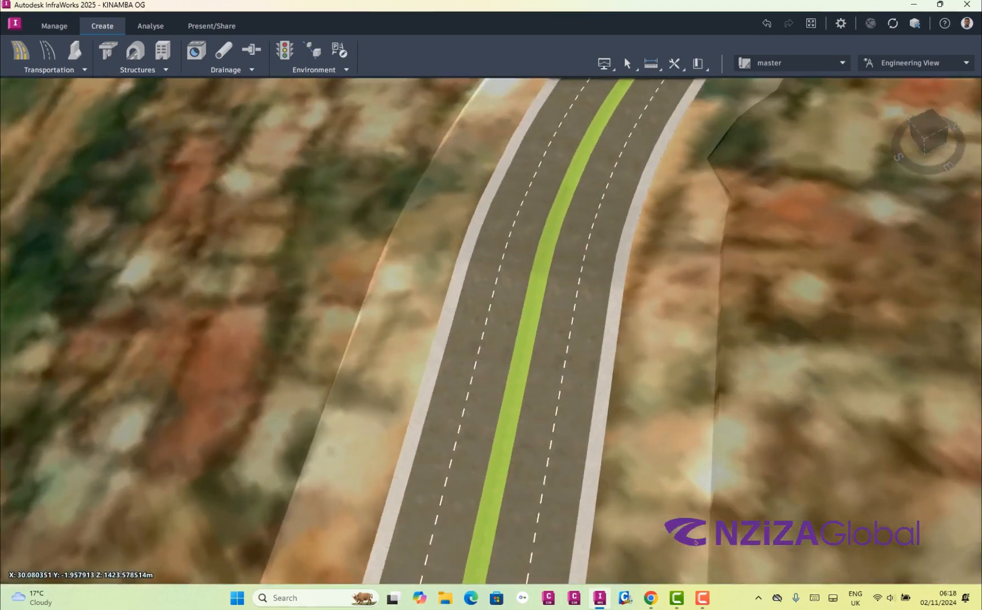
scroll(696, 541, "up", 3)
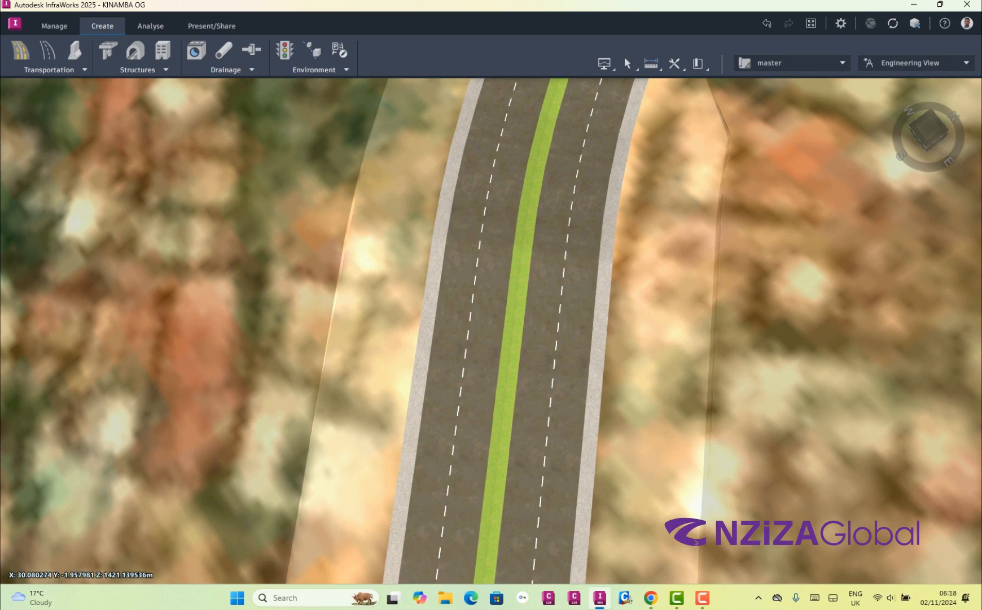
left_click(696, 542)
left_click(696, 542)
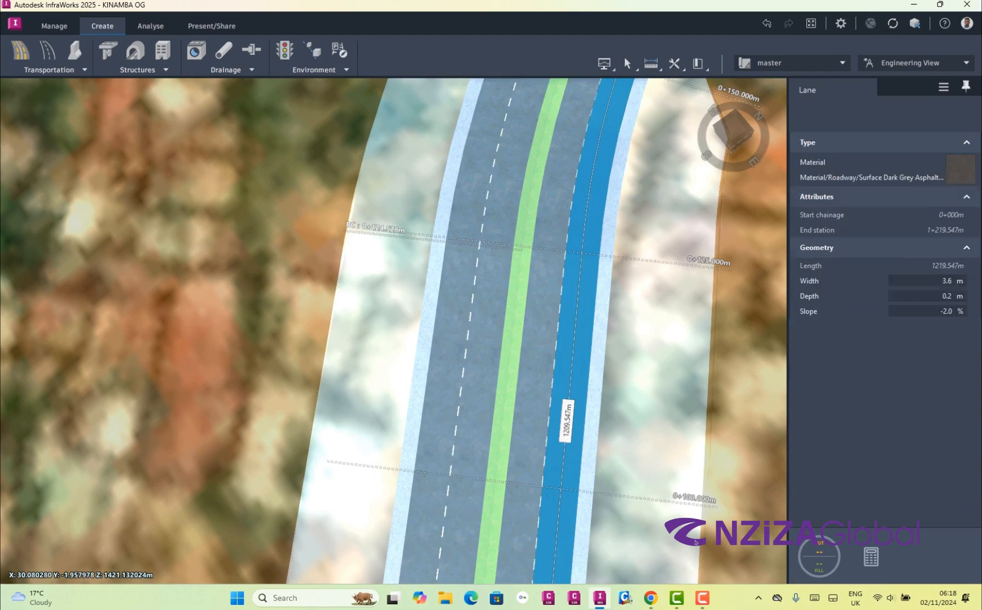
scroll(696, 541, "up", 5)
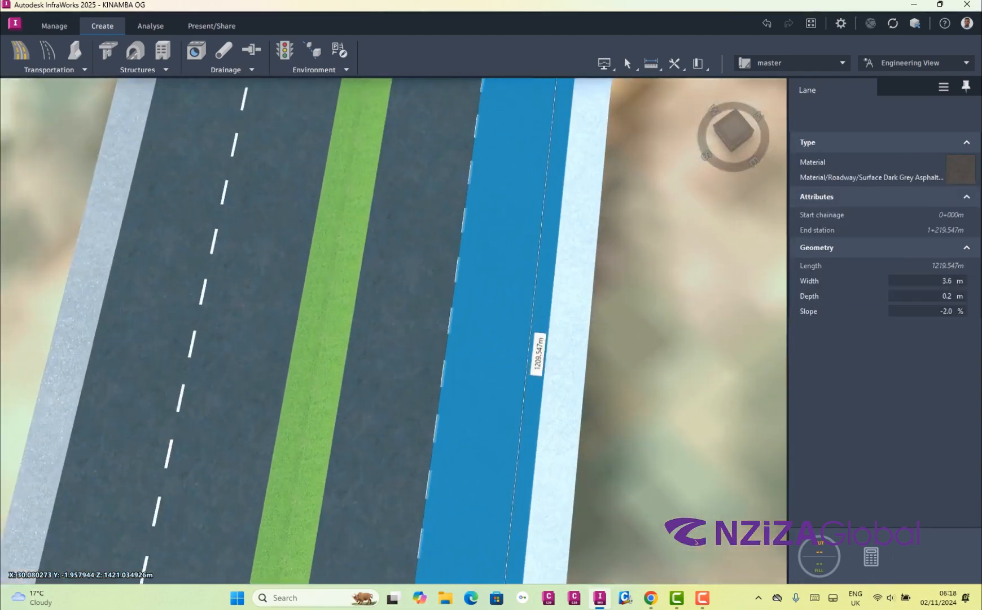
scroll(696, 542, "up", 3)
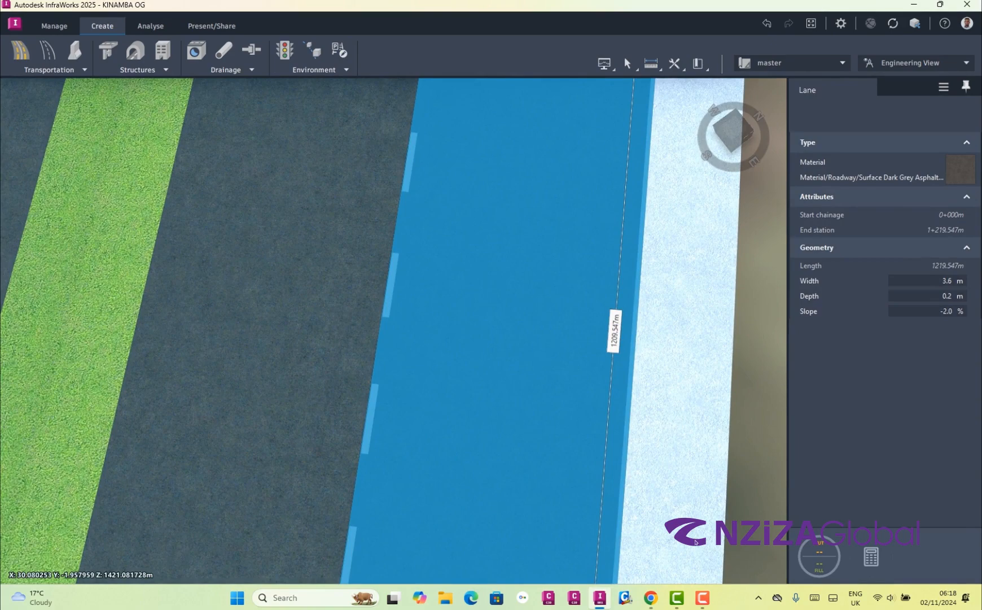
left_click(961, 170)
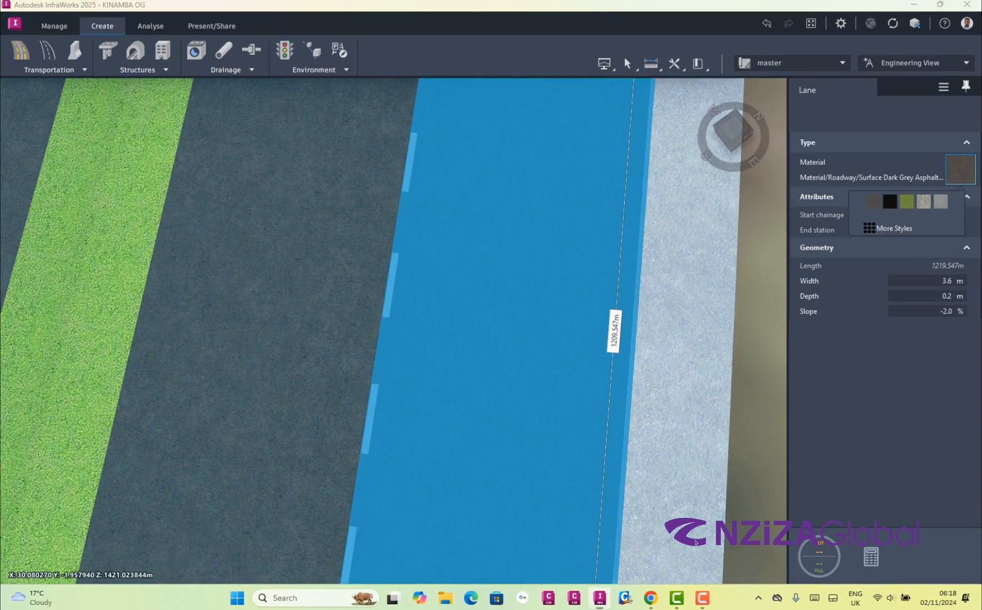
left_click(894, 228)
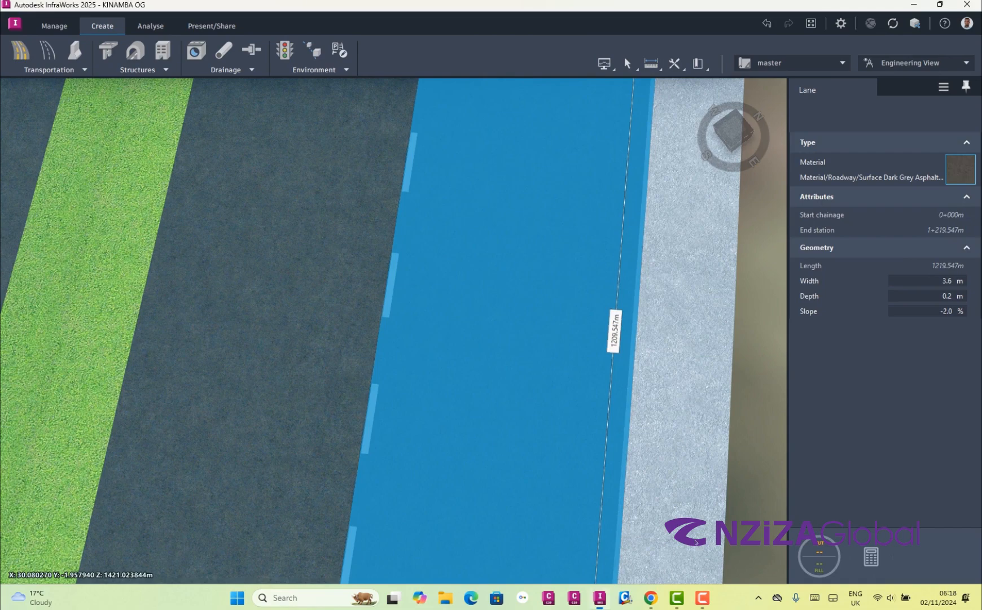
left_click(351, 225)
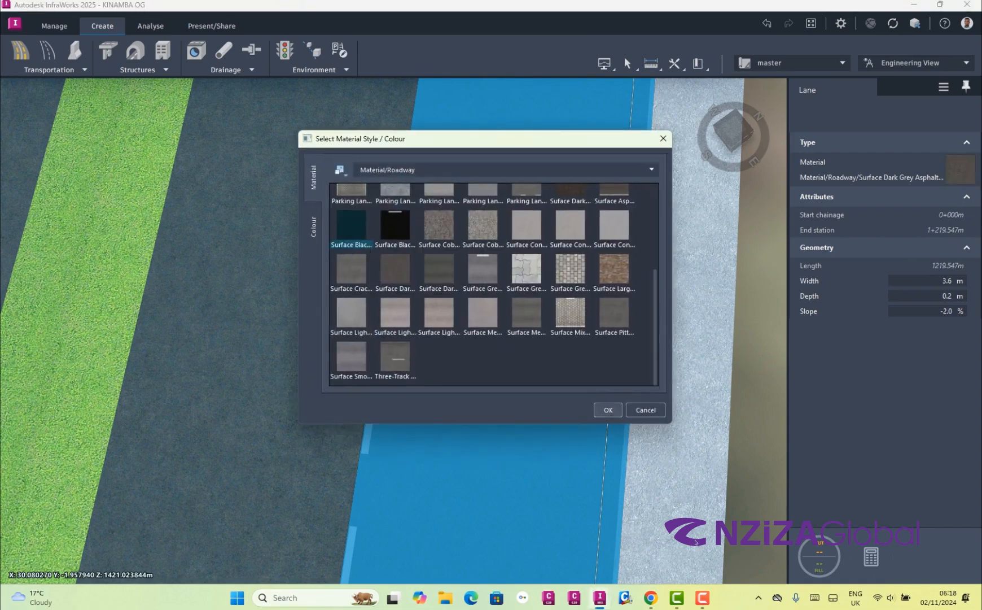
left_click(608, 410)
scroll(550, 406, "down", 5)
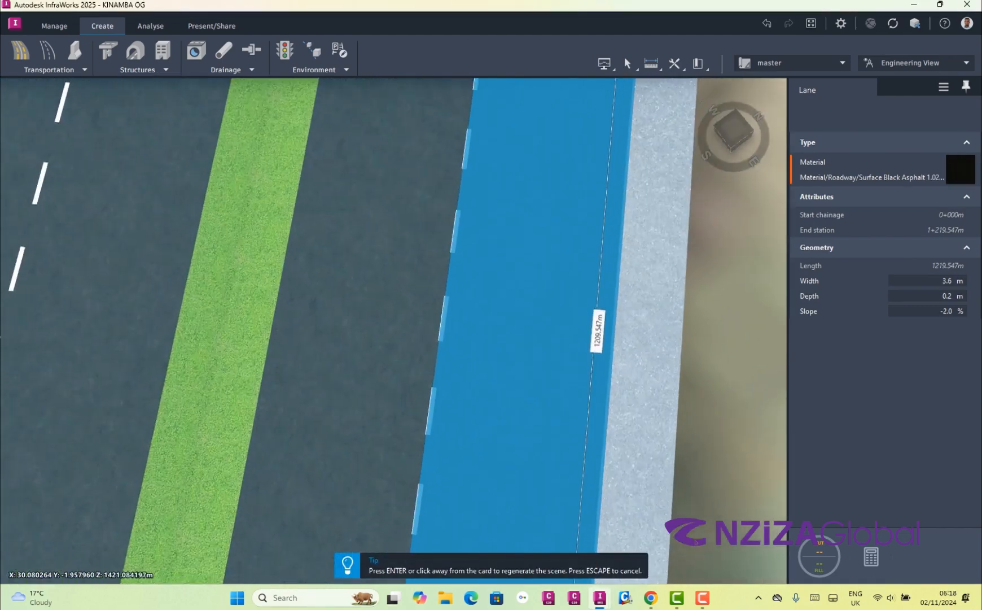
key("Return")
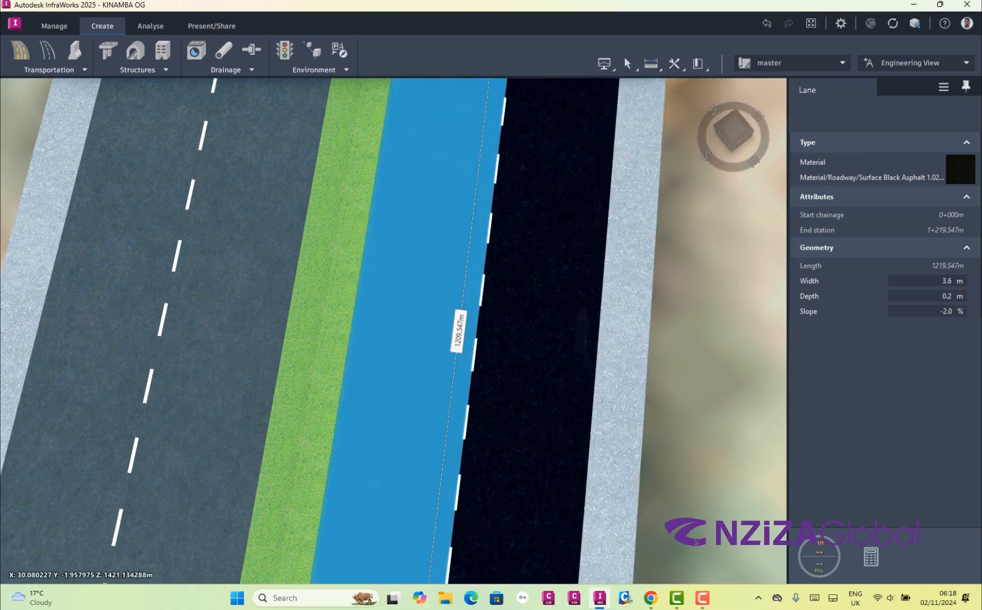
Set the material of the inner lane between the grass median and the finished black lane to Surface Black Asphalt from Material/Roadway
left_click(961, 169)
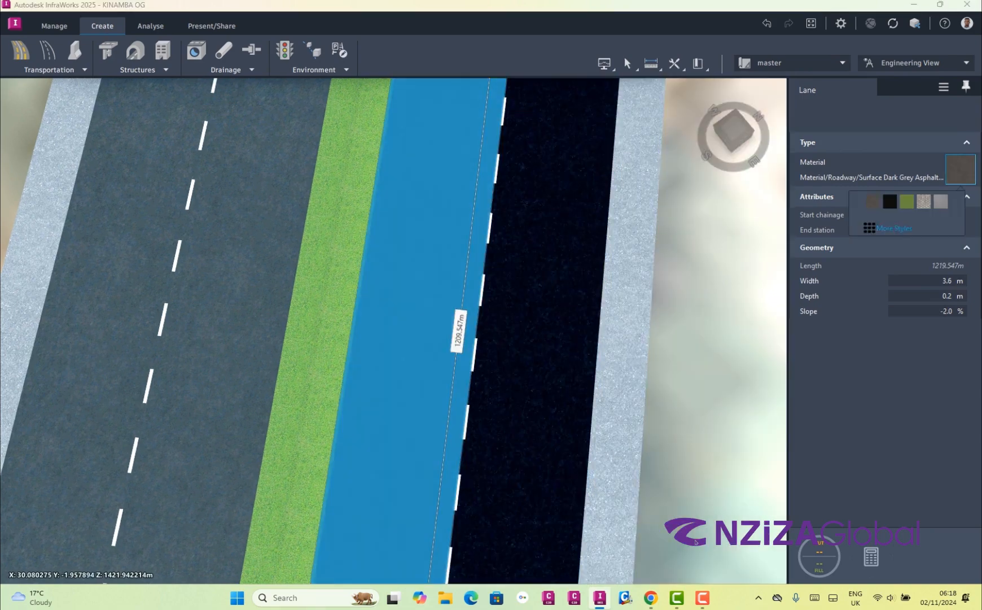
left_click(889, 228)
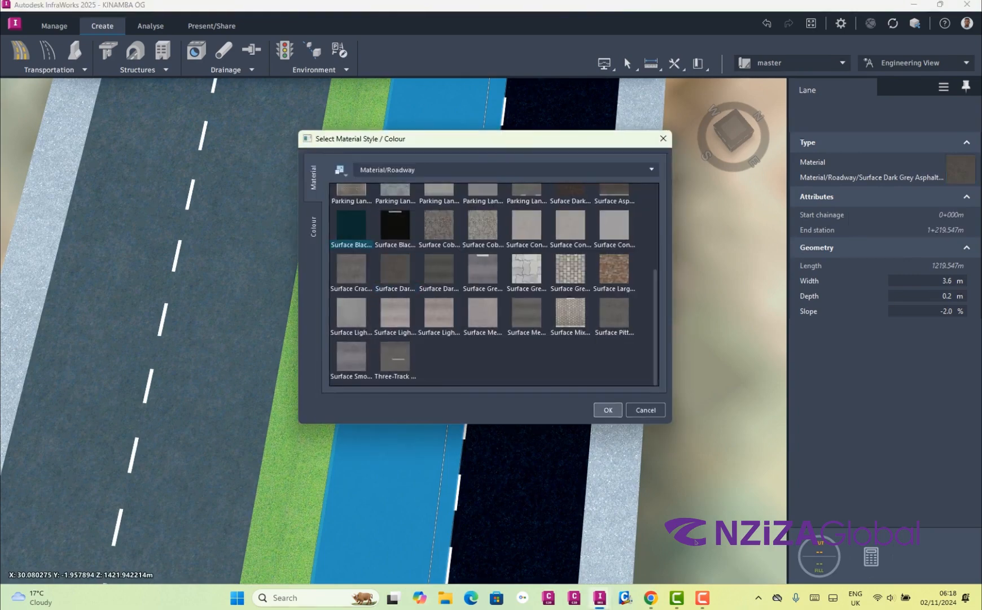
left_click(608, 410)
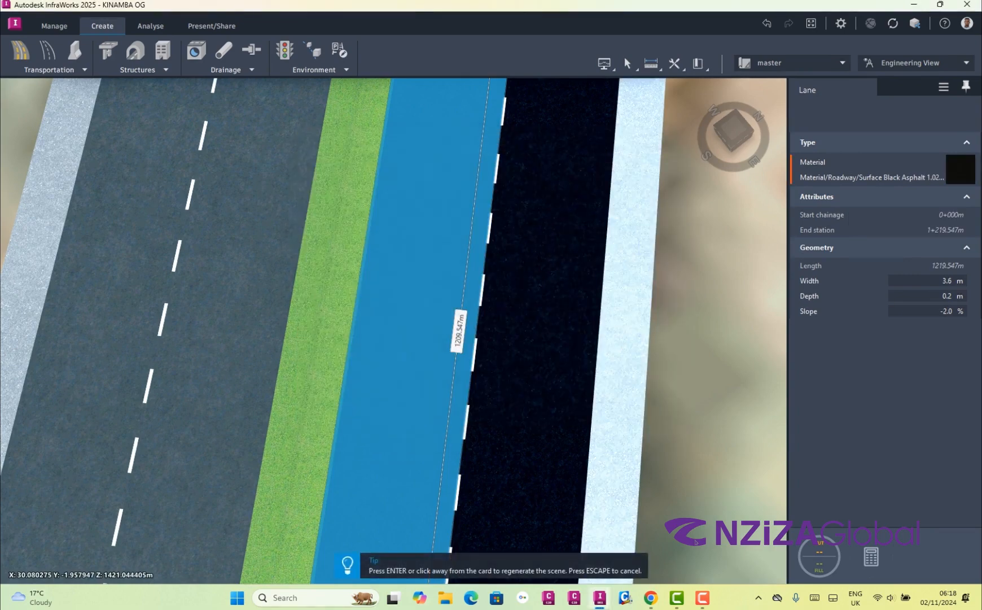
key("Return")
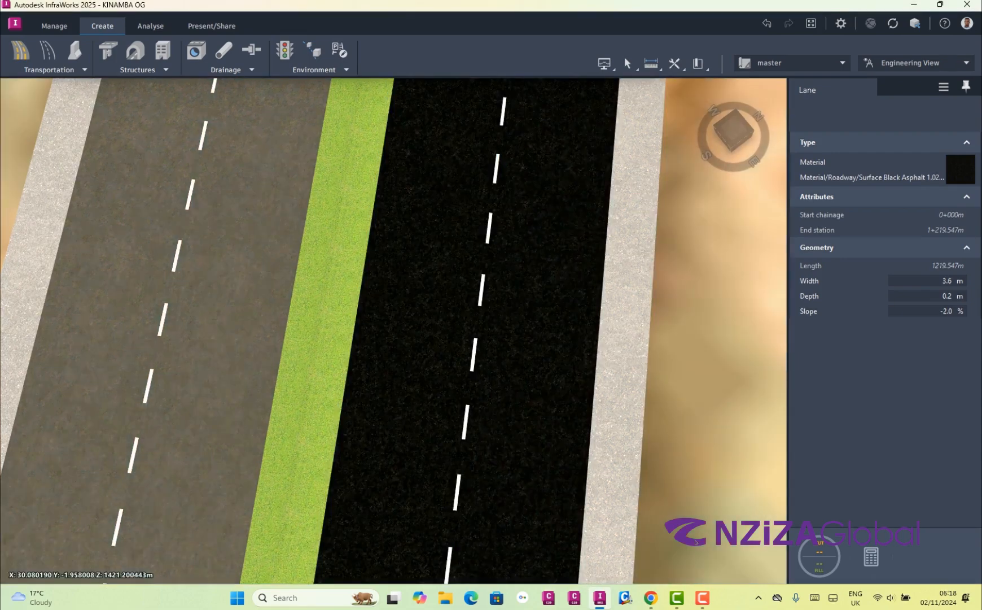
left_click(695, 542)
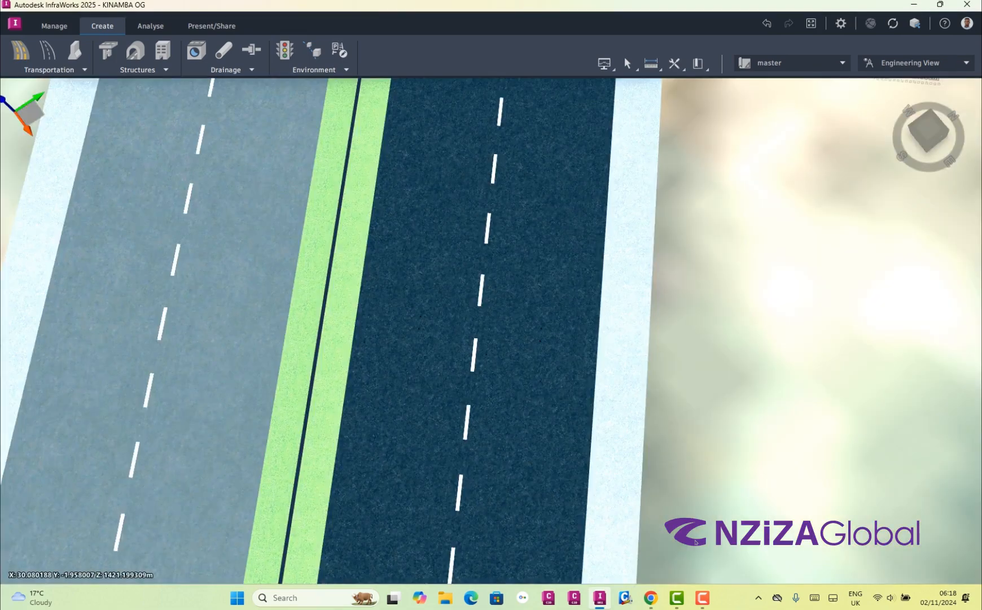
Set the inner lane on the opposite side of the grass median to Surface Black Asphalt and clear the lane selection
left_click(242, 237)
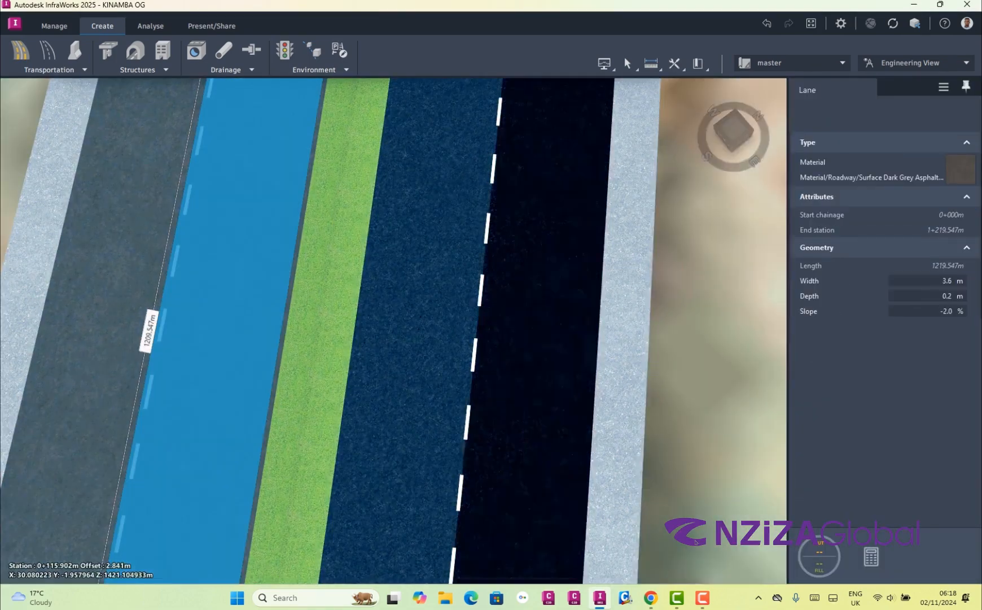
left_click(960, 169)
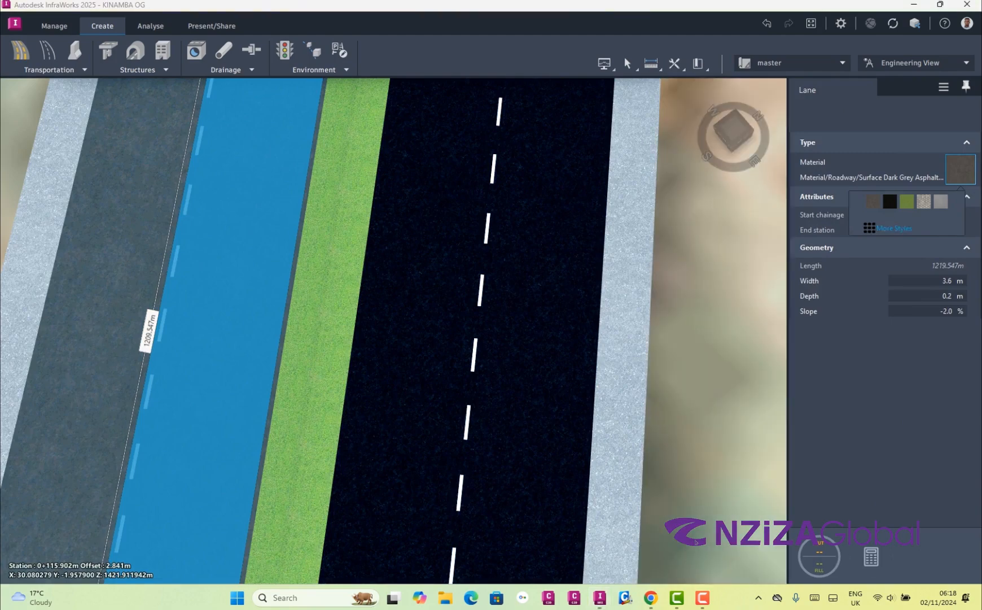
left_click(894, 228)
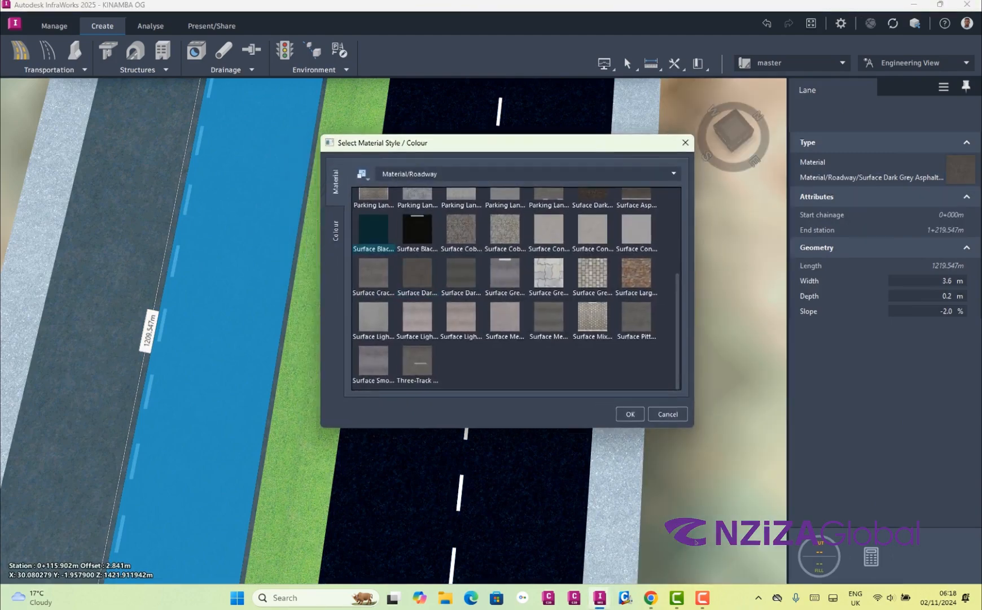
left_click_drag(508, 143, 701, 62)
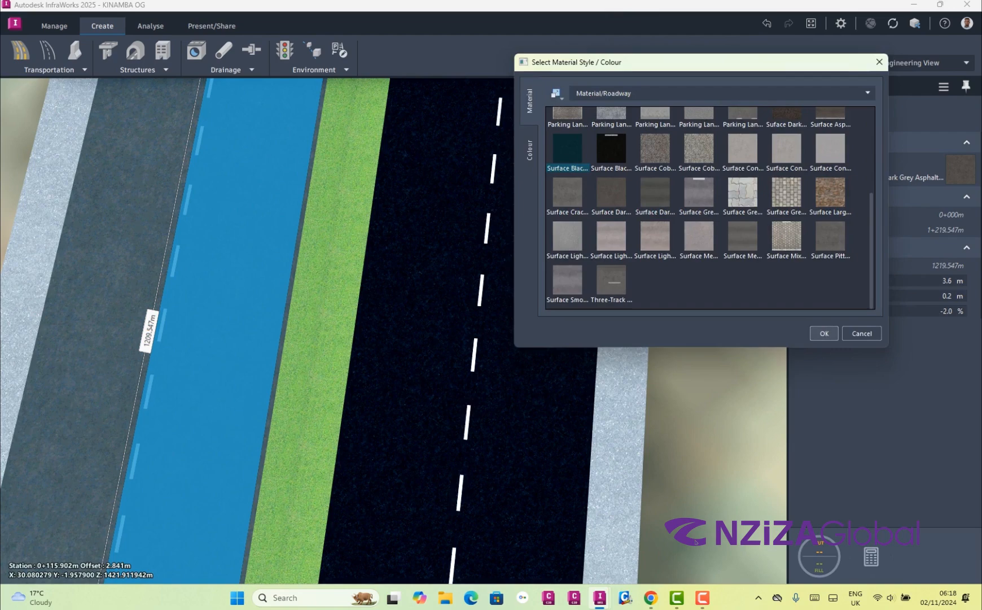
left_click(824, 333)
key("Return")
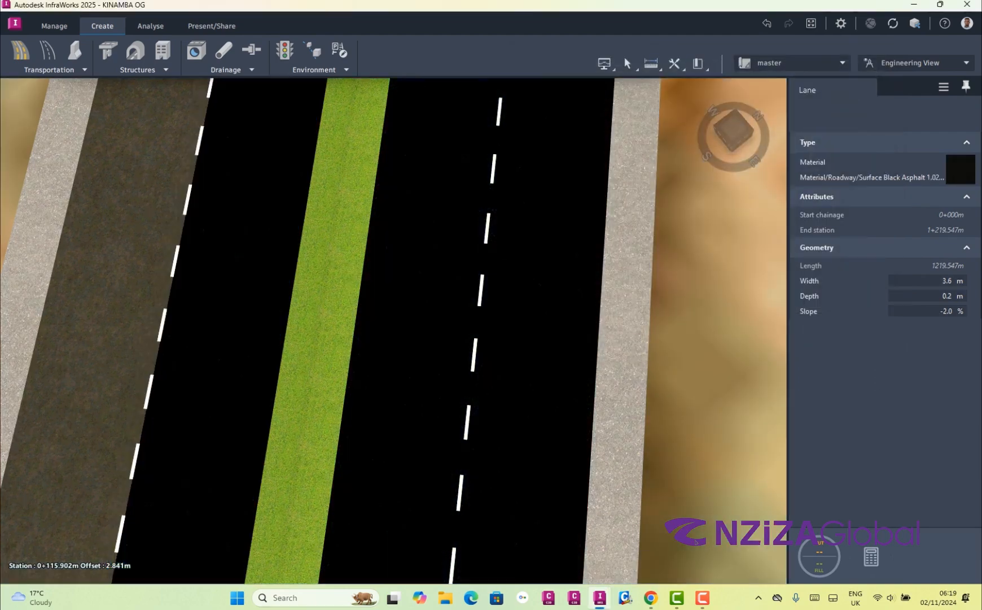
left_click(711, 338)
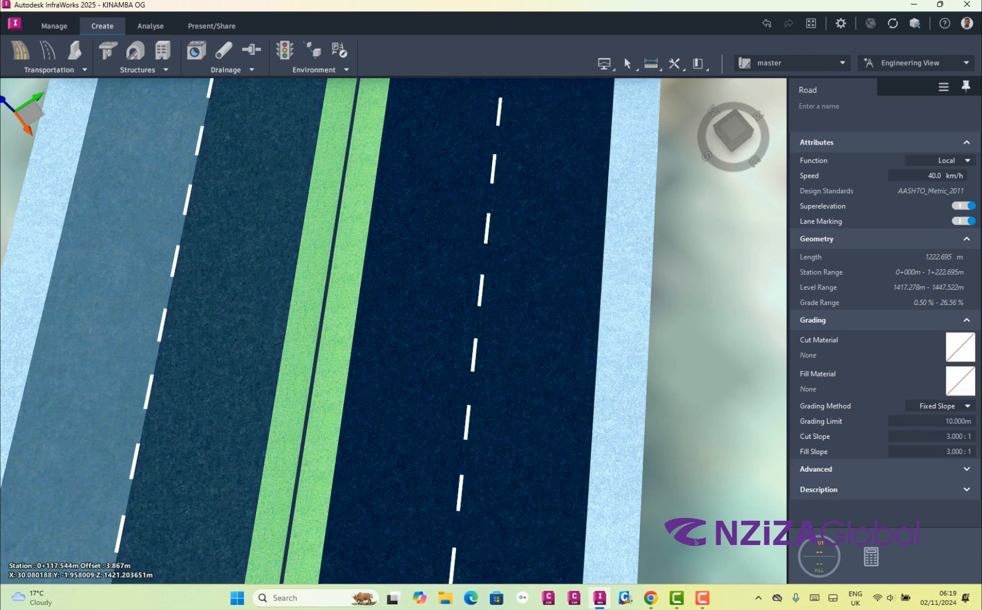
Give the last dark grey outer lane the Surface Black Asphalt material from Material/Roadway and regenerate the scene
left_click(115, 333)
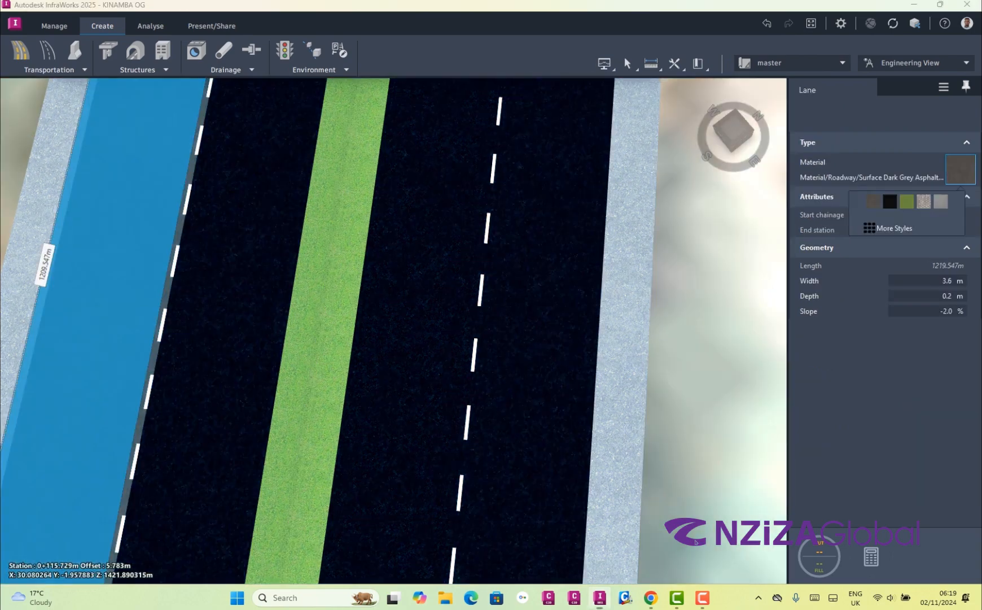
left_click(961, 169)
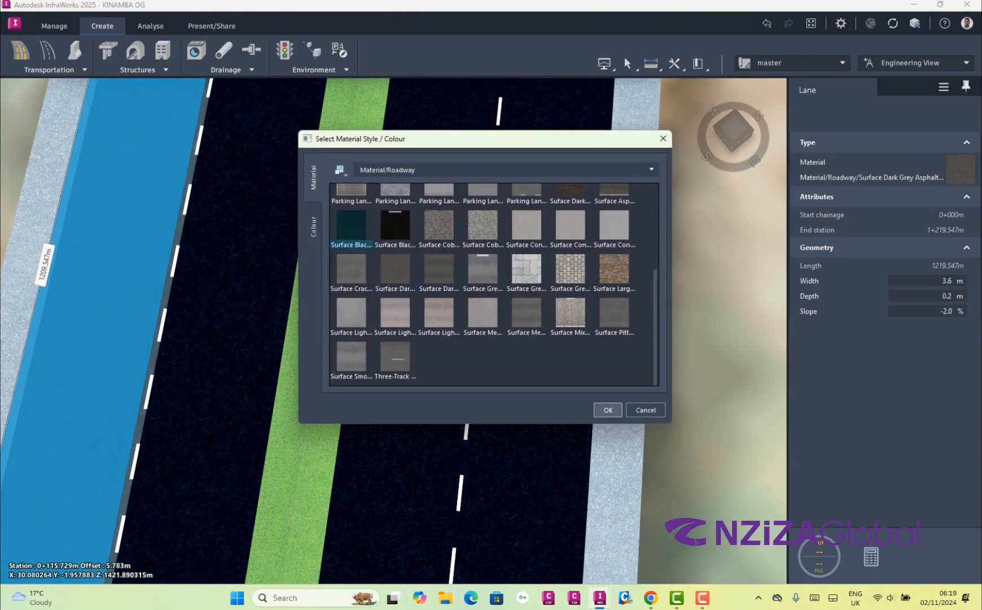
double_click(351, 226)
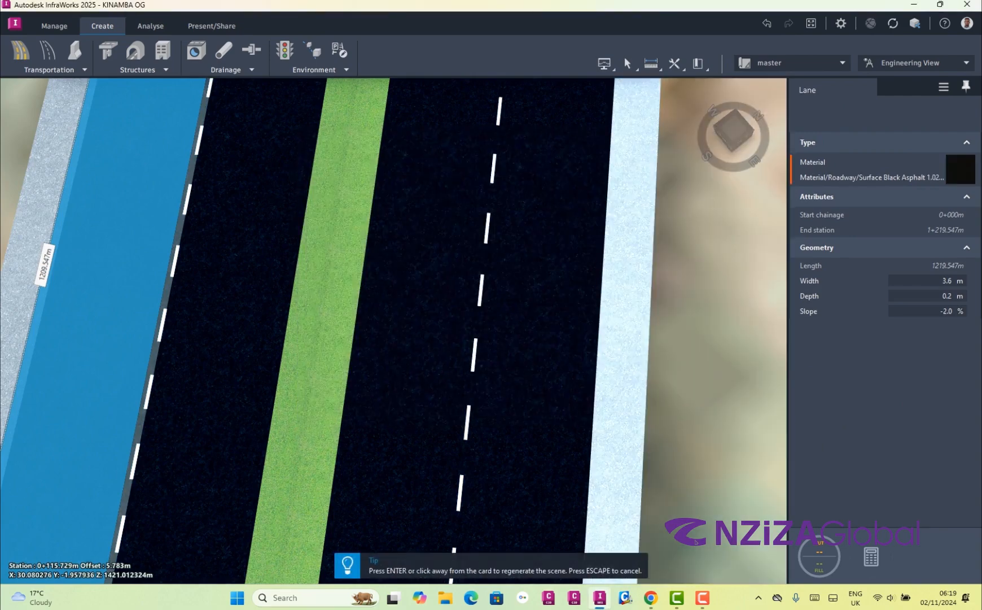
left_click(696, 541)
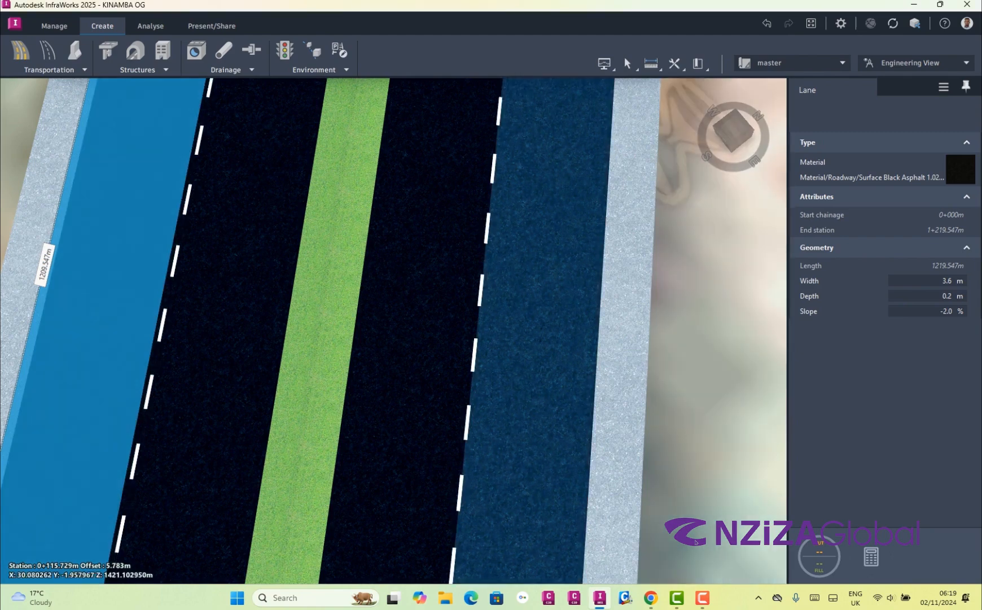
Clear the selection and inspect the black asphalt lanes along the road from several perspective views, near and far
left_click_drag(530, 361, 528, 198)
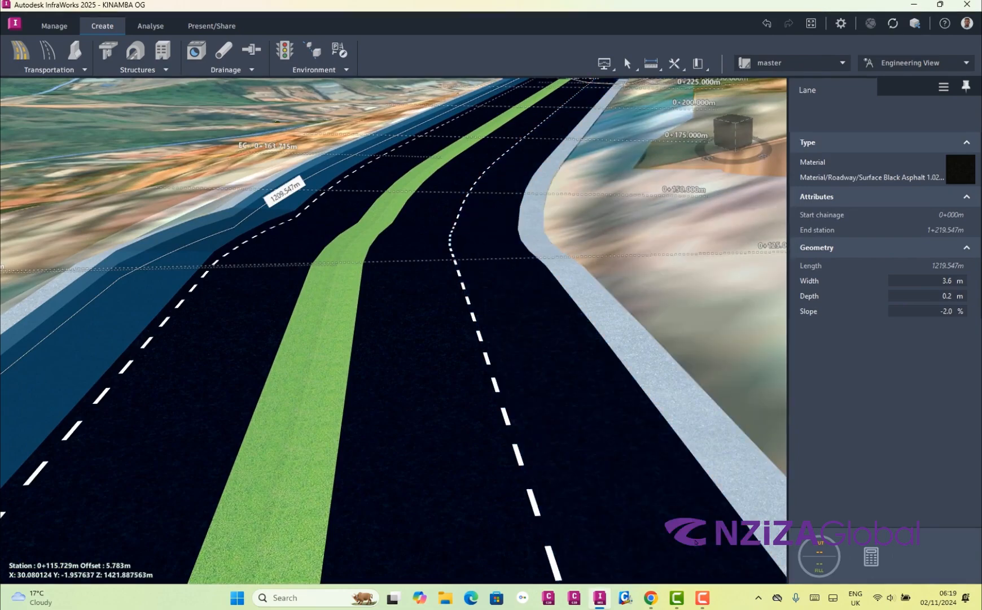
key("Escape")
scroll(426, 319, "up", 2)
scroll(696, 540, "down", 6)
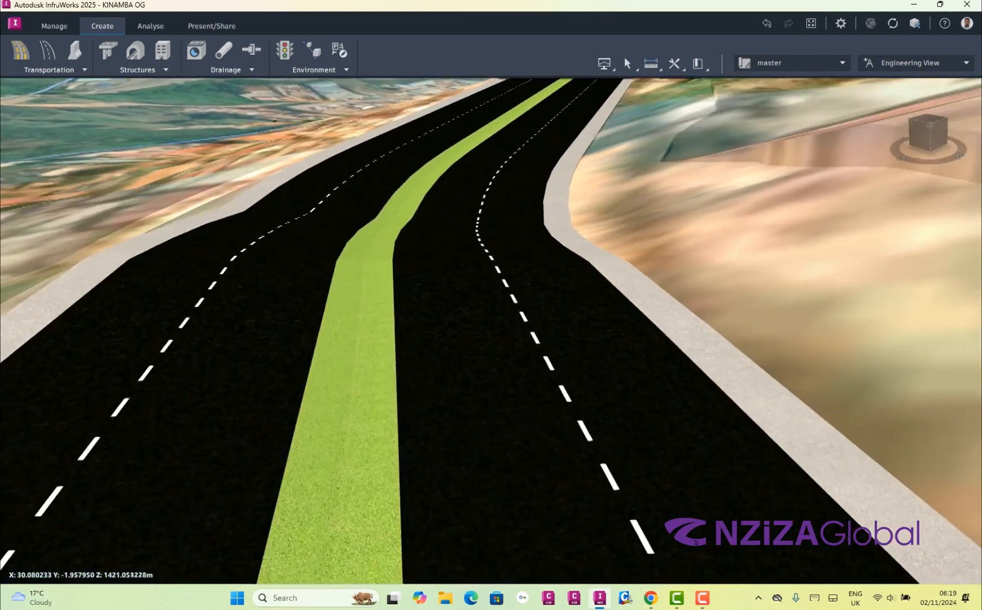
scroll(696, 541, "up", 5)
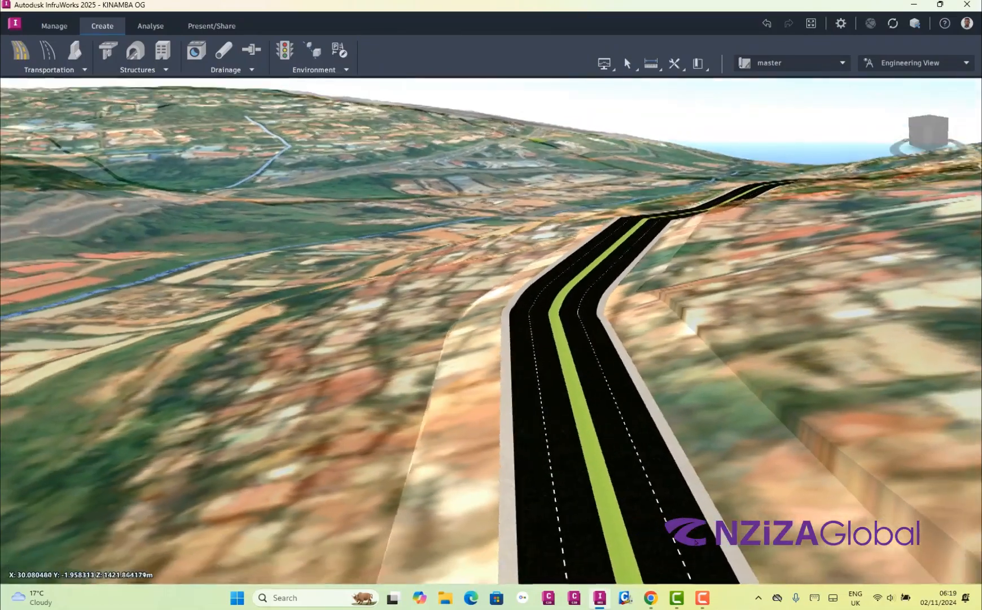
scroll(696, 542, "up", 5)
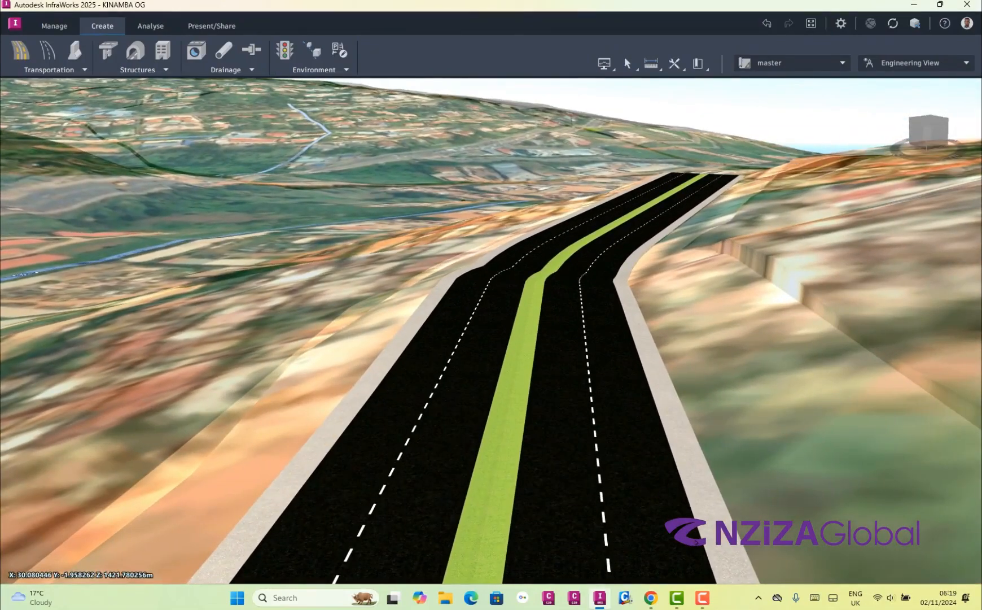
scroll(696, 542, "down", 3)
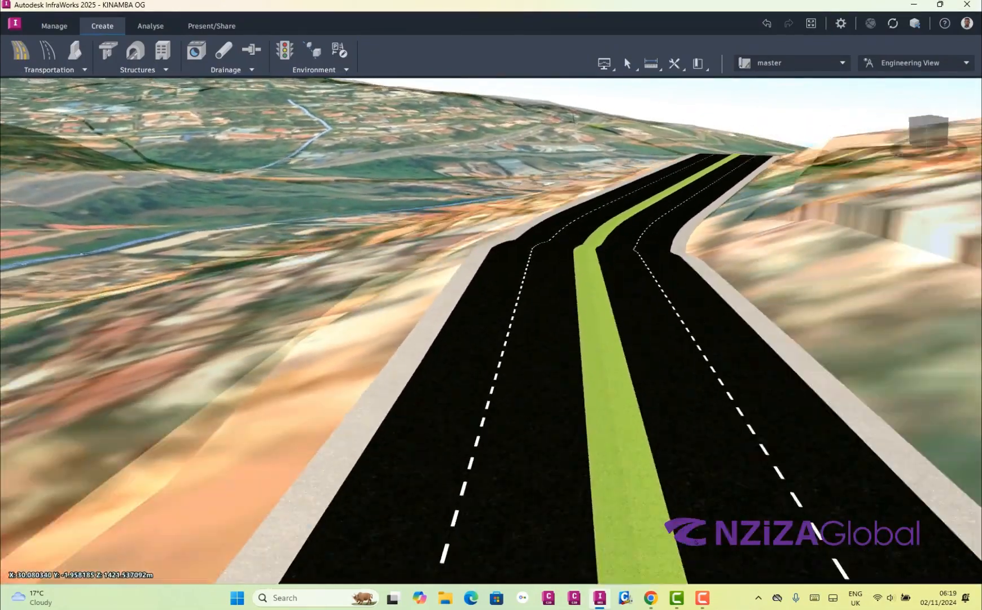
mouse_move(696, 542)
left_mouse_down()
mouse_move(669, 568)
mouse_move(612, 536)
left_mouse_up()
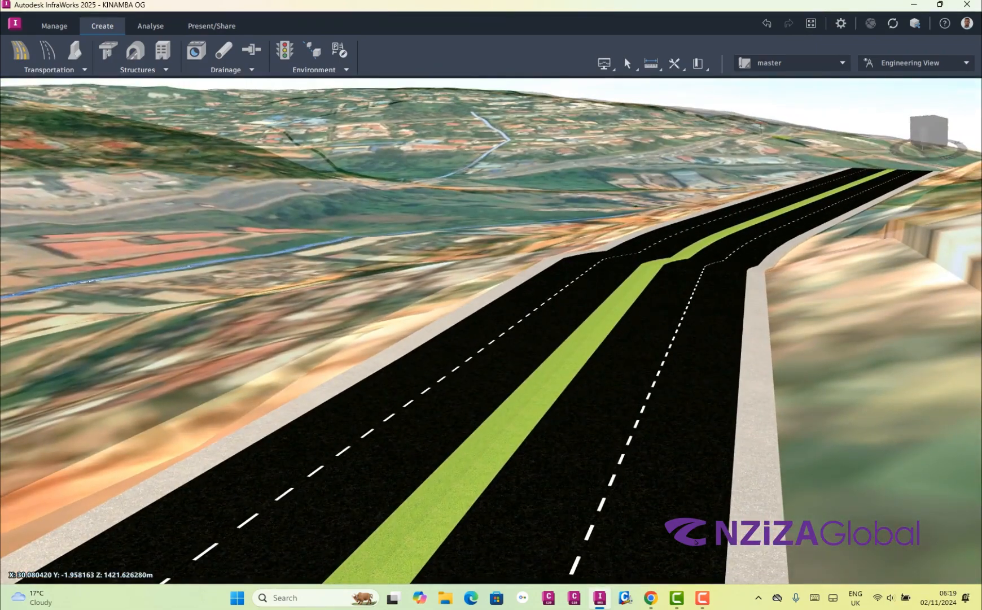
mouse_move(696, 542)
left_mouse_down()
mouse_move(751, 556)
mouse_move(667, 523)
mouse_move(643, 527)
mouse_move(658, 556)
left_mouse_up()
scroll(696, 542, "up", 10)
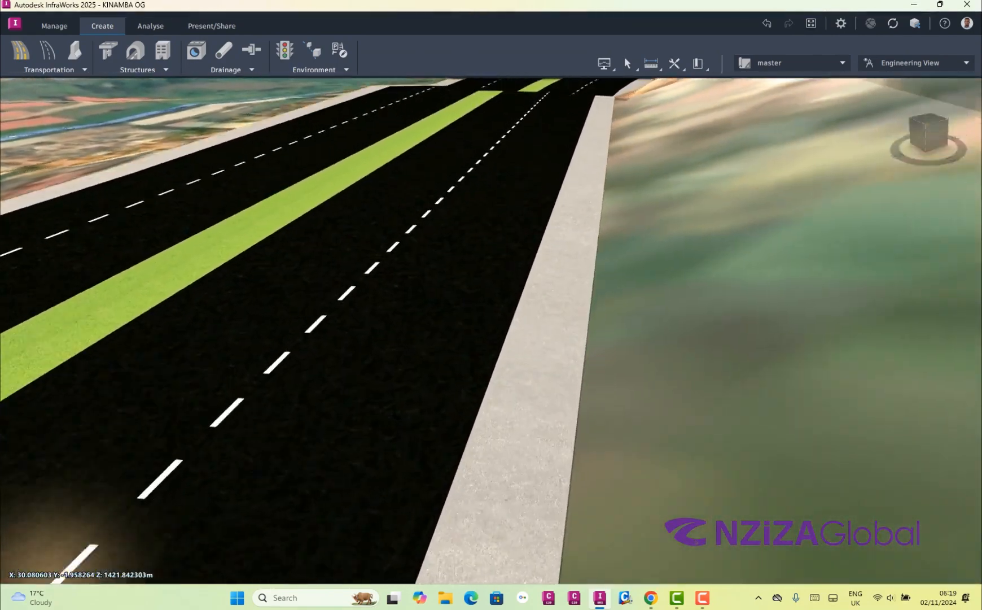
Select the 1.5 m shoulder on the near side of the road and set its material to Surface Grey Inlay Stone
left_click(696, 542)
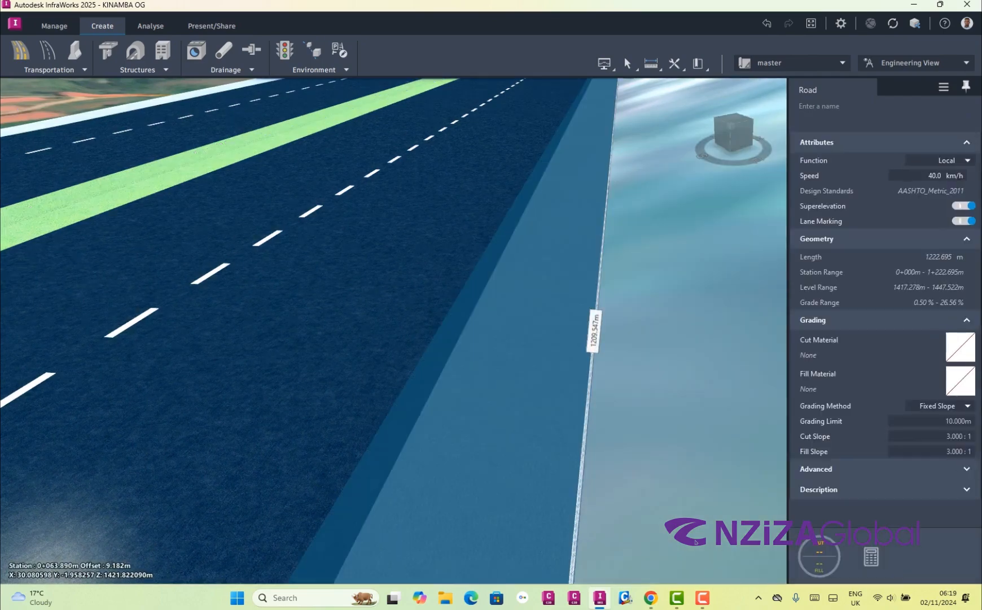
left_click(696, 542)
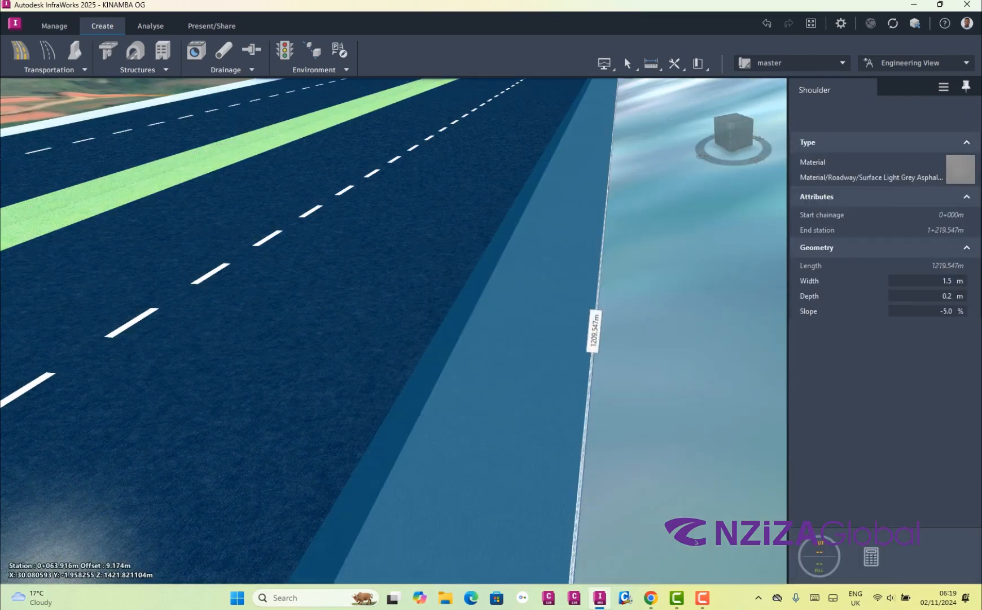
scroll(510, 395, "down", 6)
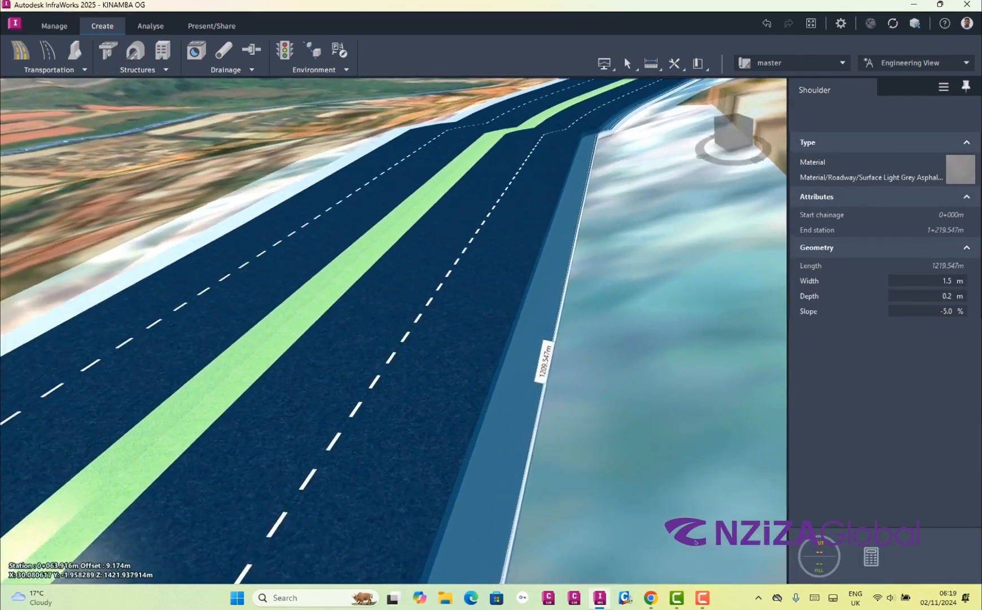
left_click(960, 170)
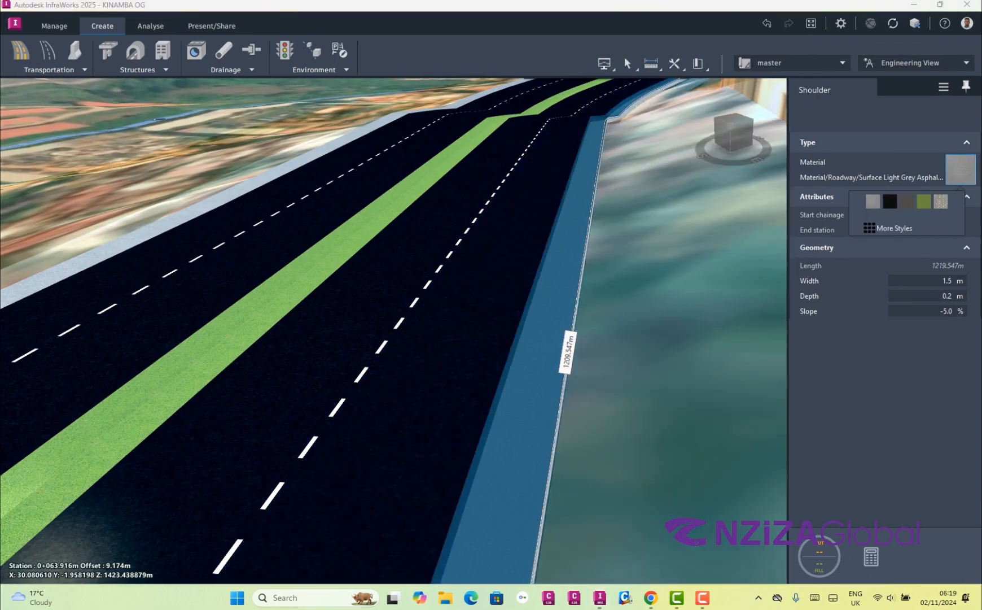
left_click(894, 228)
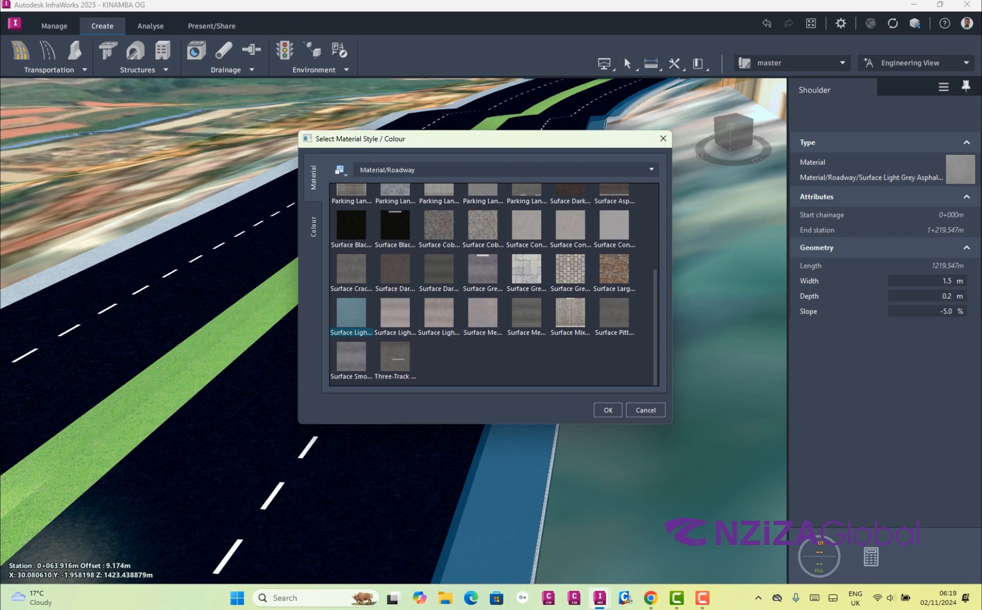
left_click(526, 269)
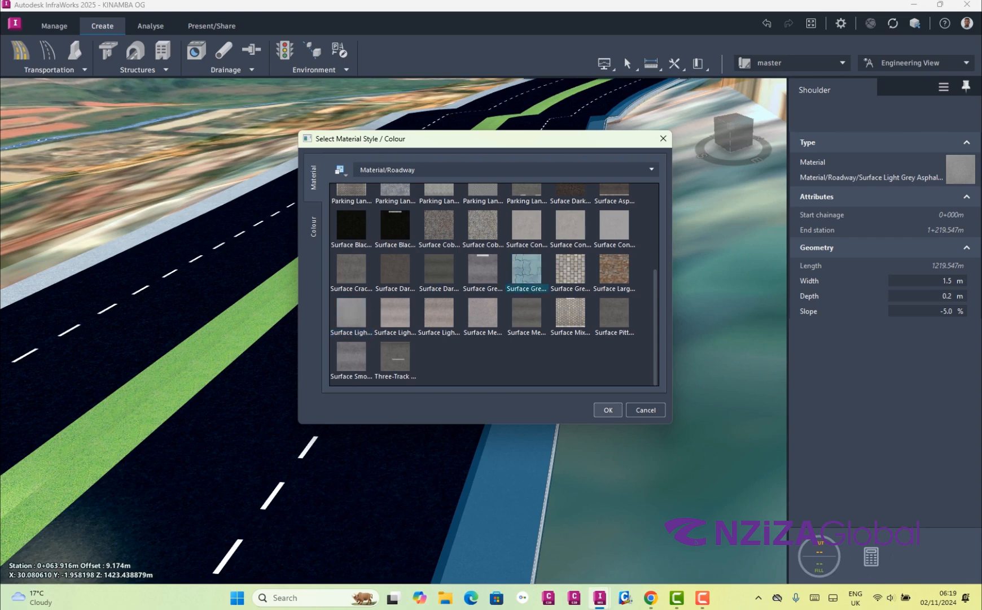
key("Return")
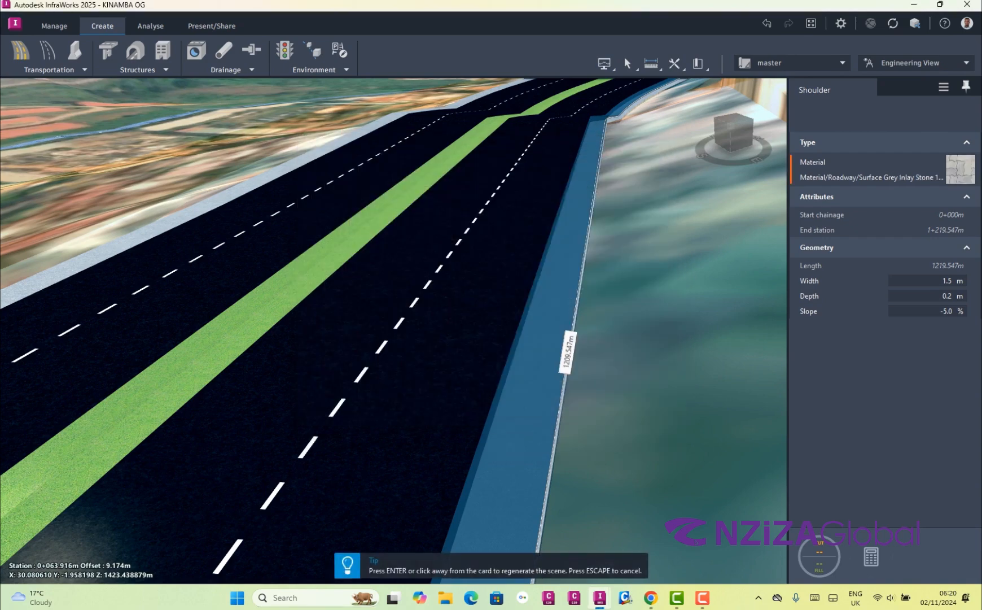
key("Return")
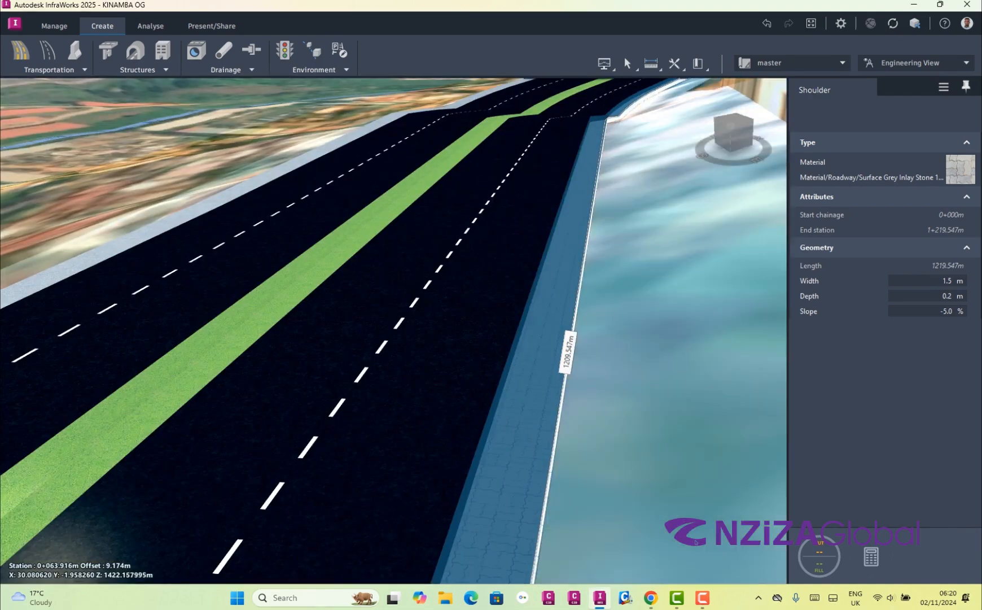
left_click(575, 339)
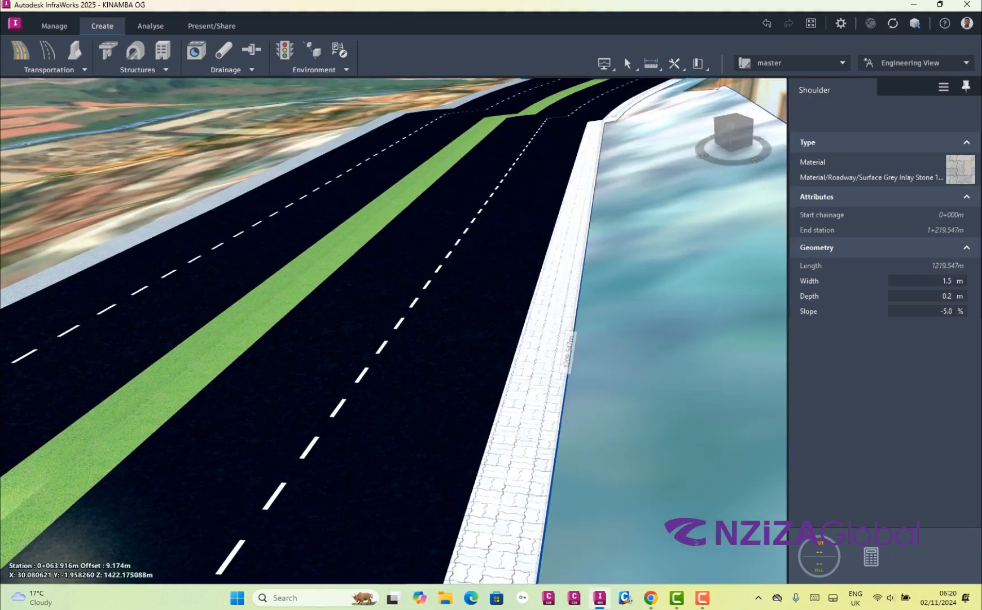
Select the 1.5 m shoulder still in light grey asphalt on the opposite side of the road and set its material to Surface Grey Inlay Stone
scroll(576, 339, "up", 5)
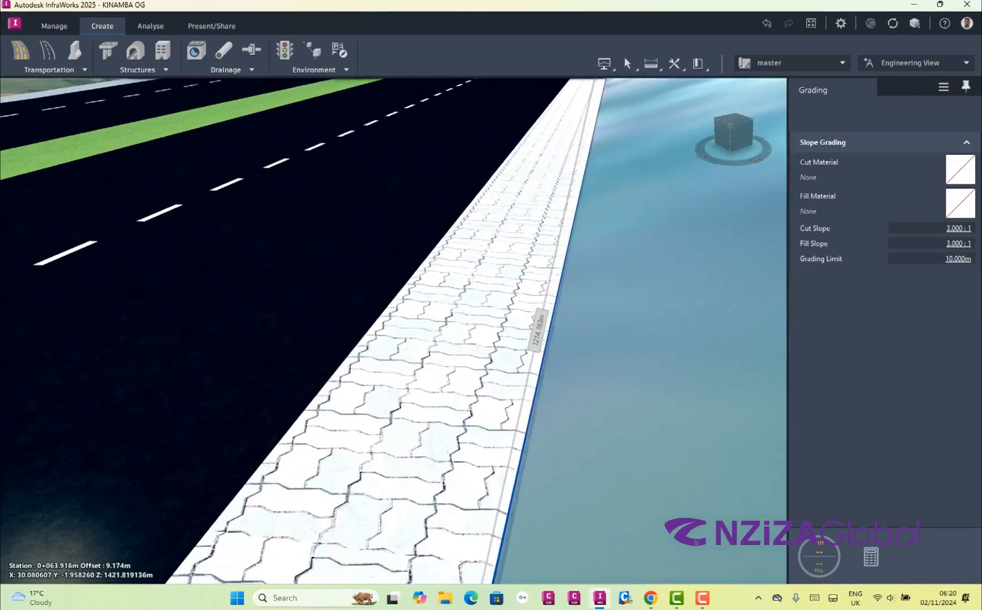
left_click_drag(556, 333, 666, 378)
scroll(677, 378, "down", 5)
scroll(694, 378, "down", 4)
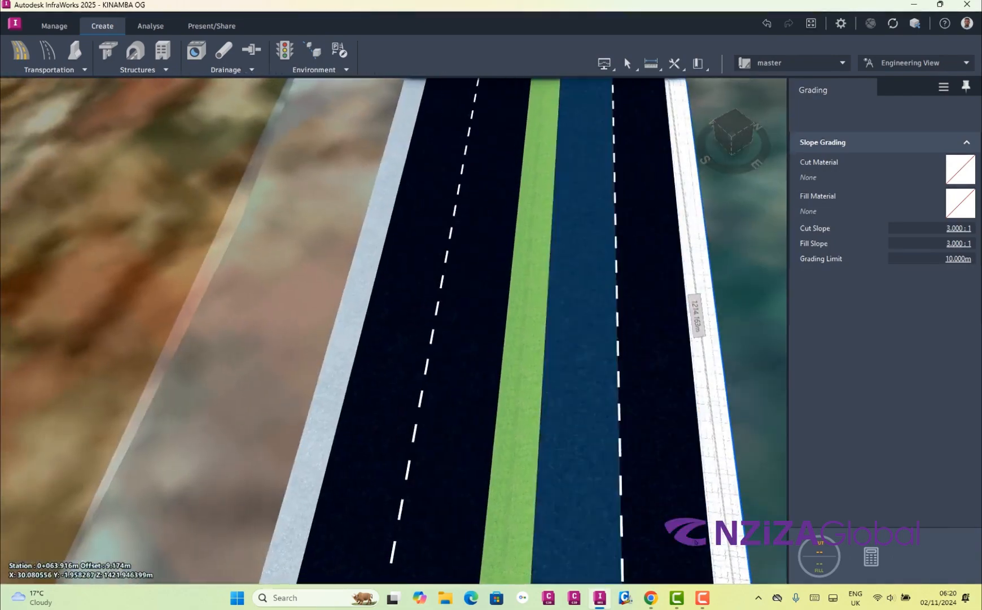
left_click(343, 339)
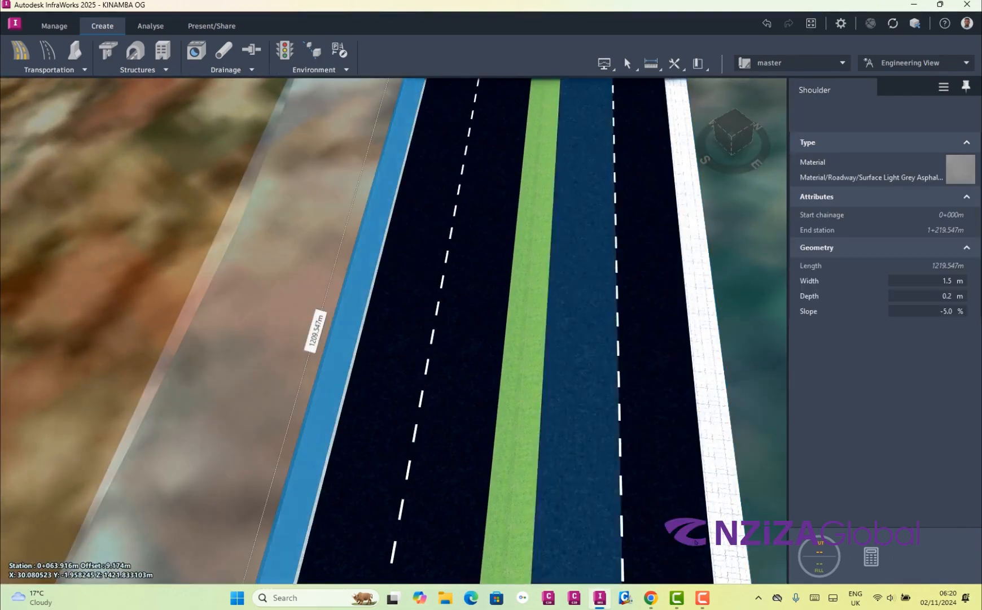
left_click(961, 170)
left_click(896, 228)
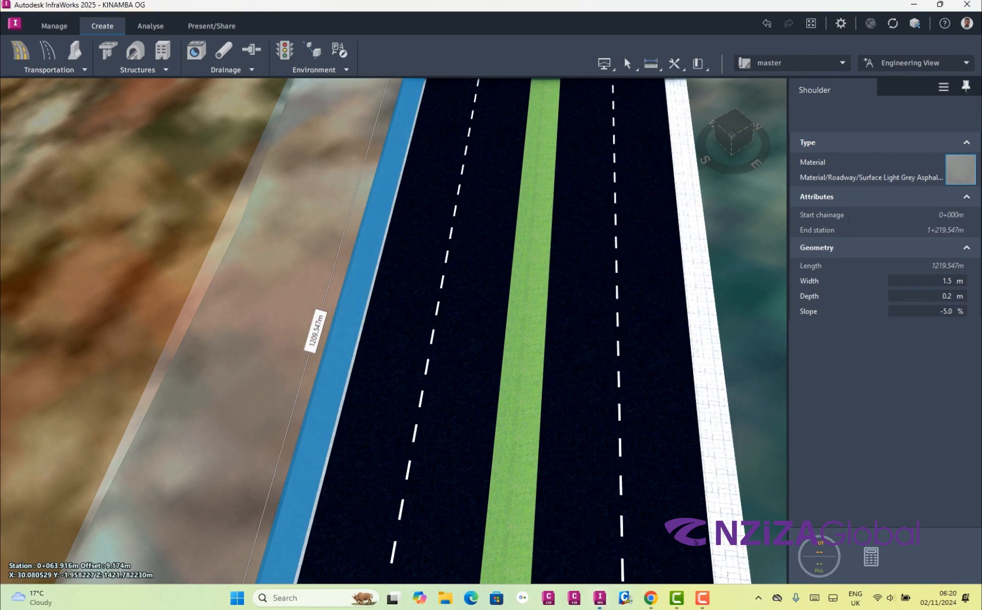
left_click(527, 269)
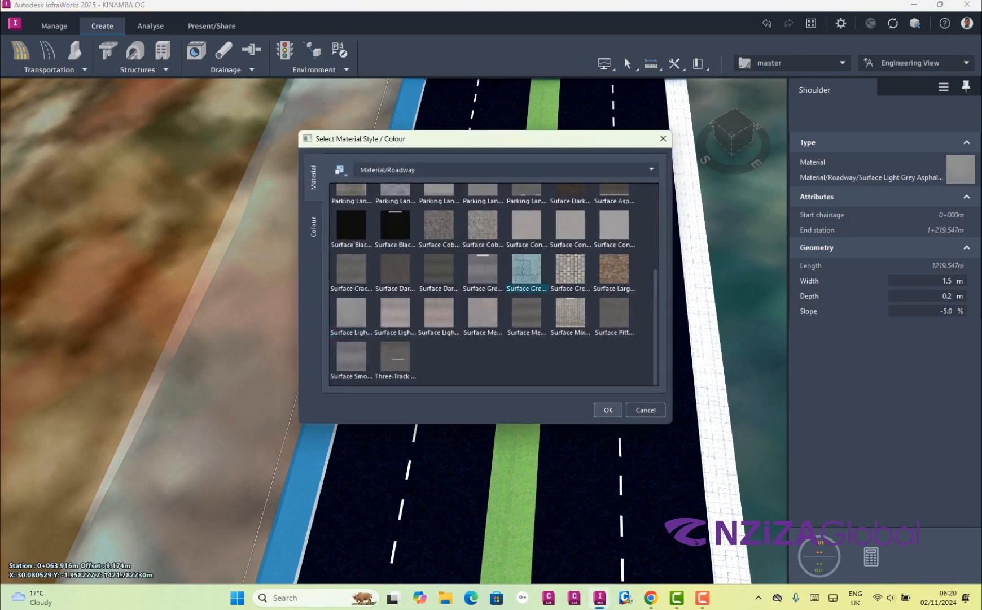
key("Return")
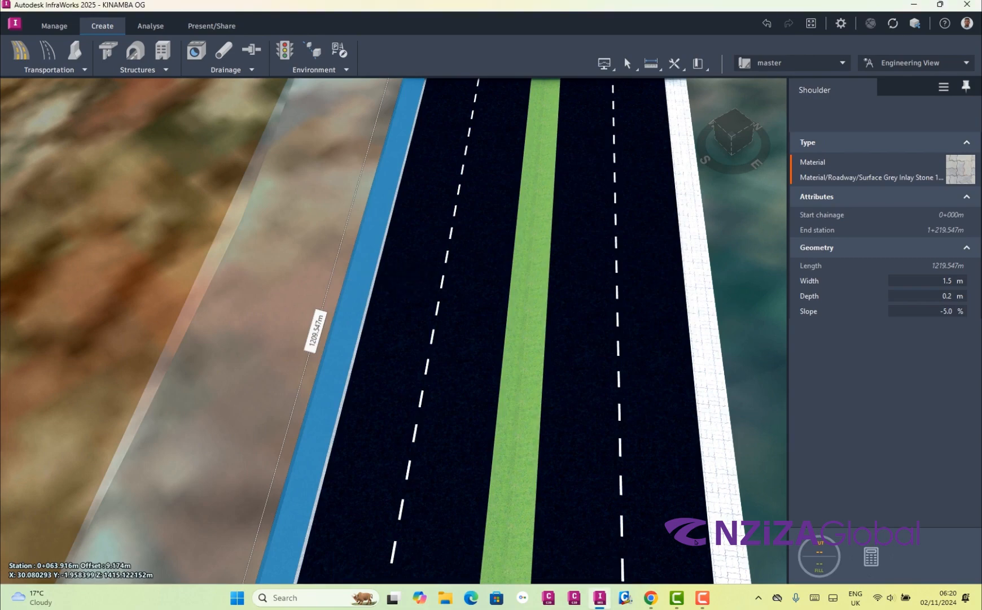
Clear the selection and examine the paving pattern on the newly changed shoulder up close
scroll(695, 540, "up", 3)
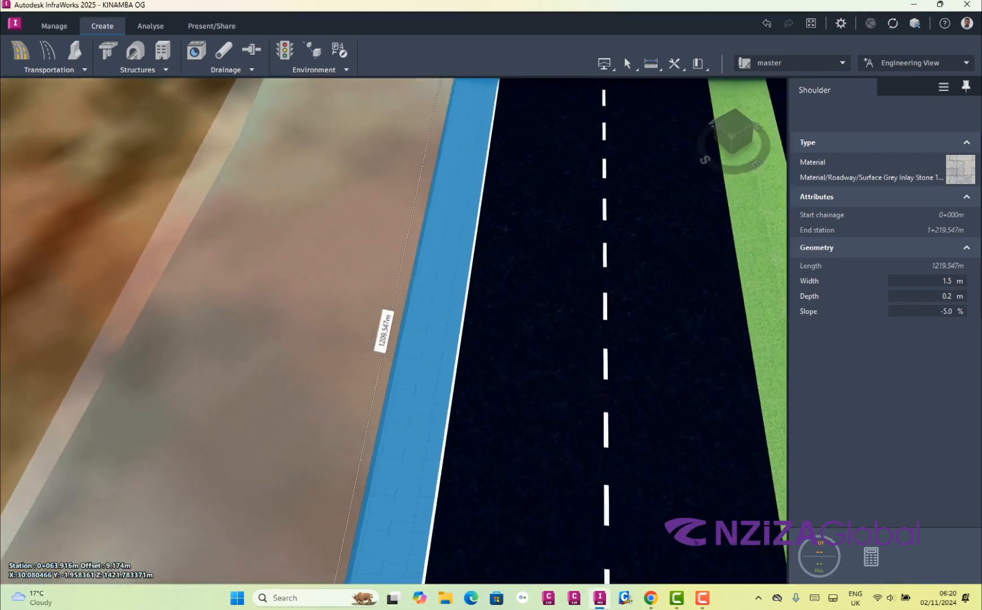
scroll(254, 362, "up", 2)
key("Escape")
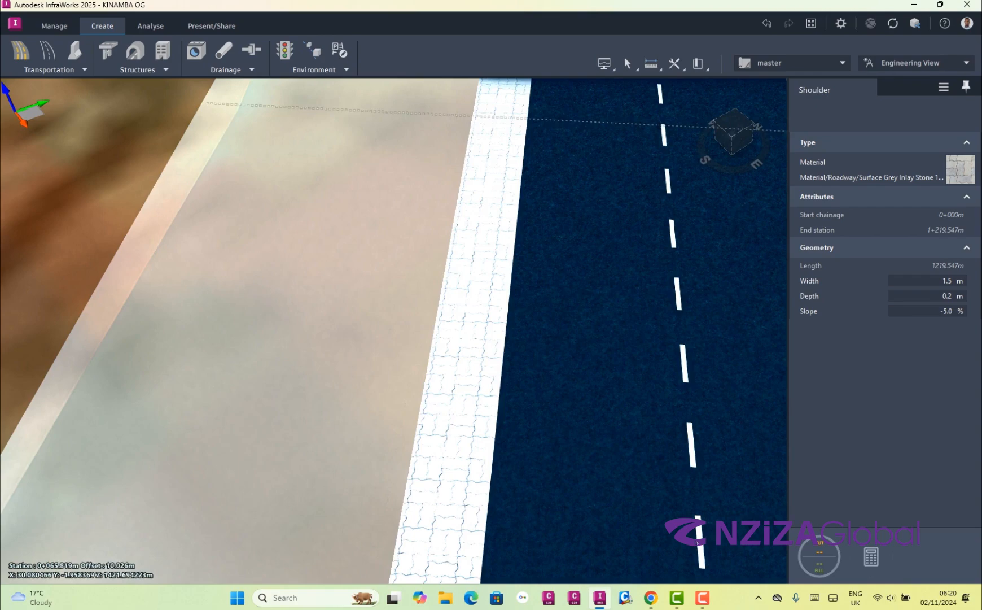
scroll(401, 333, "up", 5)
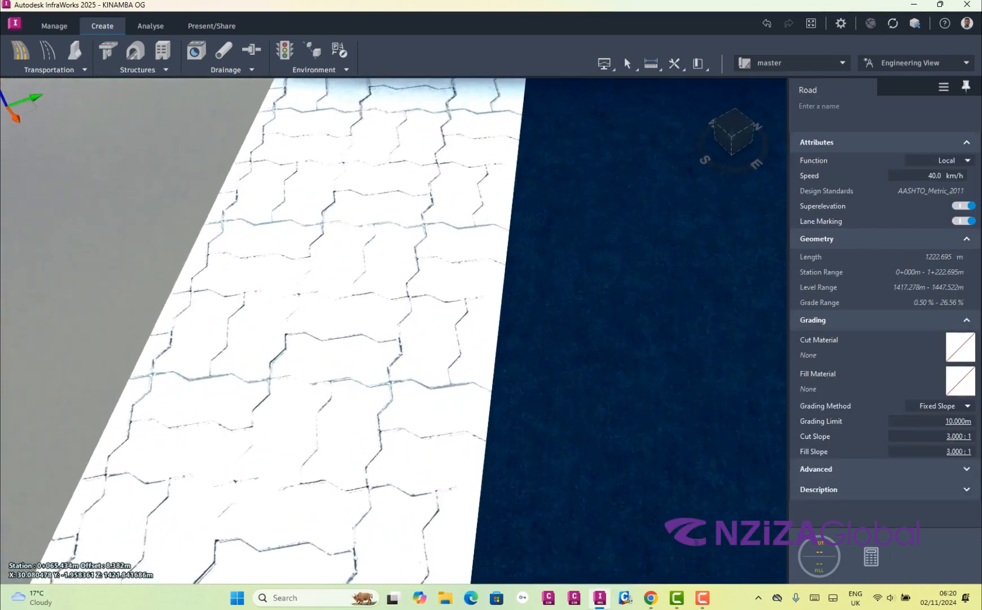
scroll(403, 344, "down", 4)
left_click(402, 345)
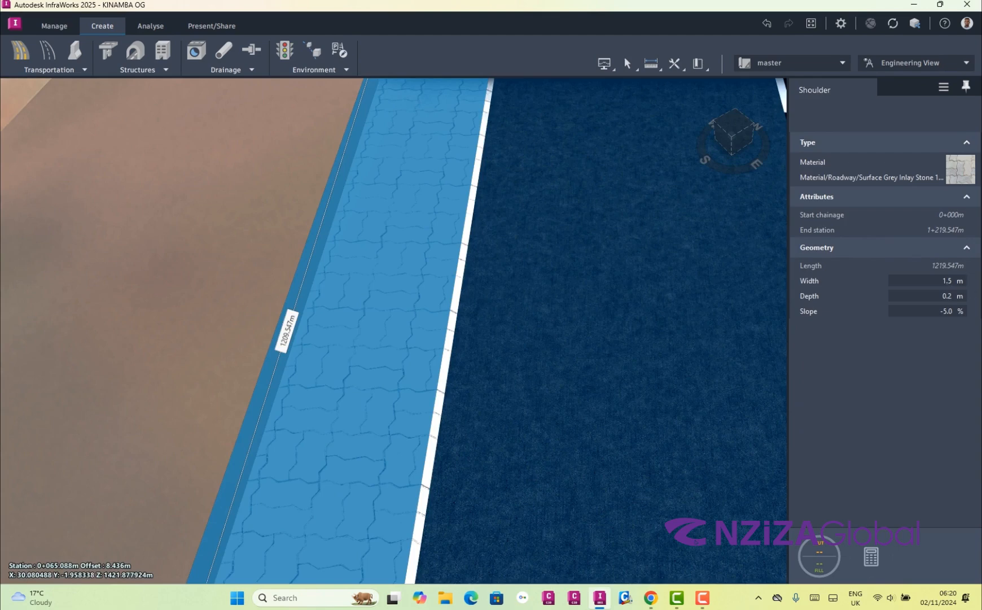
key("Escape")
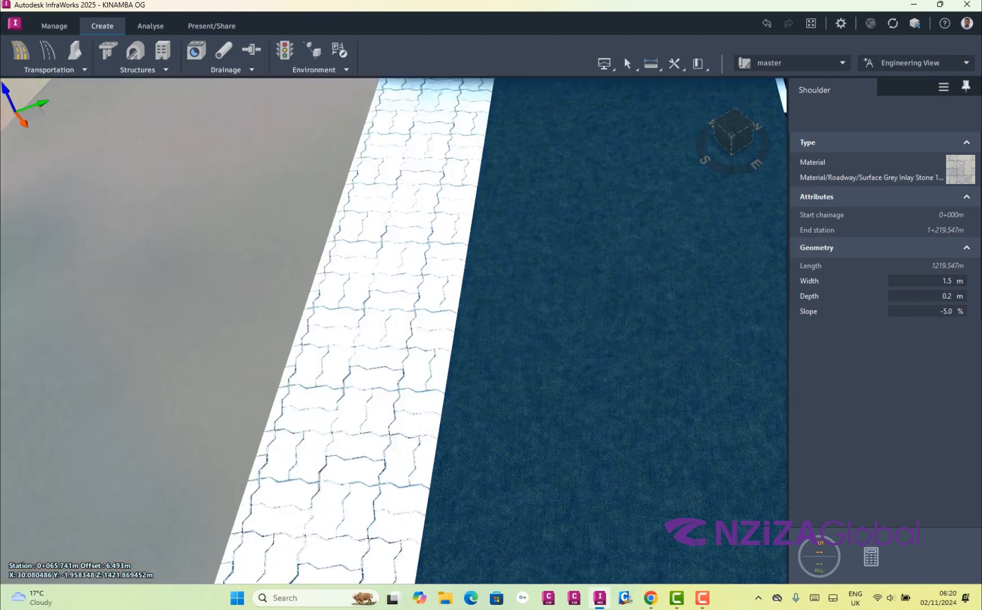
Set the widths of the outer and inner lanes between that shoulder and the grass median to 3.75 m each
scroll(299, 333, "down", 5)
left_click(410, 333)
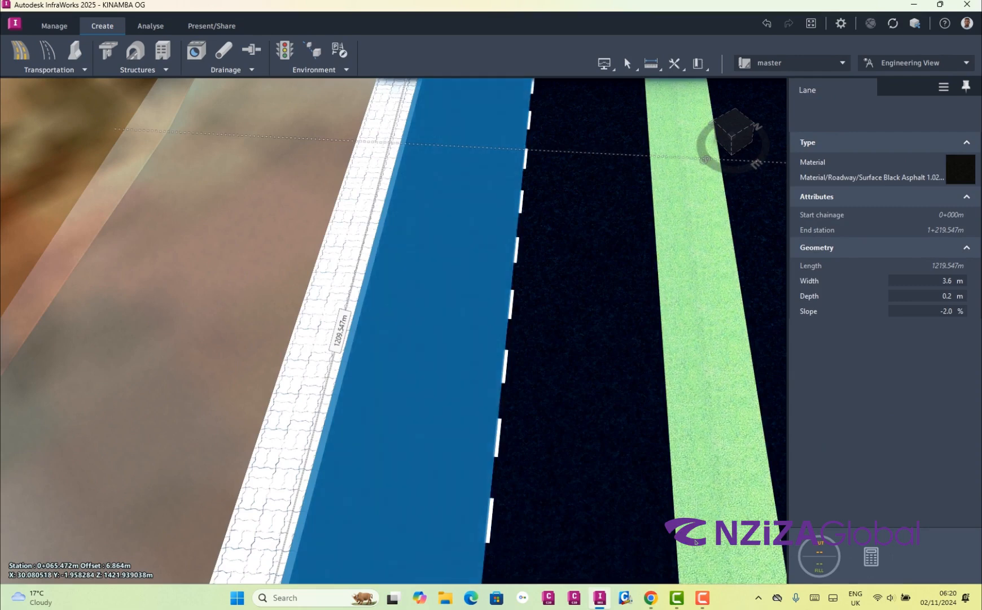
left_click(949, 281)
type("3.75")
key("Return")
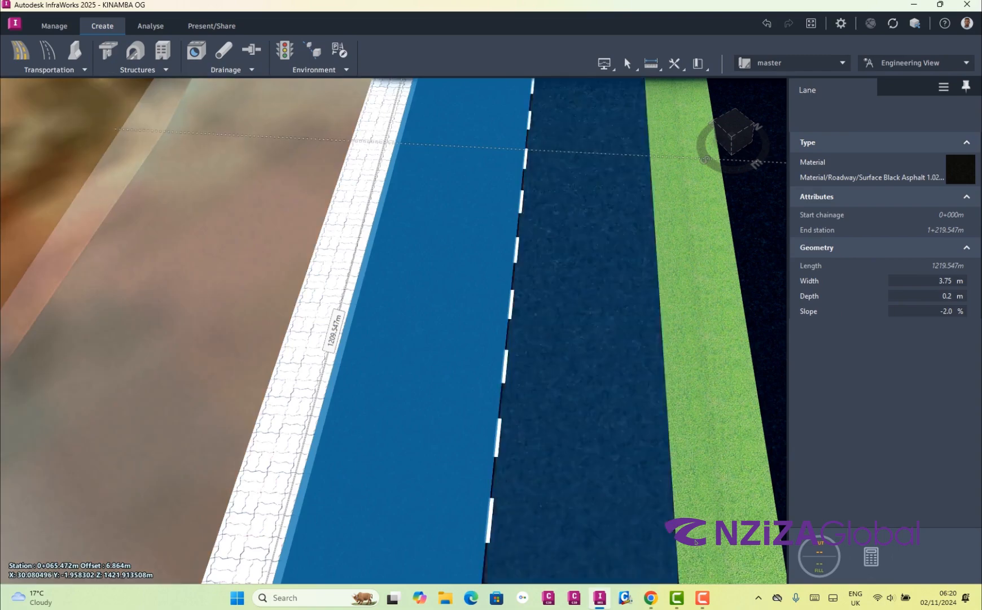
left_click(587, 339)
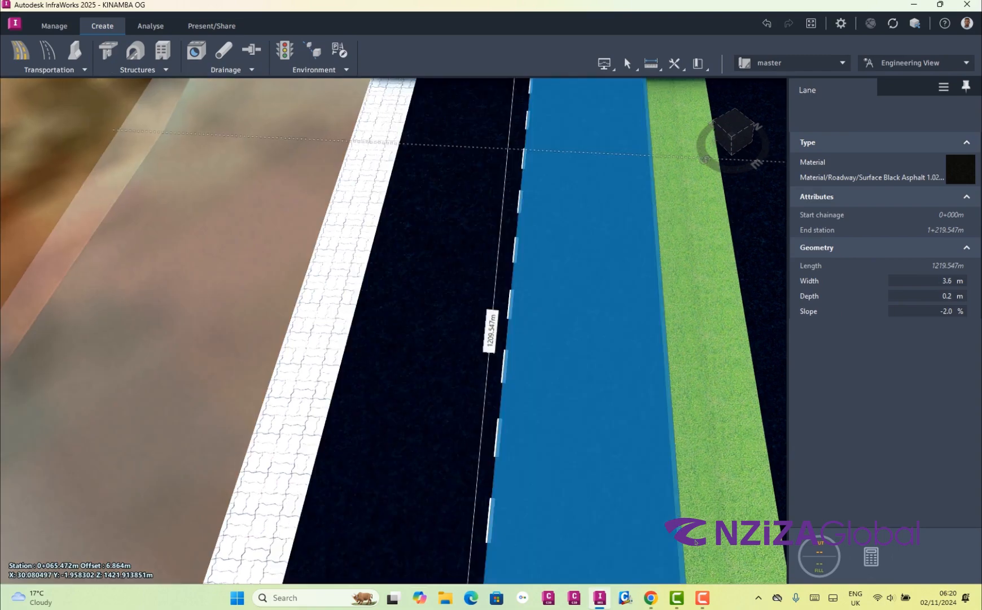
left_click(947, 281)
key("Return")
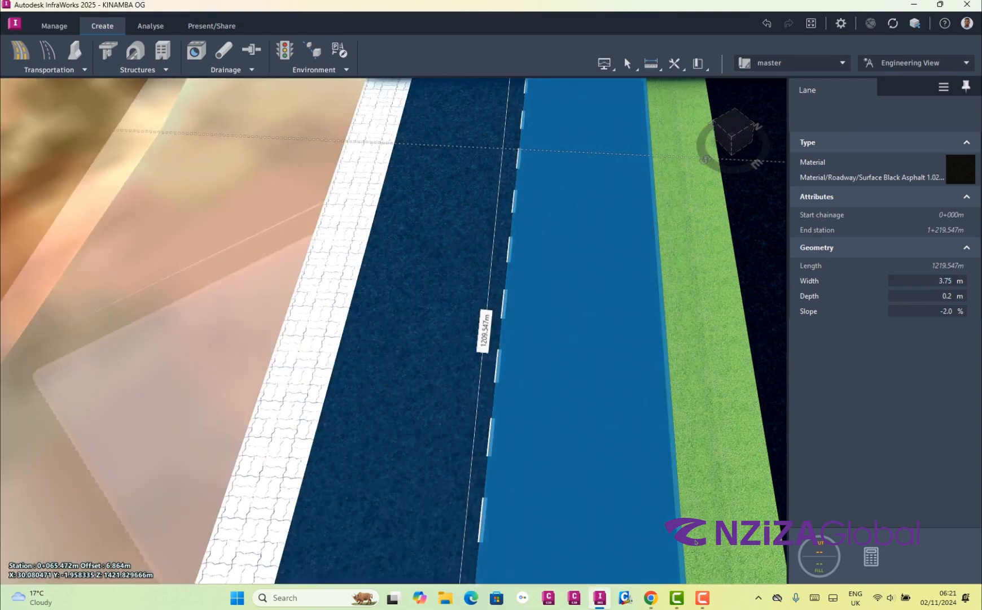
Set the inner and outer lanes on the other side of the grass median to a width of 3.75 m each
scroll(322, 349, "down", 5)
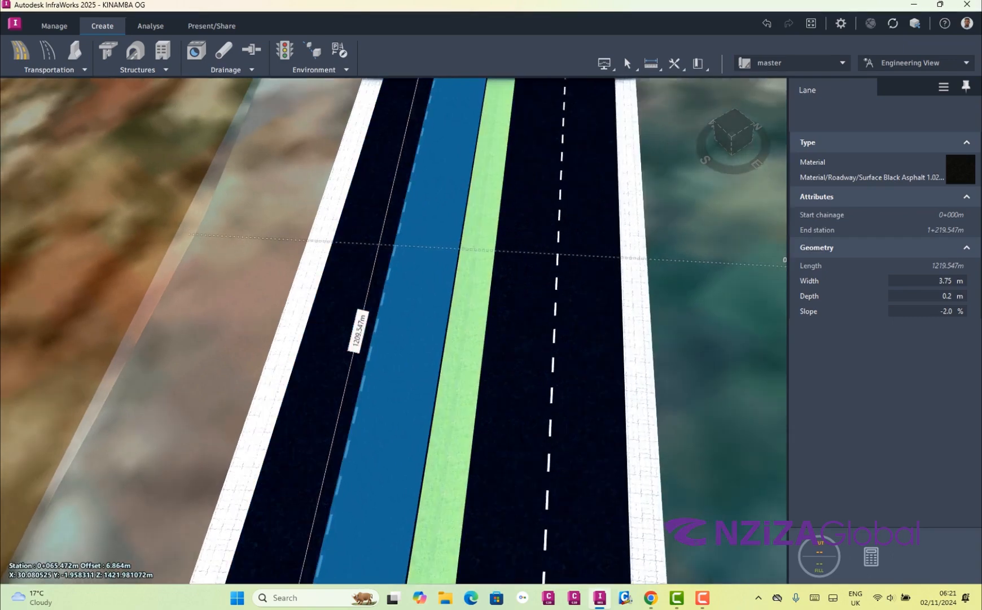
left_click(518, 339)
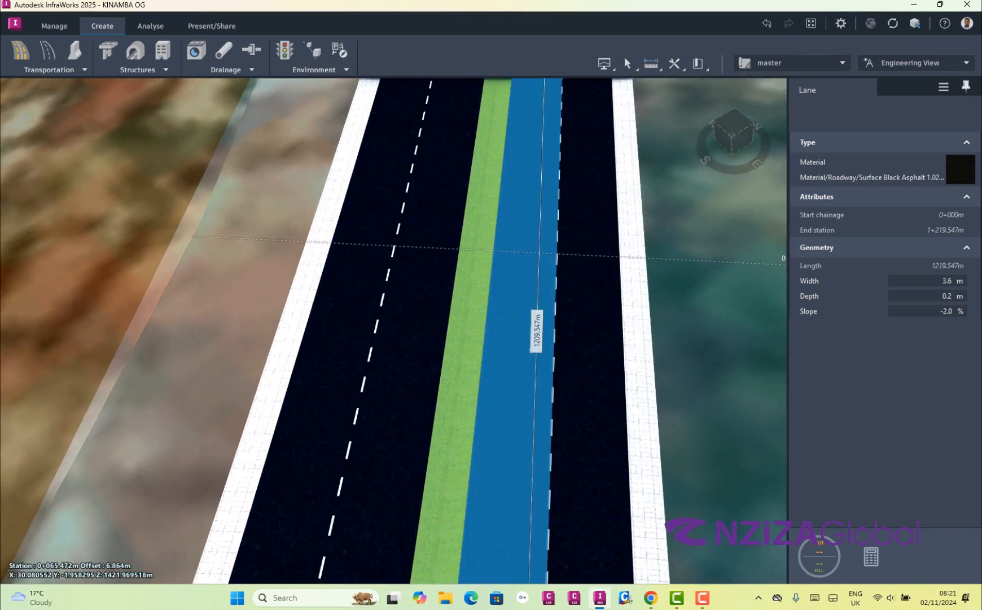
left_click(949, 280)
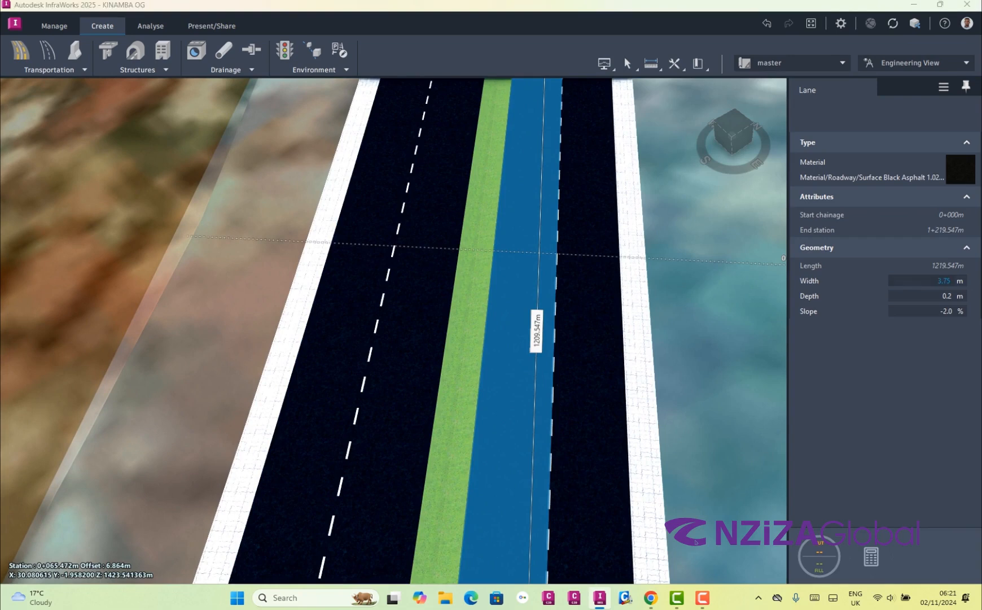
key("Return")
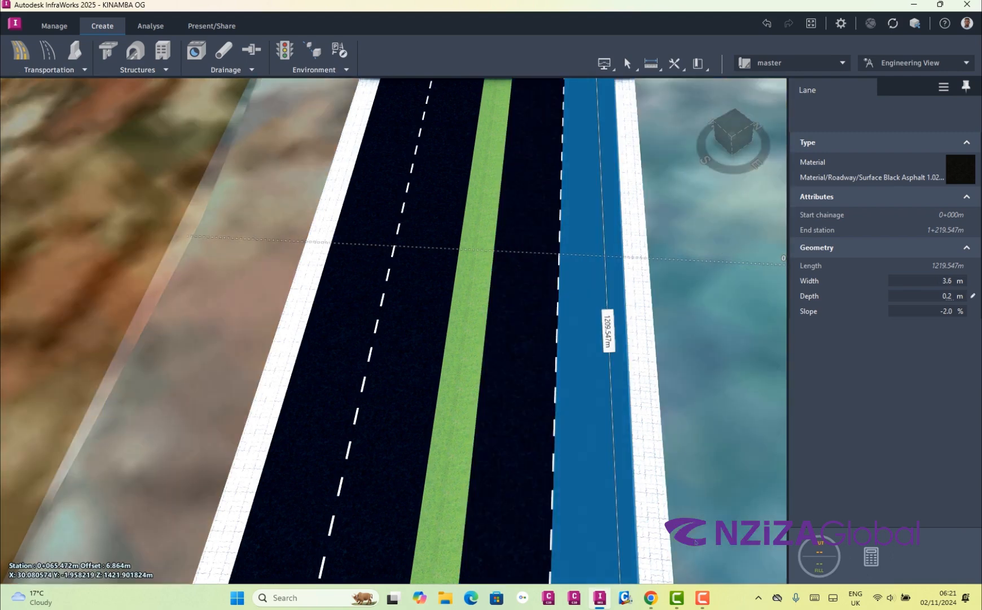
left_click(950, 281)
type("3.75")
key("Return")
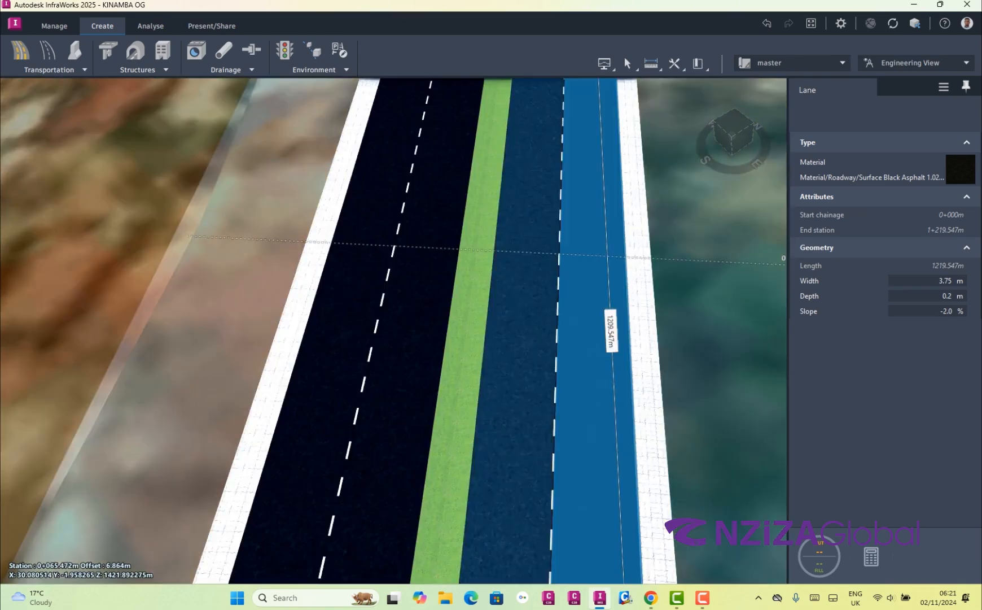
Clear the selection and inspect the widened lanes, median and paved shoulders from several near and far perspective views
left_click_drag(496, 406, 497, 361)
left_click_drag(604, 333, 548, 315)
key("Escape")
scroll(695, 542, "up", 5)
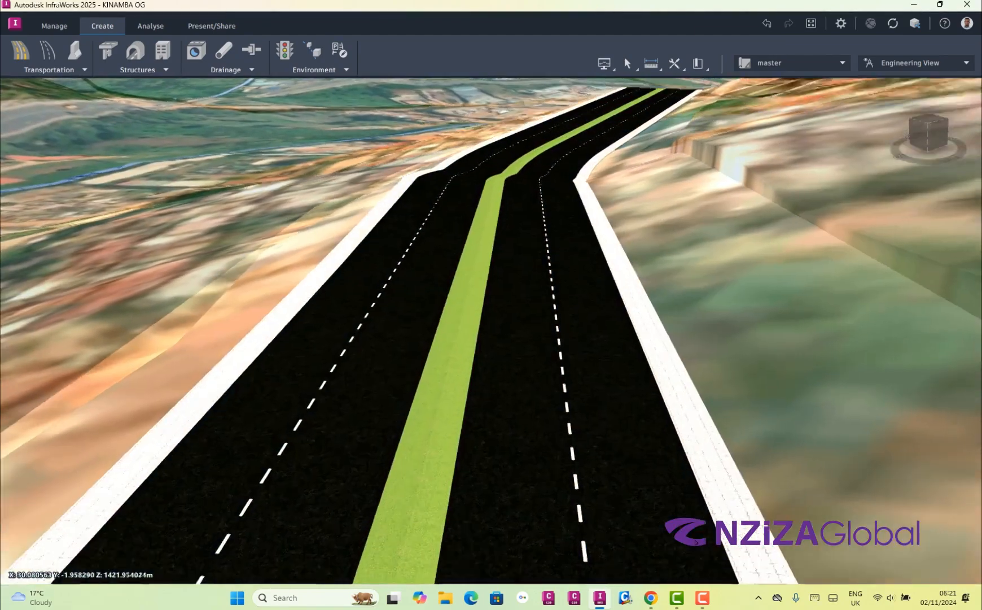
scroll(696, 541, "down", 6)
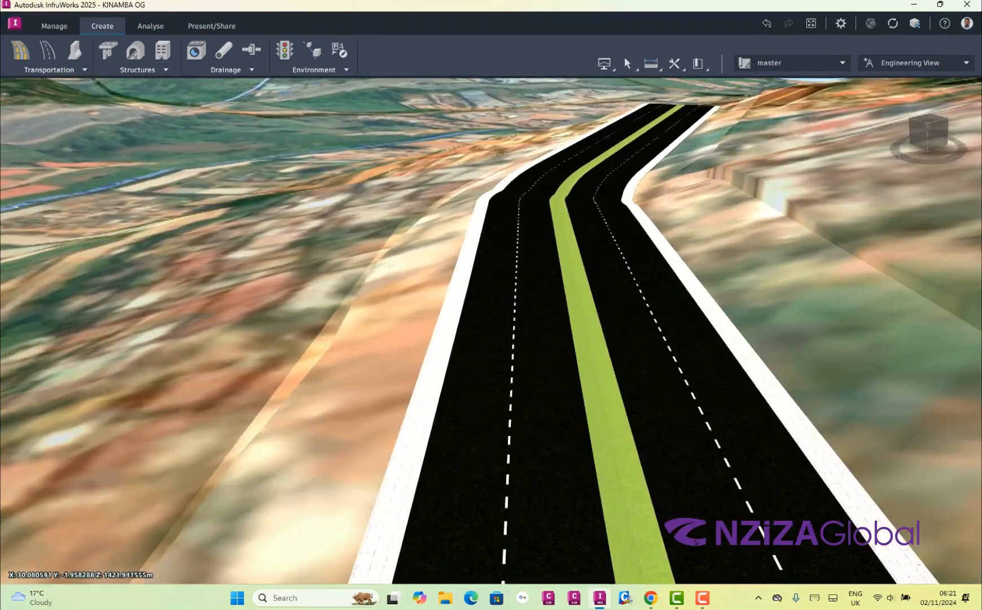
left_click_drag(584, 333, 514, 336)
left_click_drag(695, 542, 745, 592)
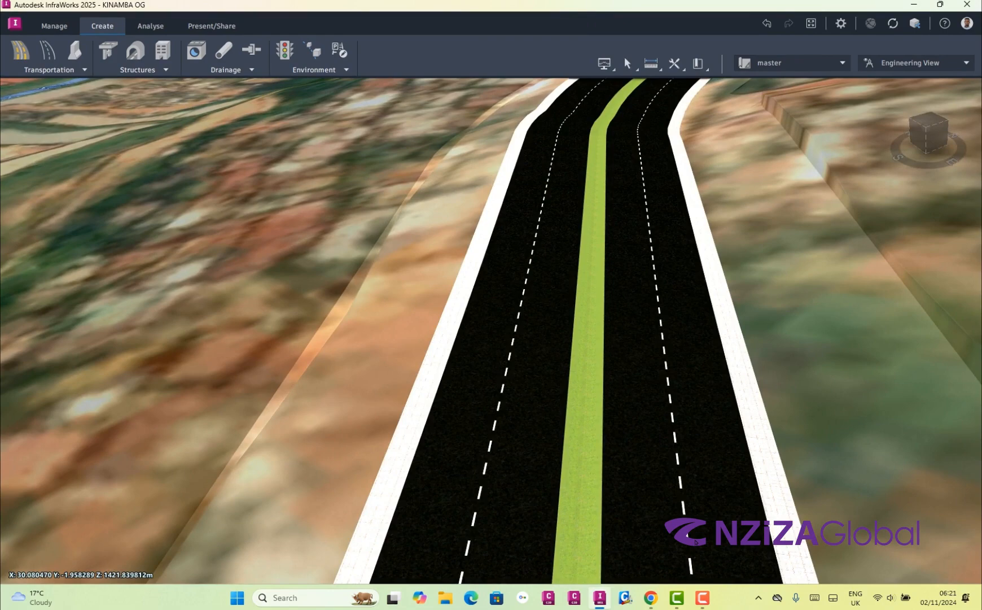
scroll(696, 542, "up", 5)
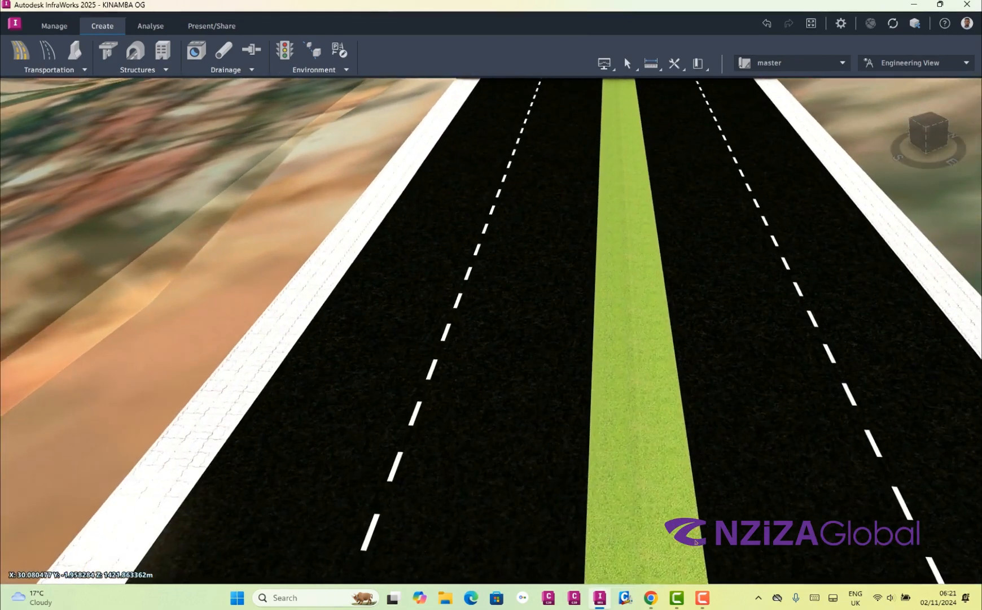
scroll(696, 541, "down", 5)
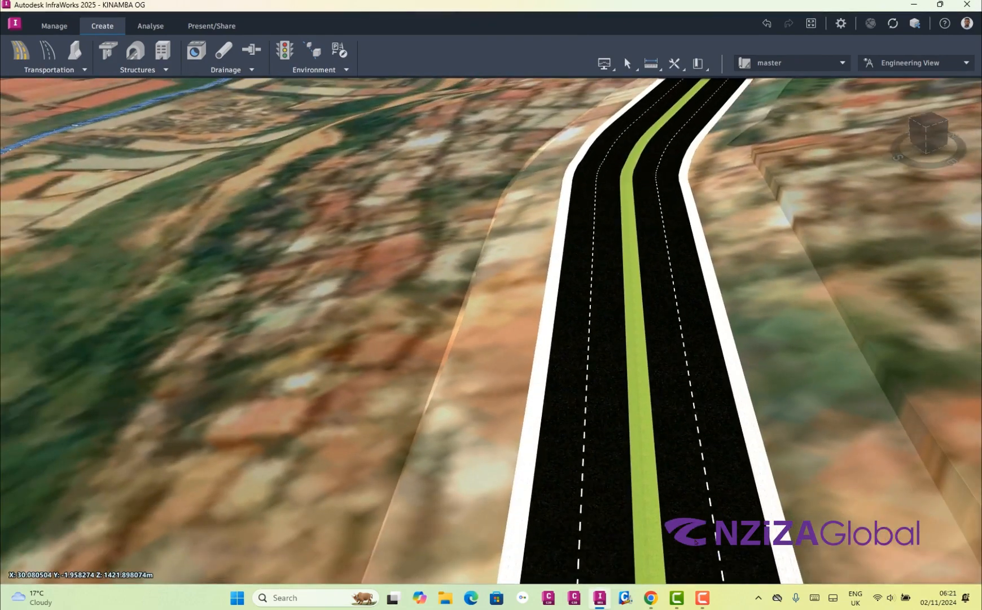
scroll(695, 542, "up", 6)
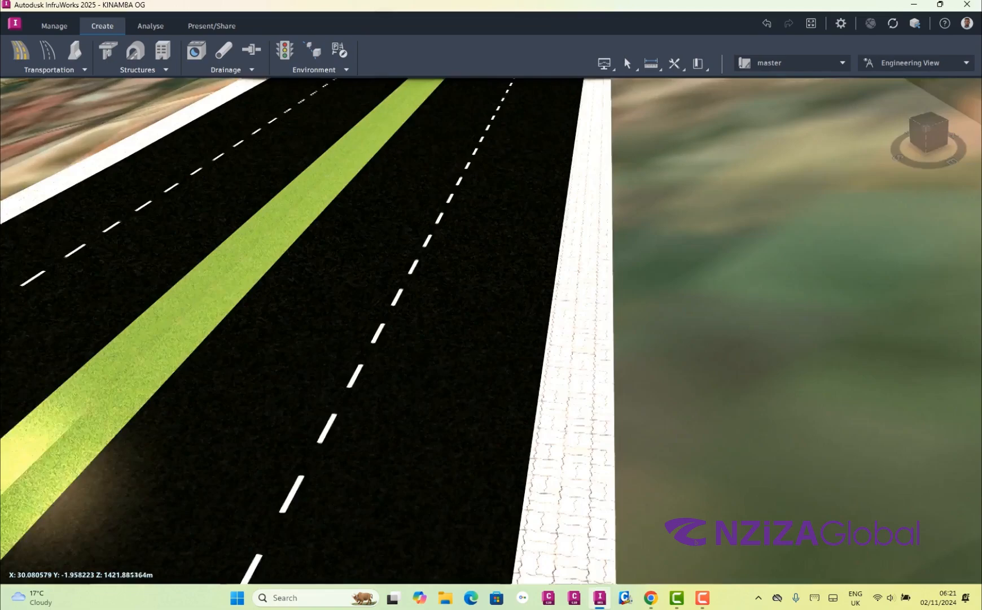
left_click_drag(491, 333, 517, 334)
scroll(695, 540, "down", 10)
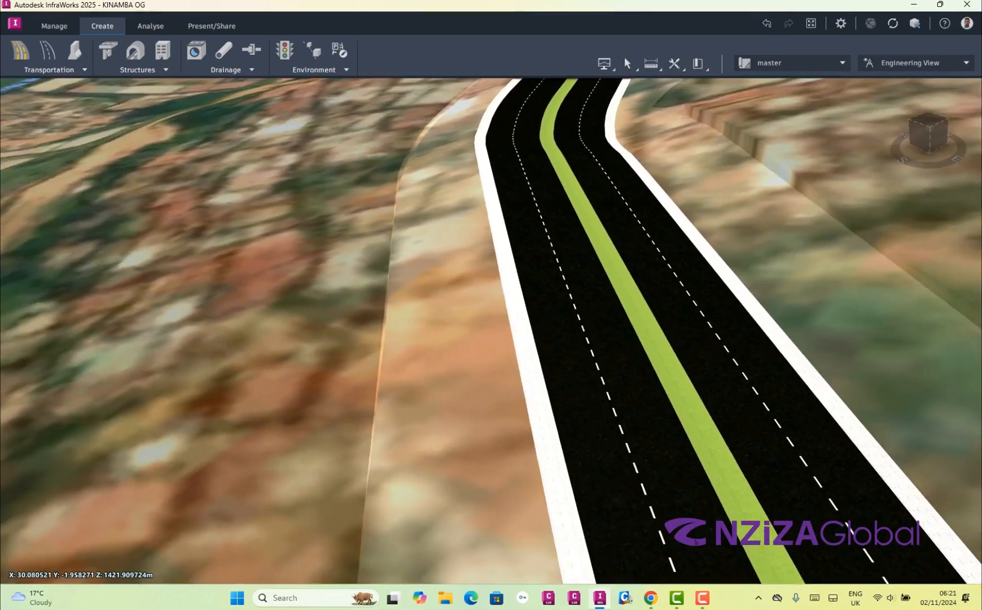
scroll(696, 542, "down", 6)
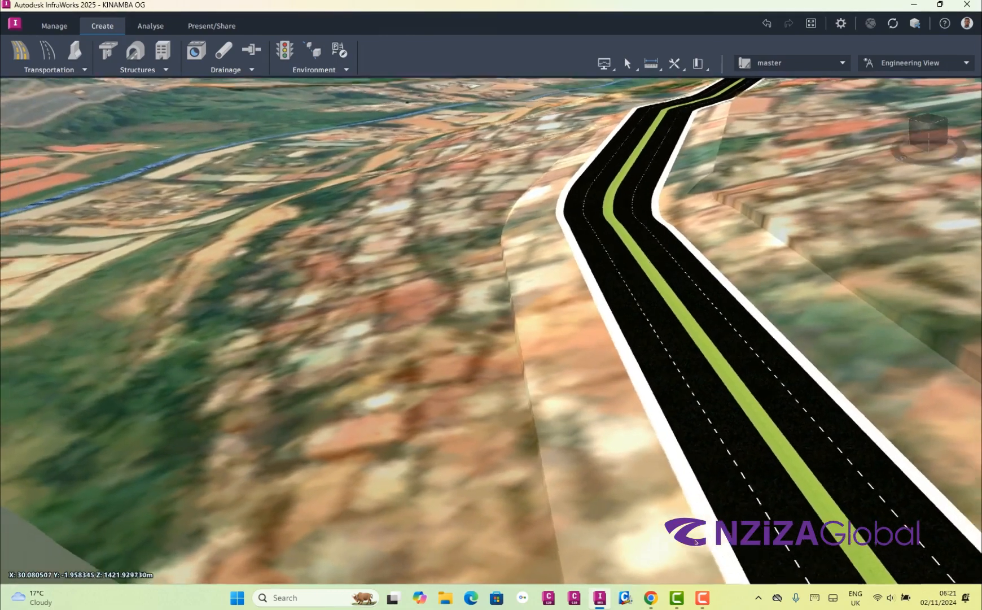
scroll(696, 541, "down", 6)
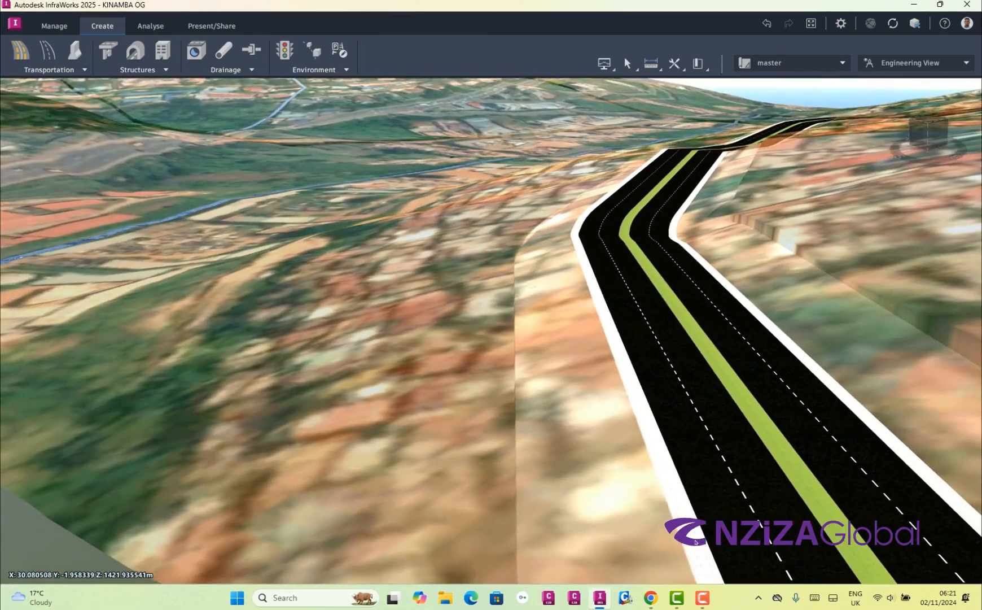
Select the slope grading strip on the valley side of the road and set its fill material to Tall Grass from Material/Land Cover
left_click(696, 541)
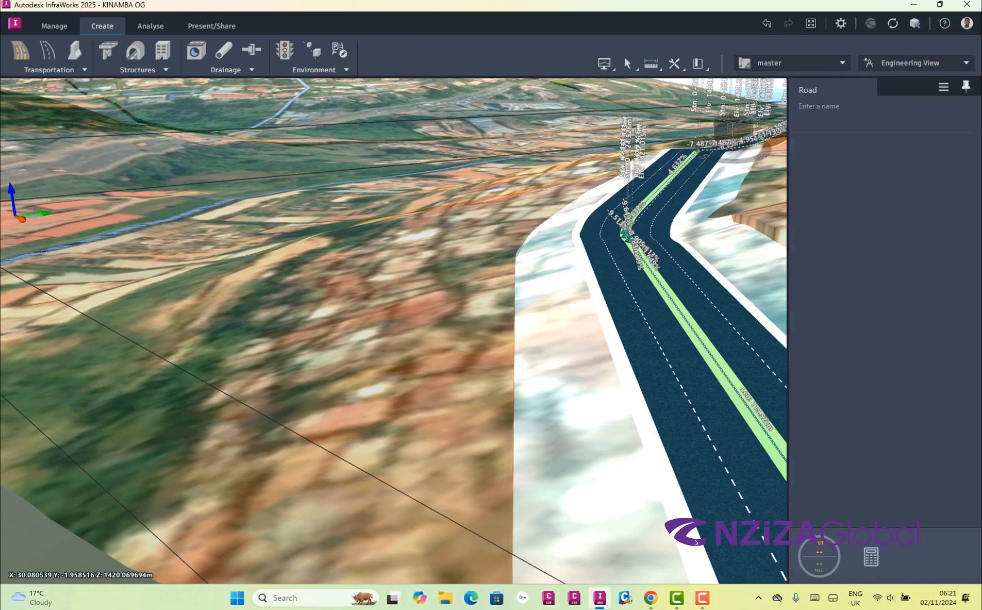
left_click(696, 540)
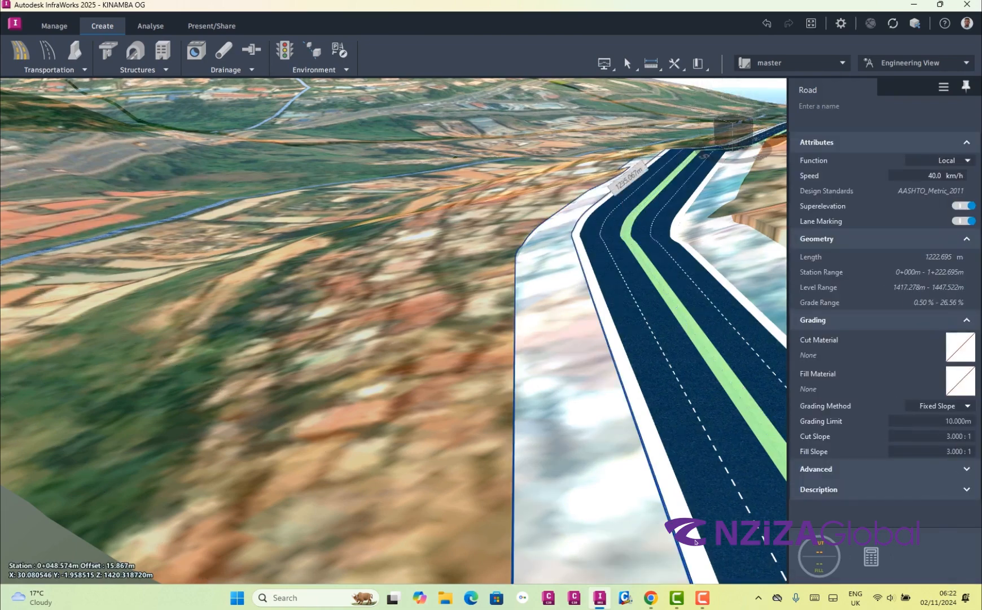
left_click_drag(695, 542, 696, 542)
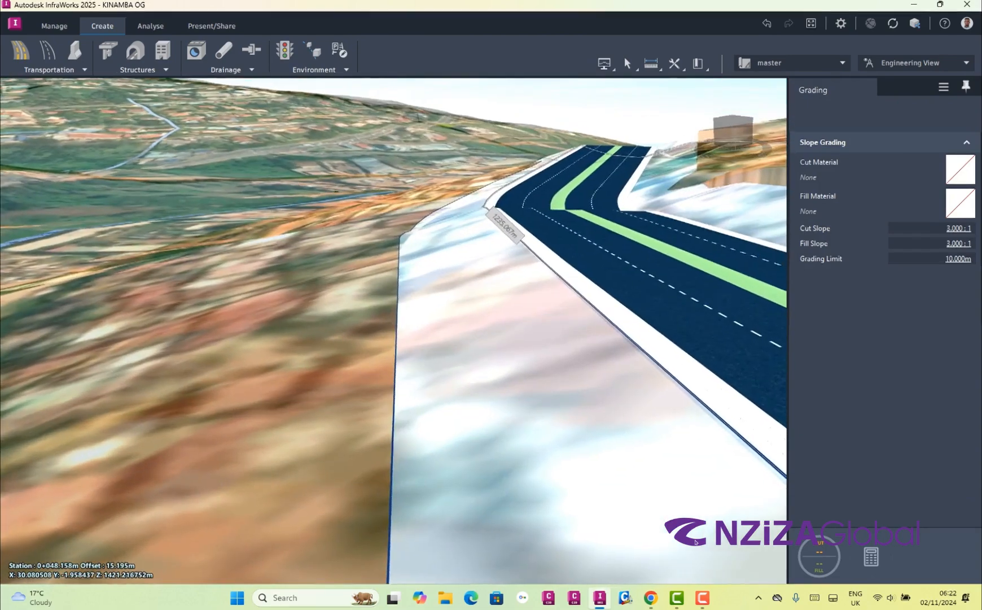
left_click(960, 203)
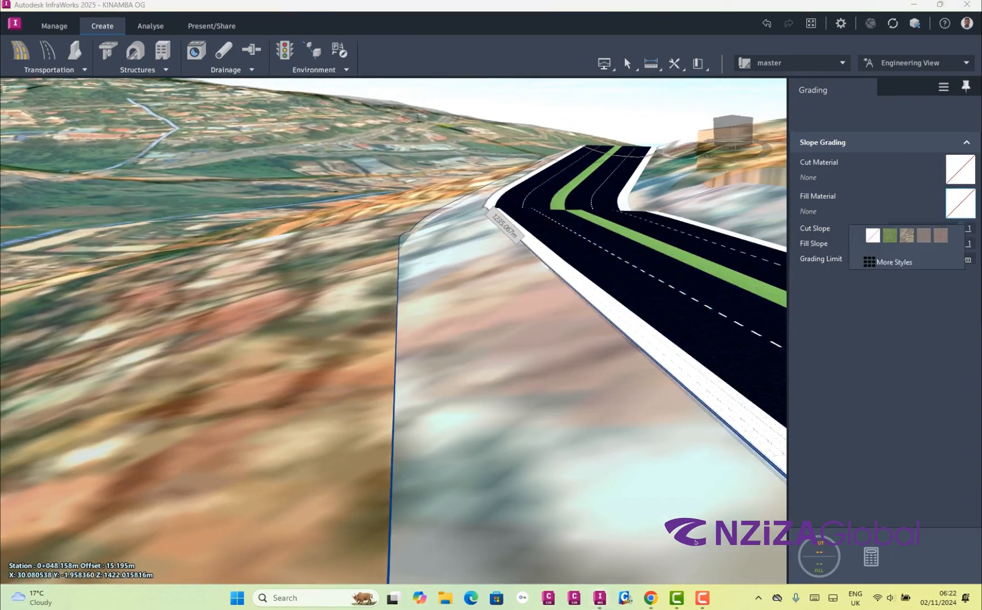
left_click(895, 262)
left_click(650, 171)
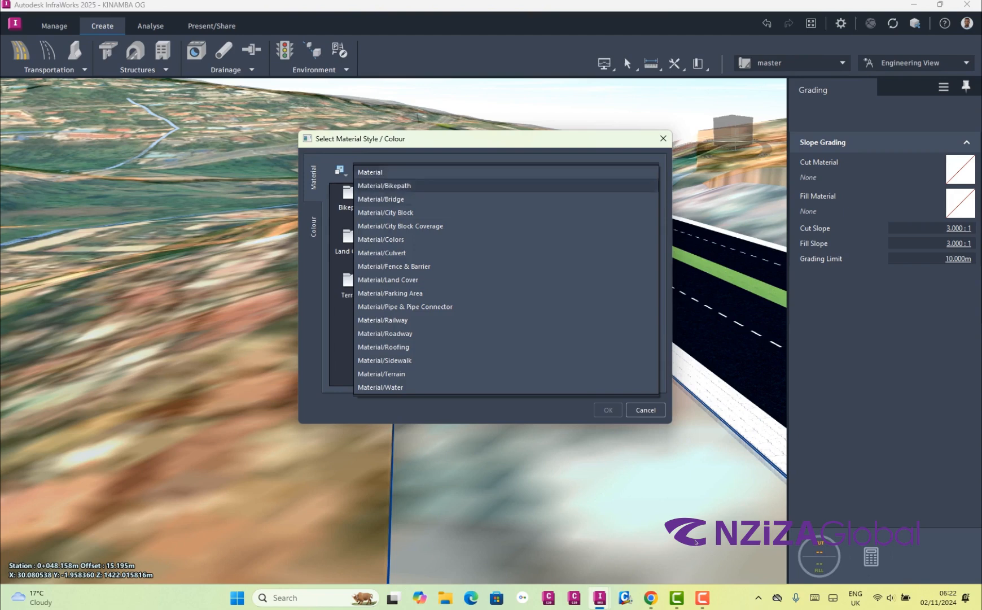
left_click(520, 279)
left_click(526, 286)
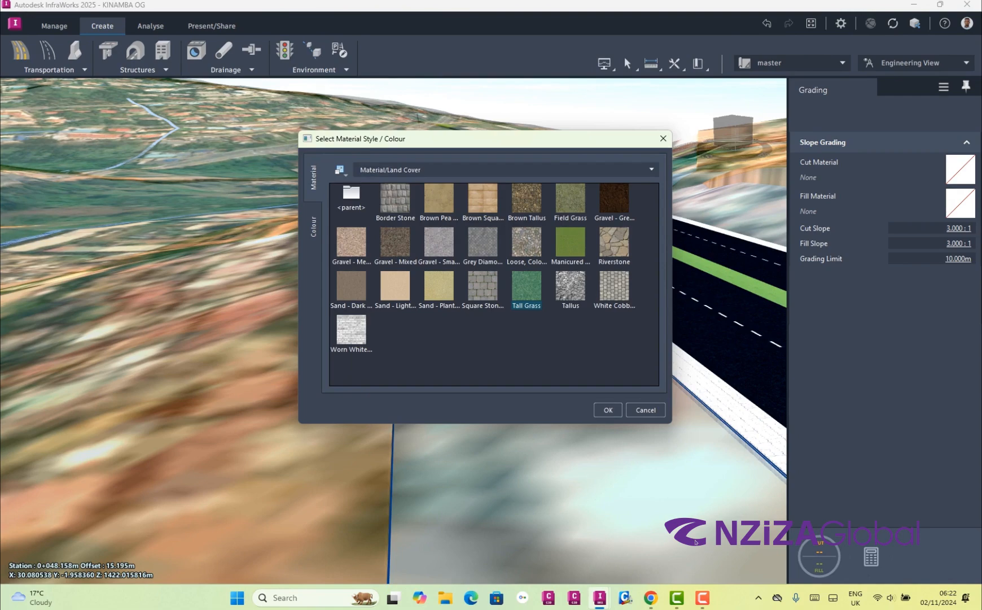
key("Return")
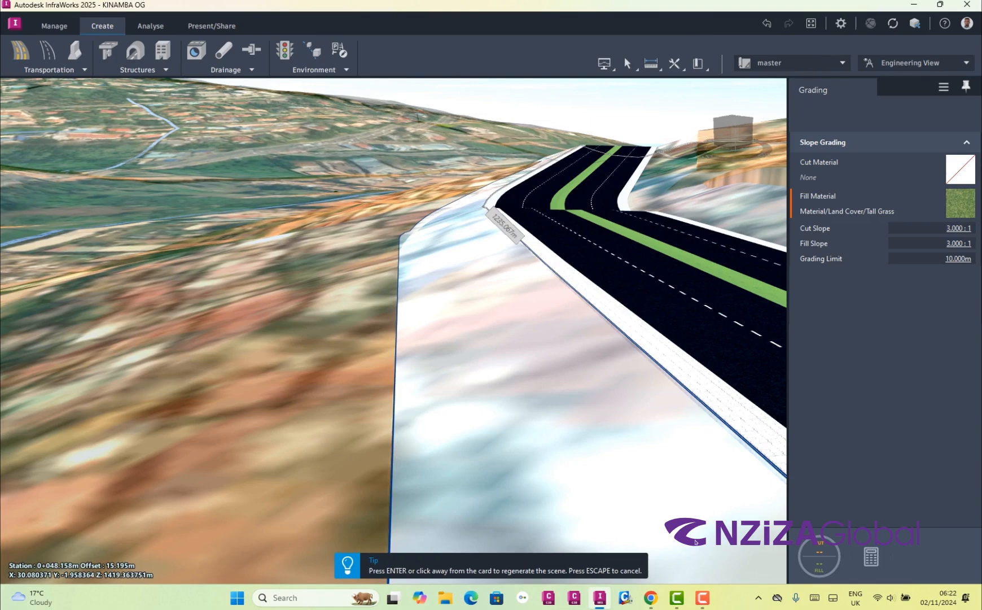
Regenerate the scene to apply the Tall Grass fill to the valley-side slope grading strip
key("Return")
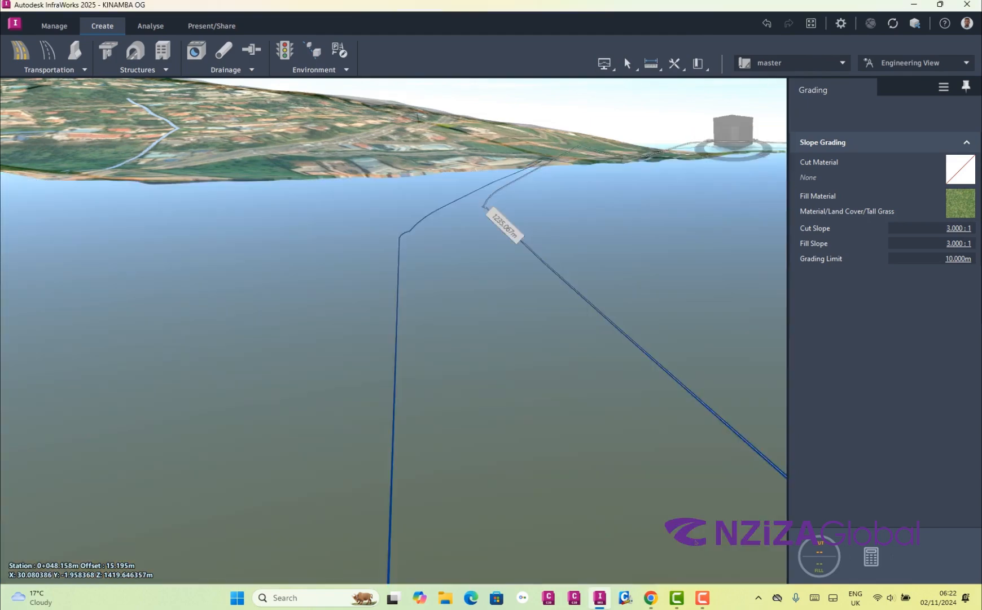
scroll(695, 541, "up", 6)
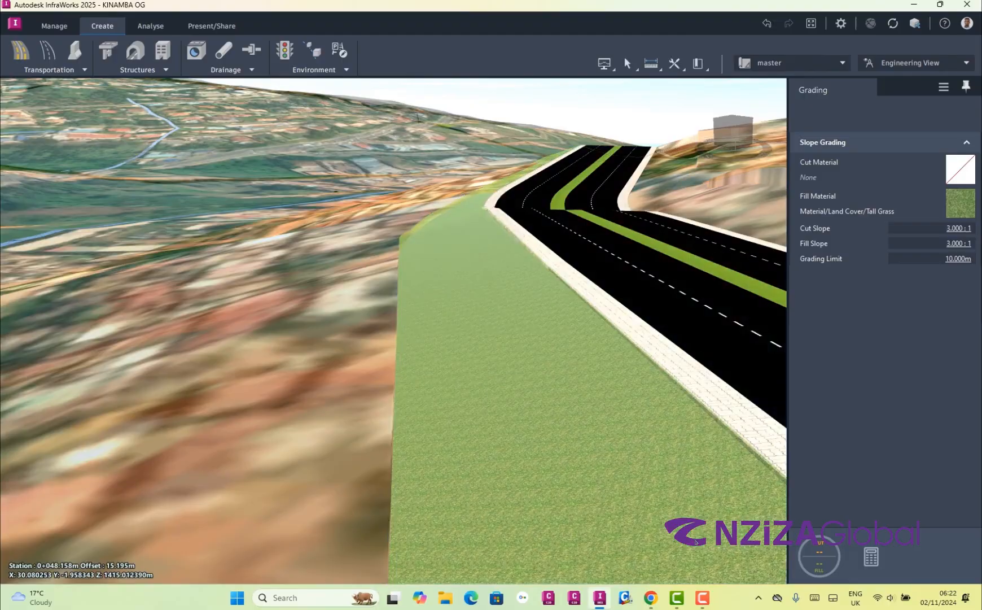
scroll(695, 541, "up", 4)
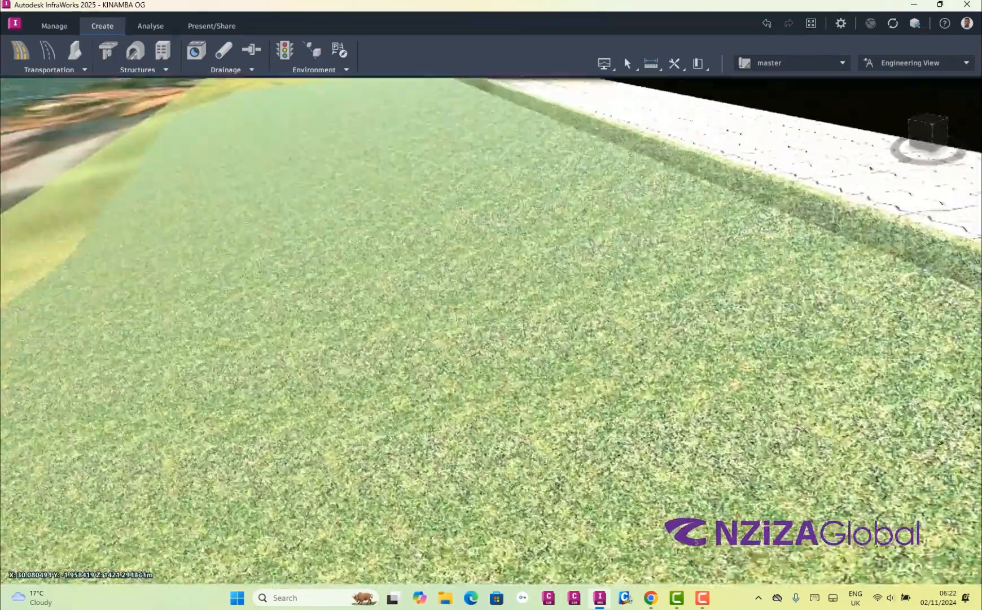
Examine the grass-covered valley-side slope, the paved shoulder and the adjoining lanes from close-up and overhead viewpoints
scroll(696, 541, "up", 3)
scroll(491, 330, "down", 3)
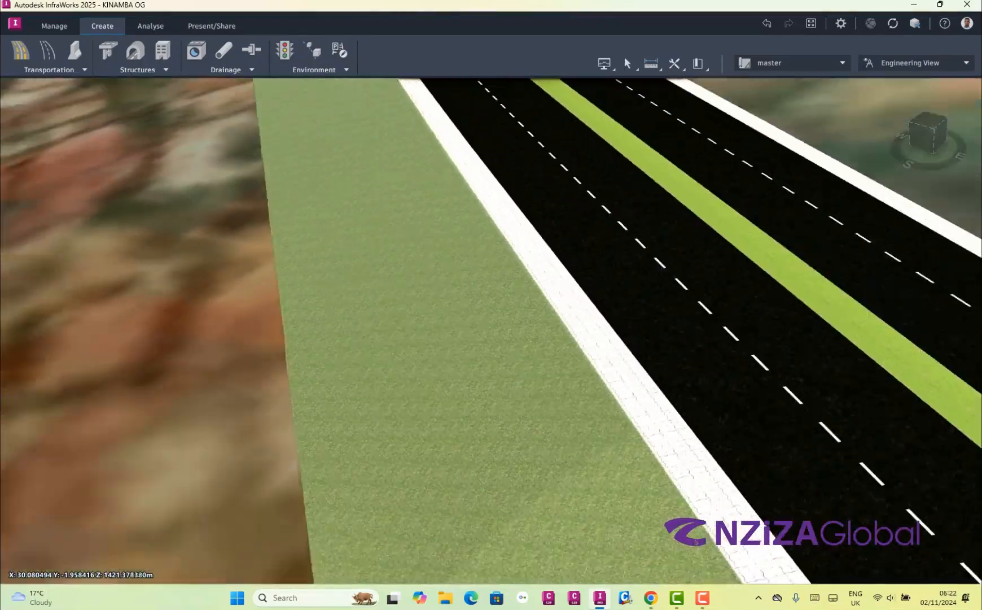
left_click_drag(508, 396, 477, 271)
scroll(695, 540, "up", 3)
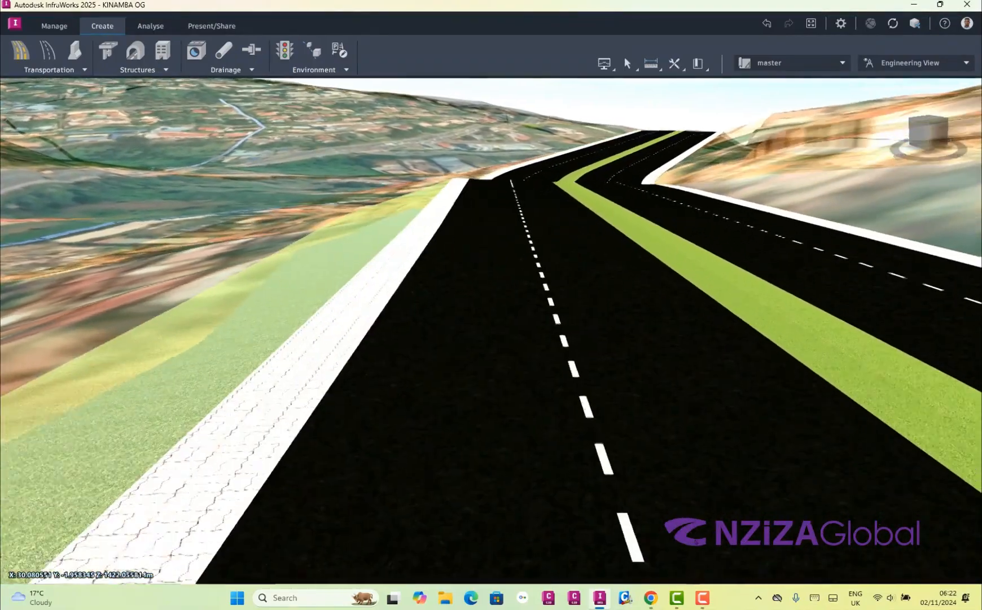
scroll(695, 540, "up", 3)
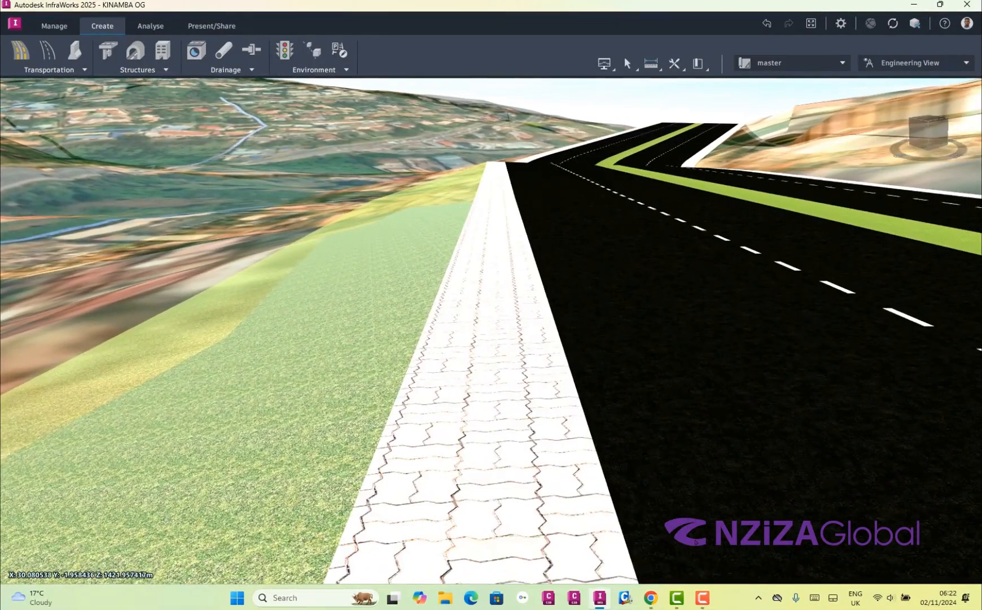
key("Left")
key("Left")
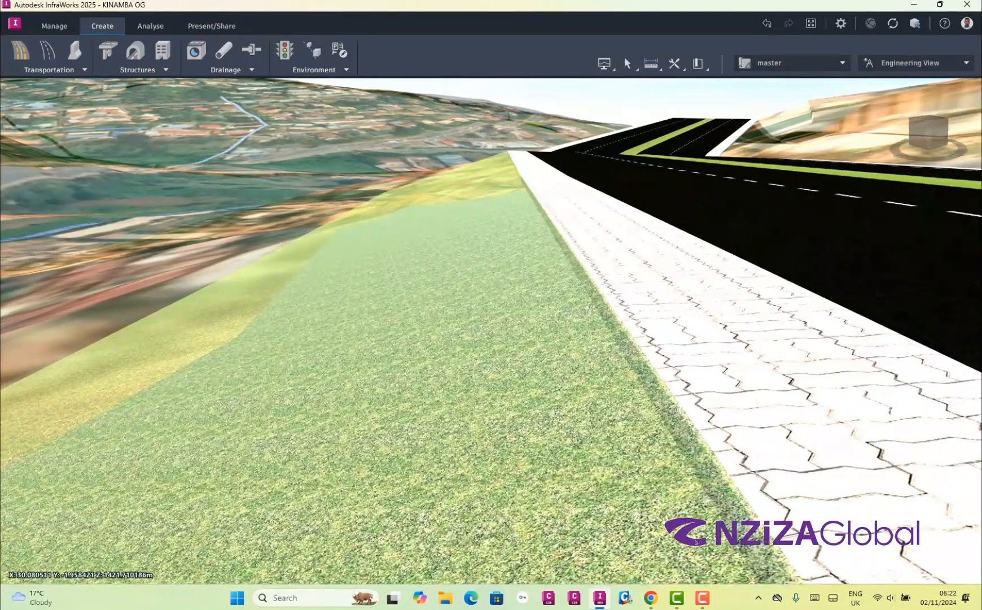
key("Right")
key("Right")
key("Right")
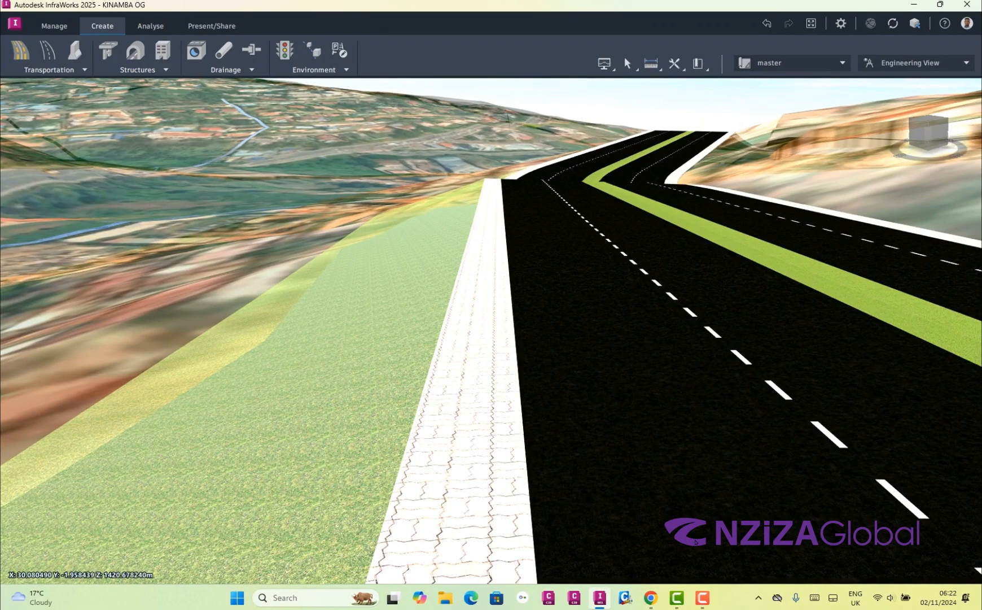
key("Left")
key("Left")
key("Left")
key("Left")
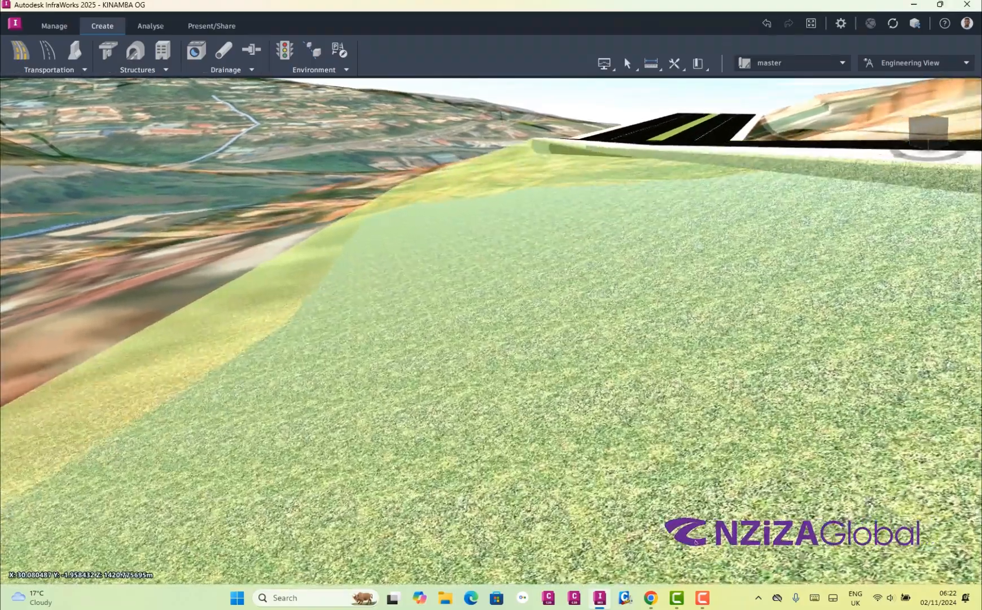
left_click_drag(696, 542, 688, 583)
scroll(688, 583, "down", 5)
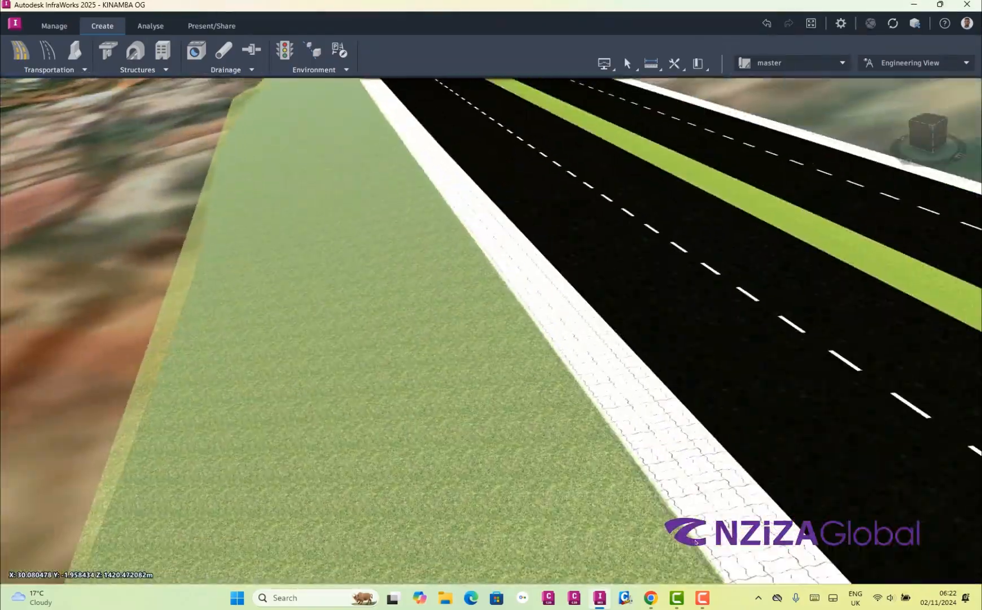
Select the slope grading strip on the hill side of the road and apply Riverstone from Material/Land Cover as its cut material
scroll(696, 542, "down", 3)
scroll(696, 542, "up", 6)
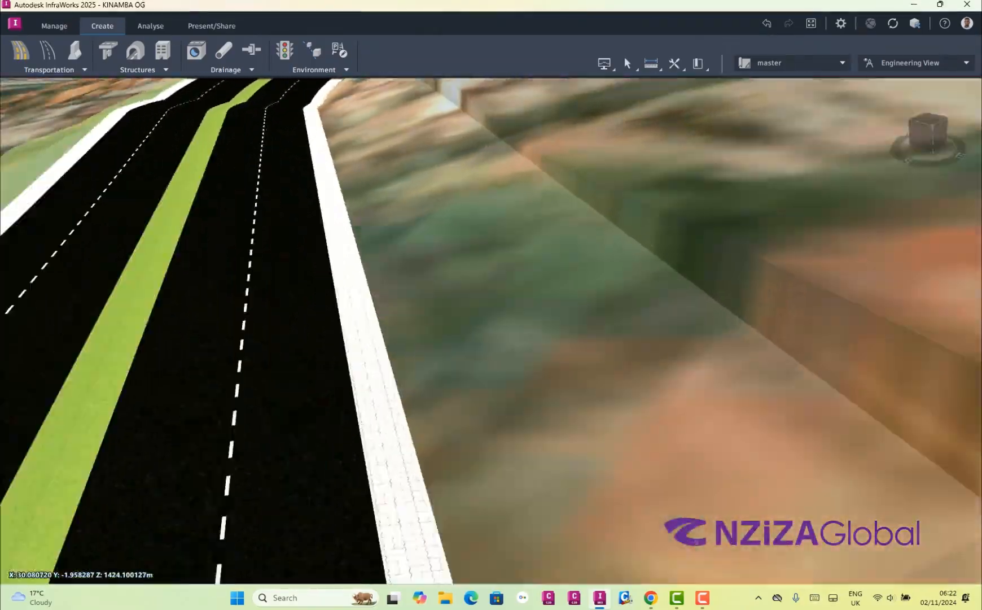
left_click(695, 540)
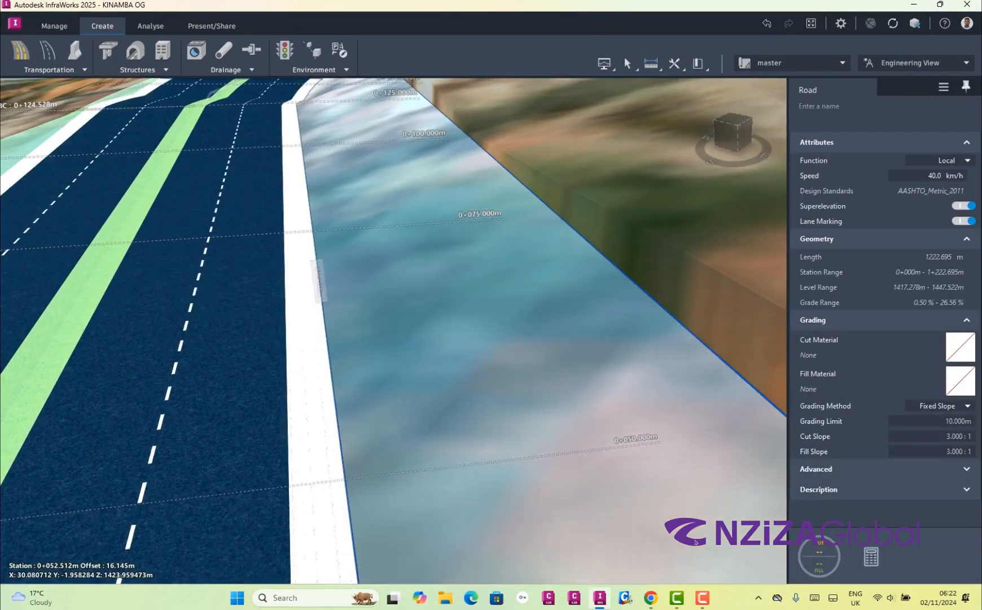
left_click(695, 541)
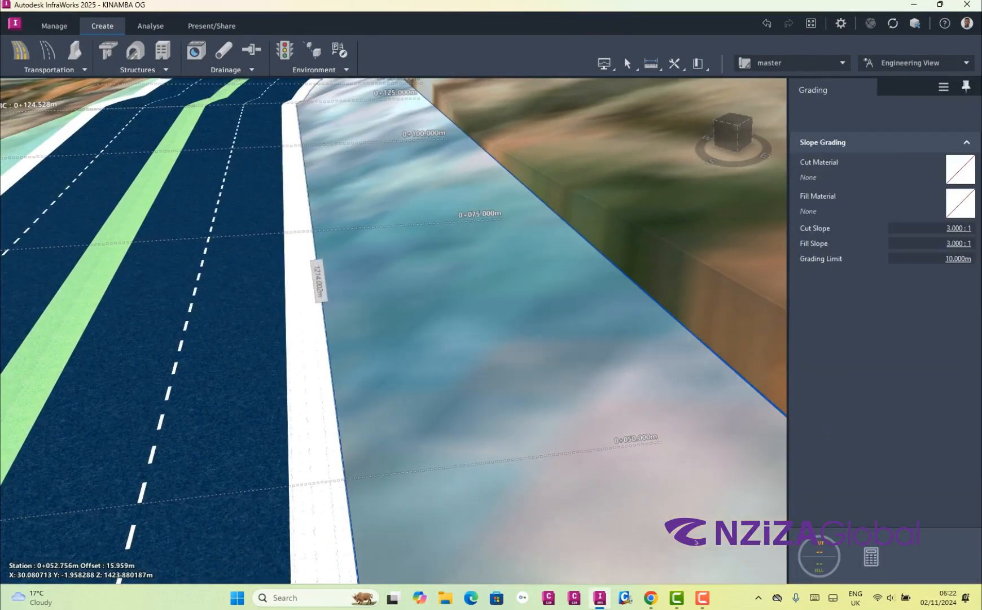
scroll(696, 540, "up", 4)
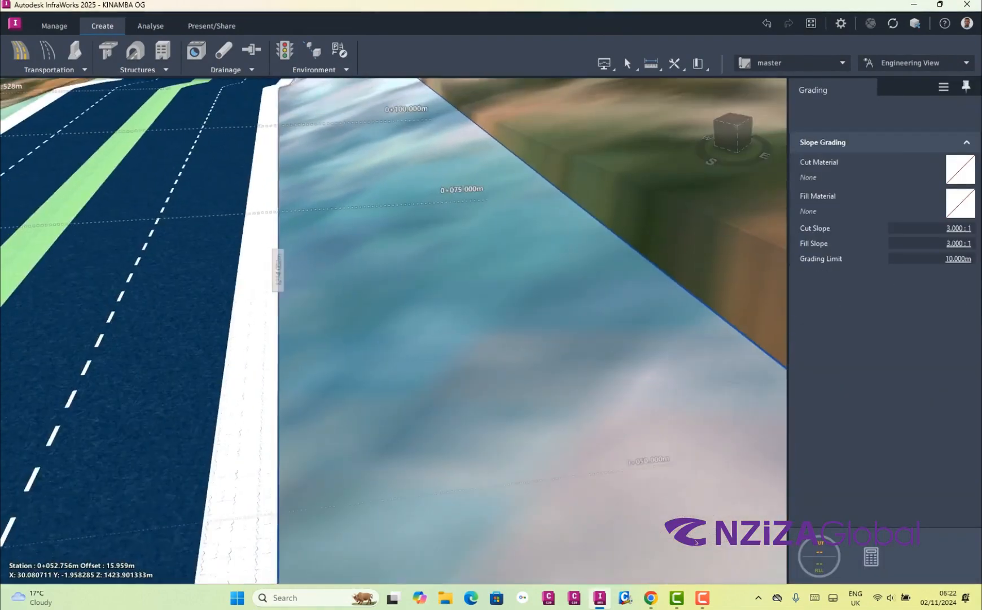
scroll(696, 541, "down", 1)
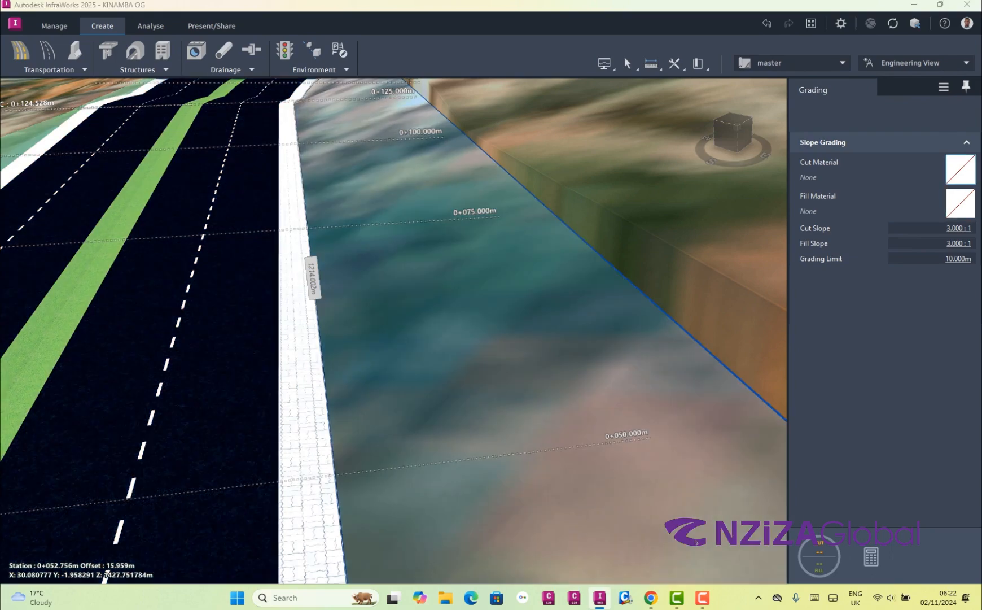
left_click(960, 169)
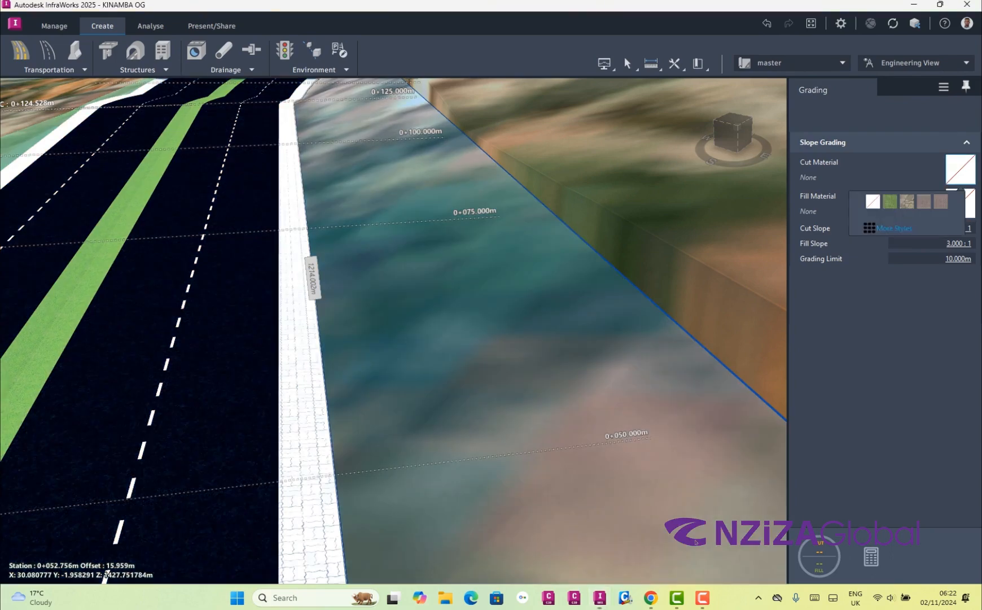
left_click(888, 228)
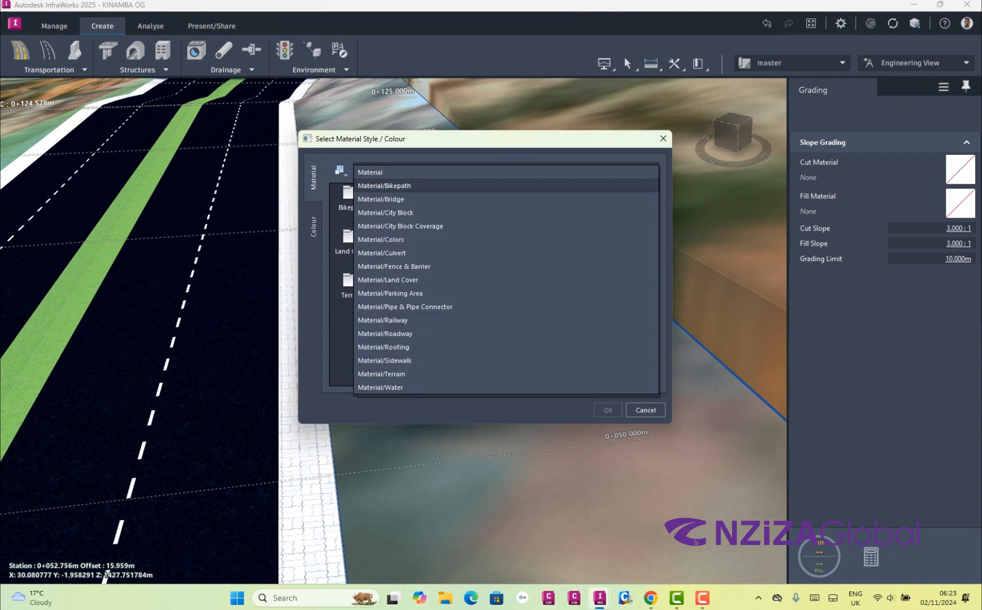
left_click(621, 279)
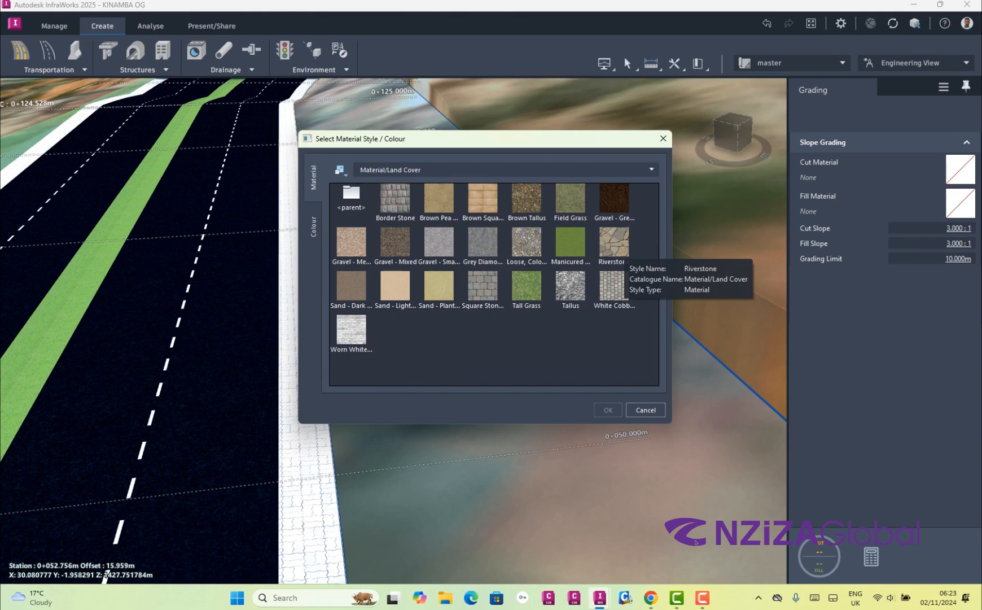
left_click(614, 242)
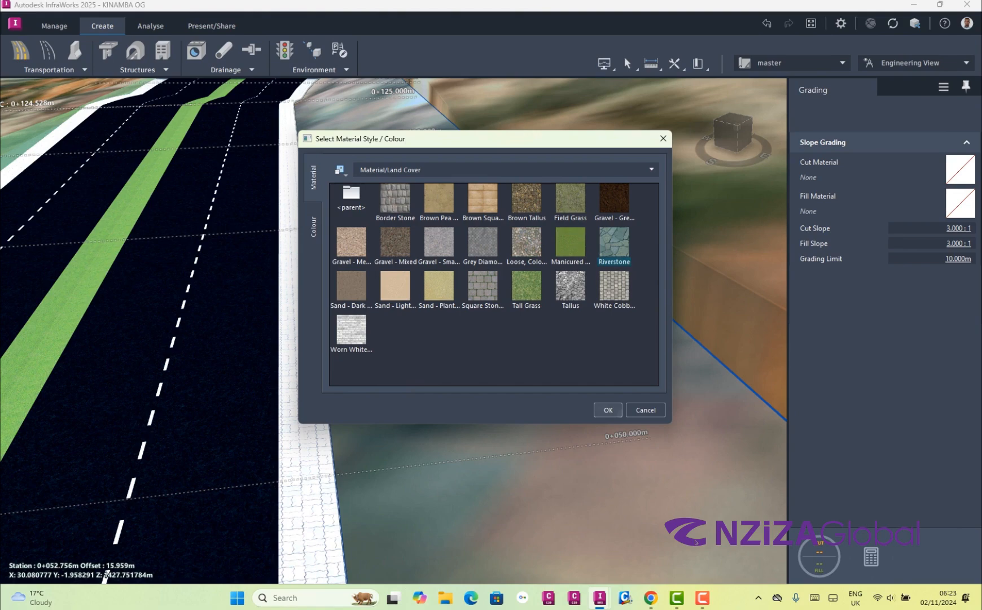
left_click(608, 410)
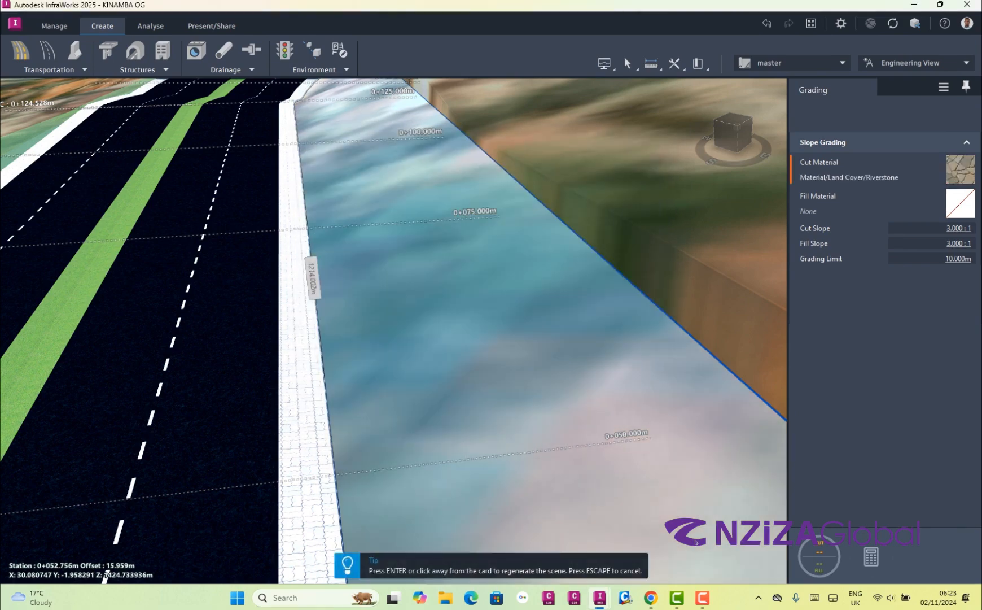
key("Return")
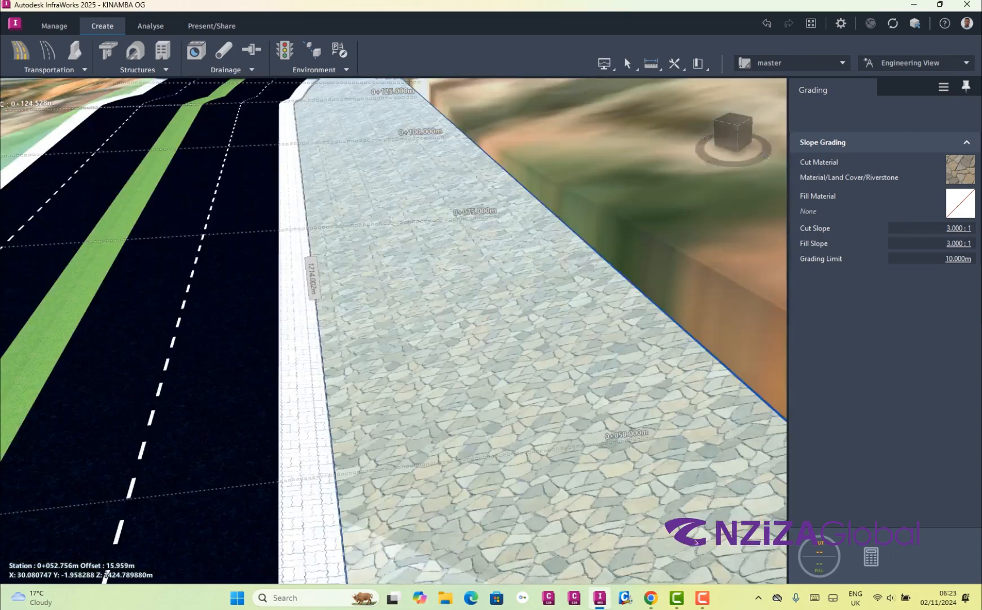
Inspect the Riverstone cut slope up close and the whole road cross-section from several low and high perspective views
scroll(696, 542, "up", 10)
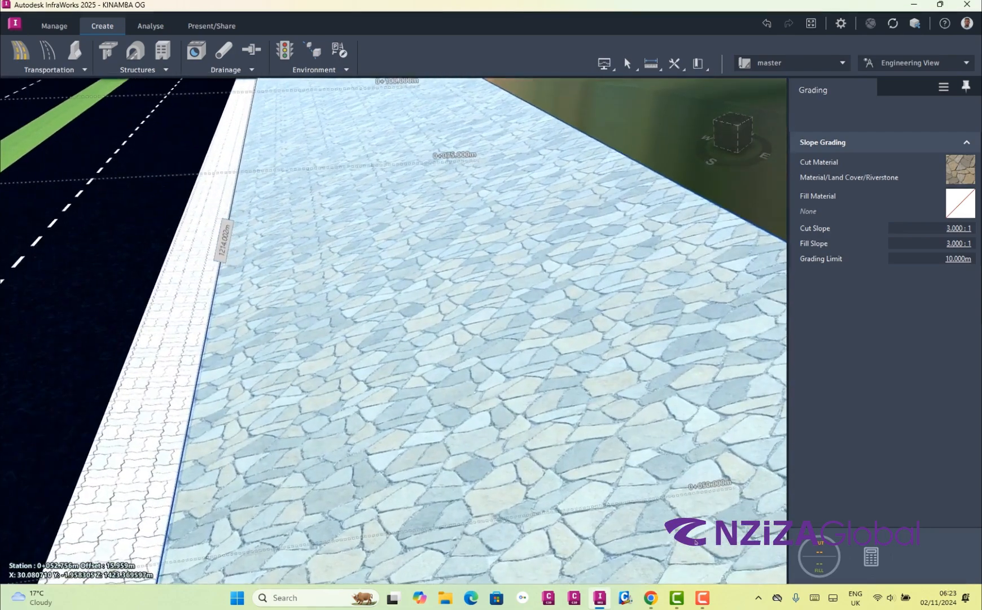
scroll(696, 542, "up", 5)
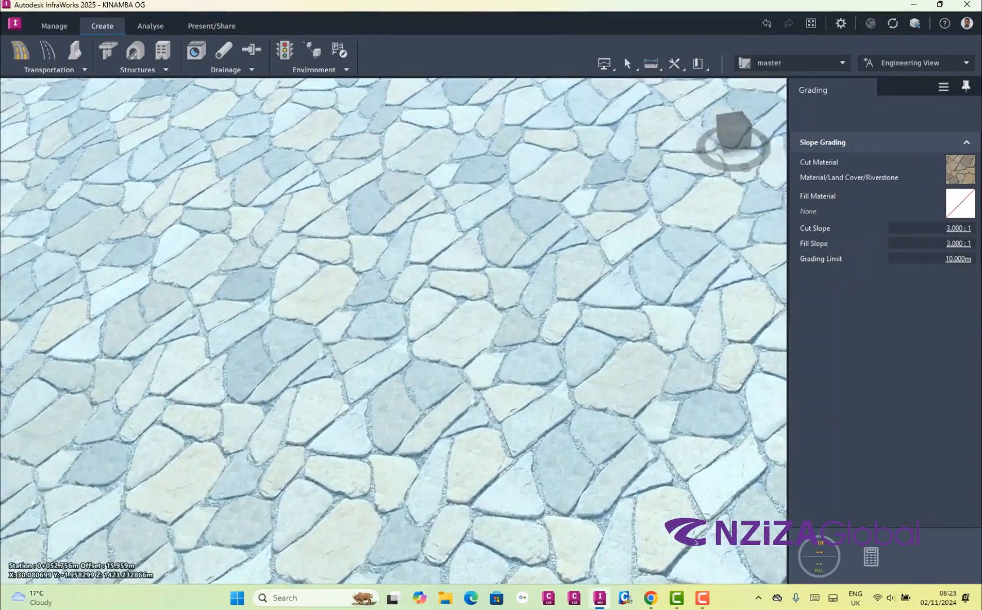
scroll(696, 541, "down", 5)
scroll(696, 542, "up", 6)
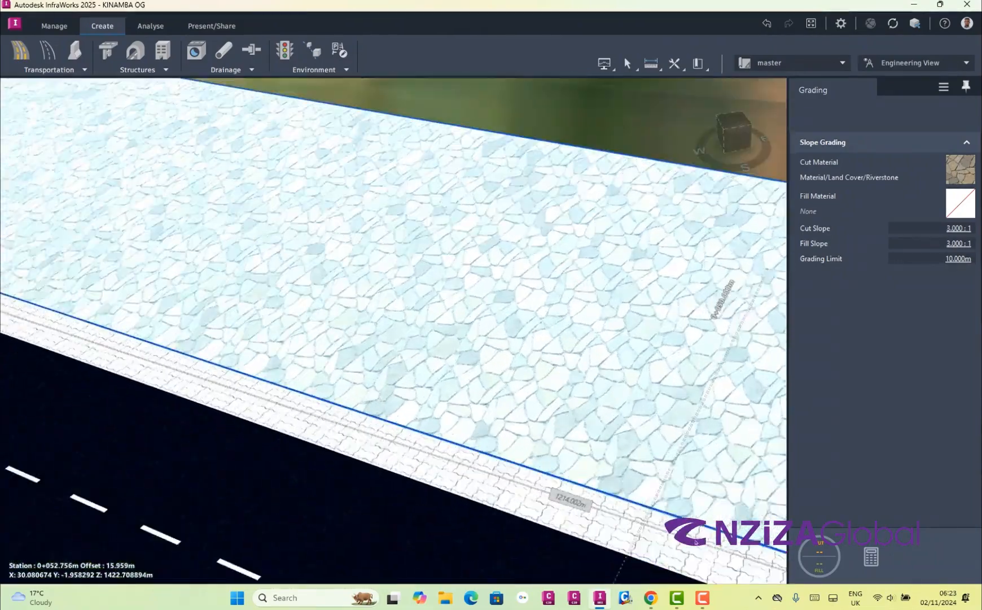
scroll(696, 542, "down", 8)
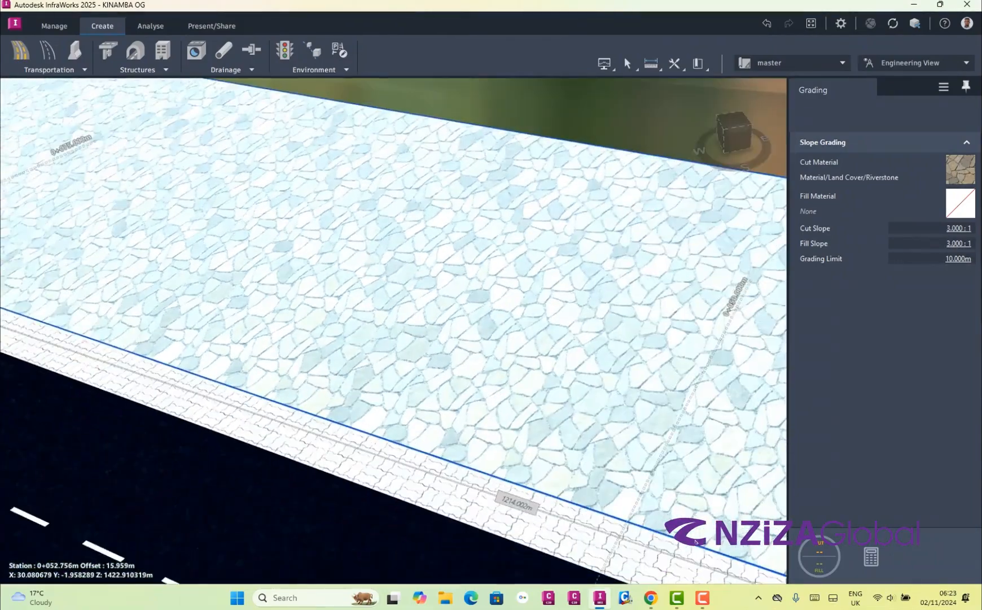
scroll(696, 542, "down", 8)
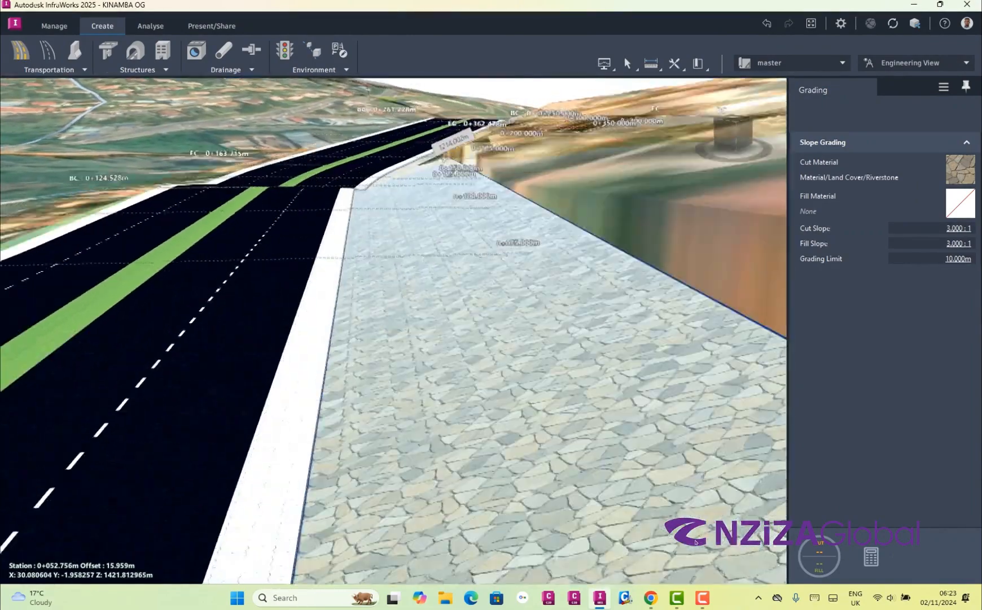
scroll(696, 542, "up", 3)
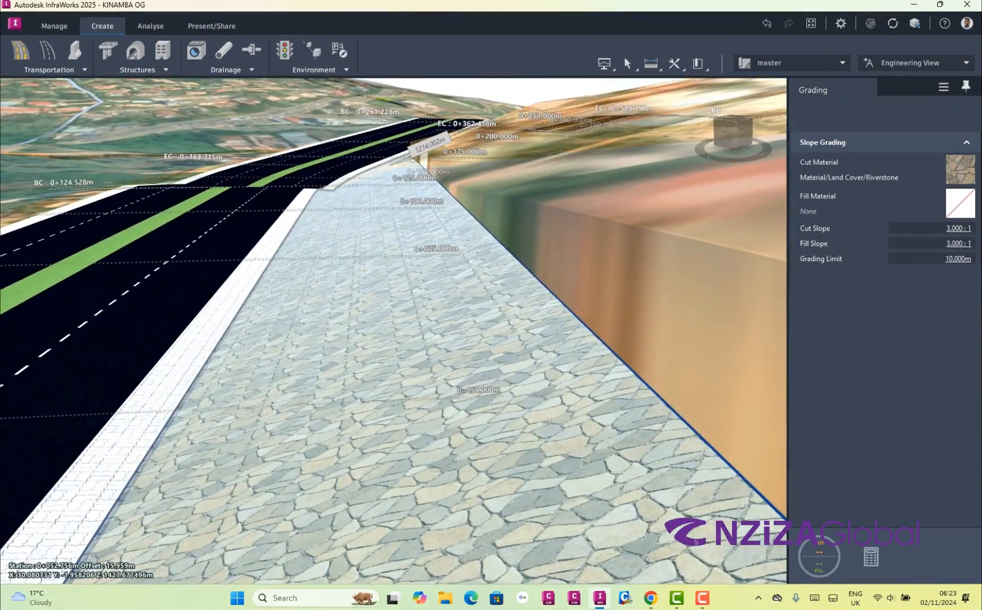
scroll(696, 542, "down", 6)
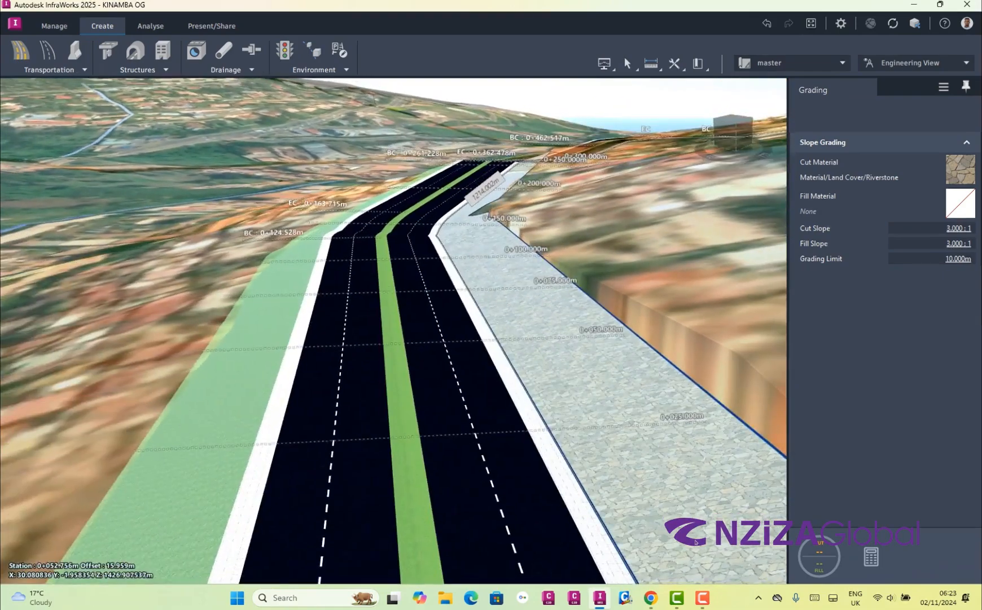
scroll(696, 541, "up", 3)
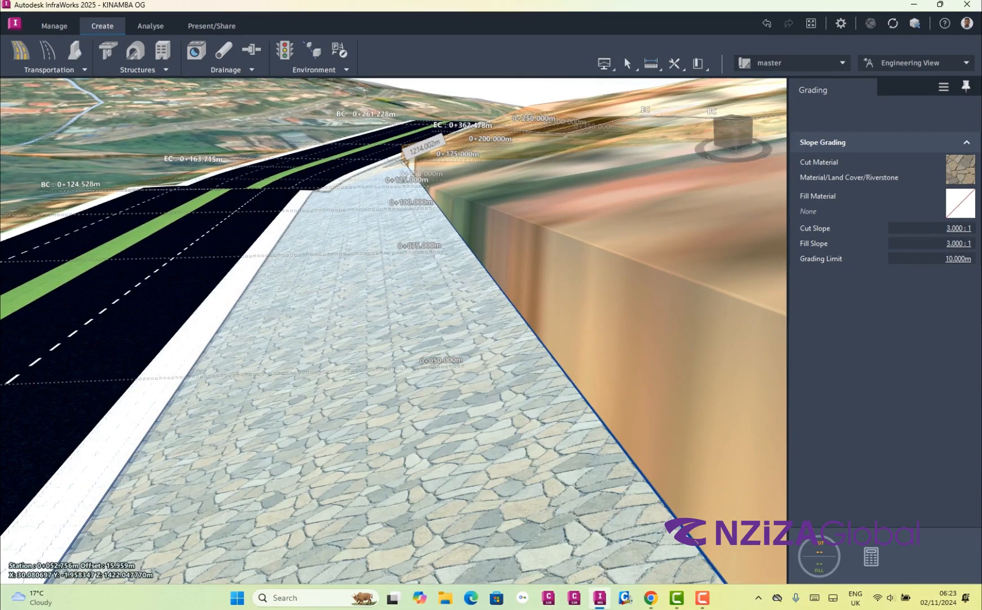
scroll(102, 350, "up", 3)
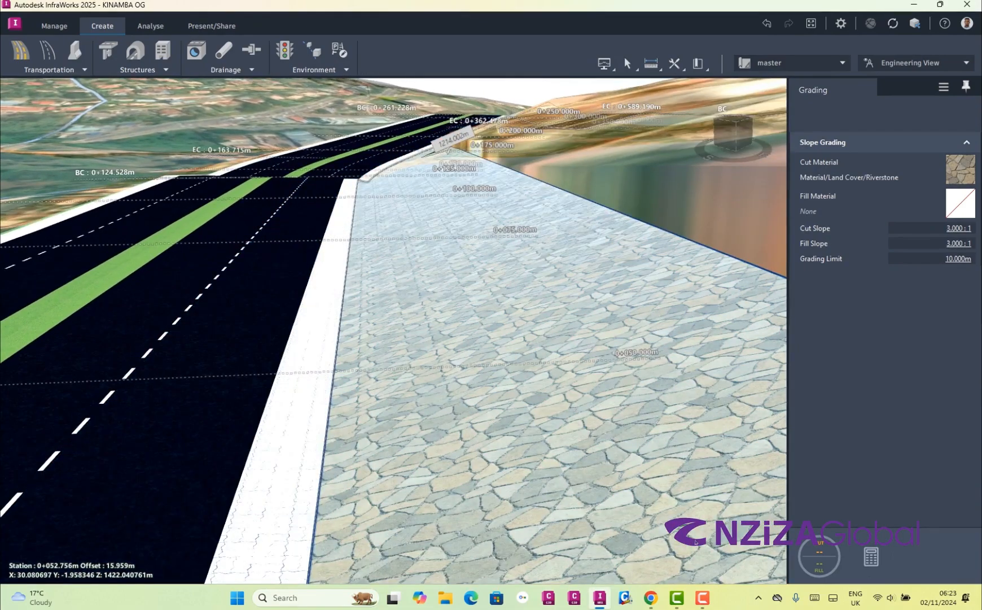
middle_click_drag(338, 370, 407, 363)
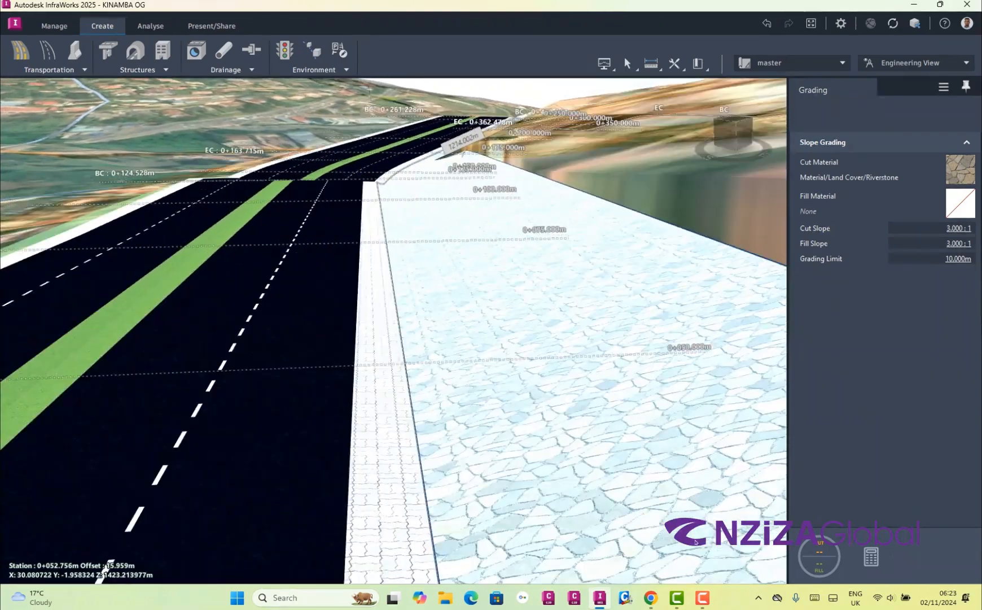
scroll(628, 352, "down", 5)
left_click_drag(389, 350, 395, 443)
scroll(587, 384, "up", 5)
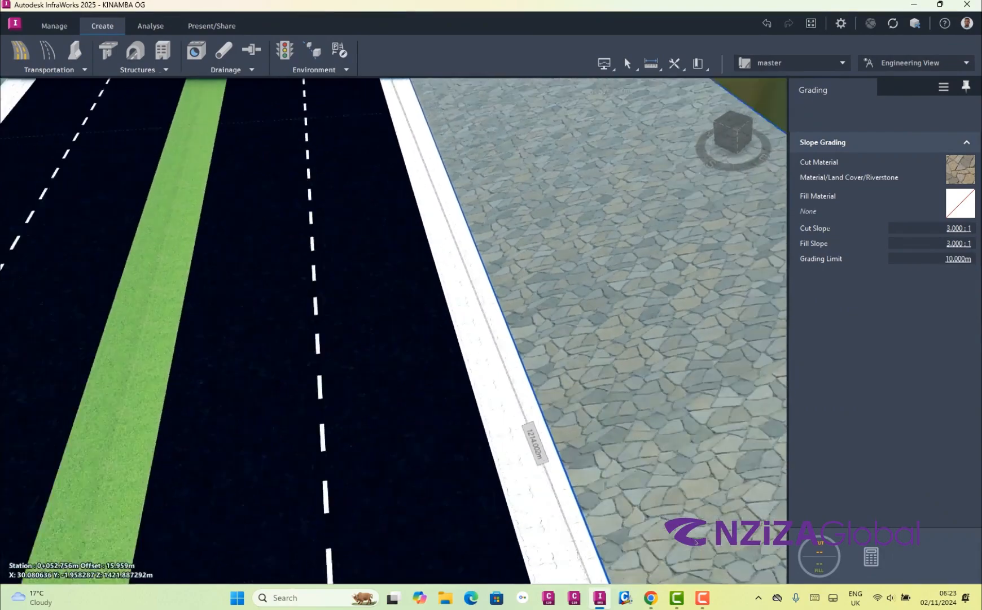
scroll(696, 541, "down", 8)
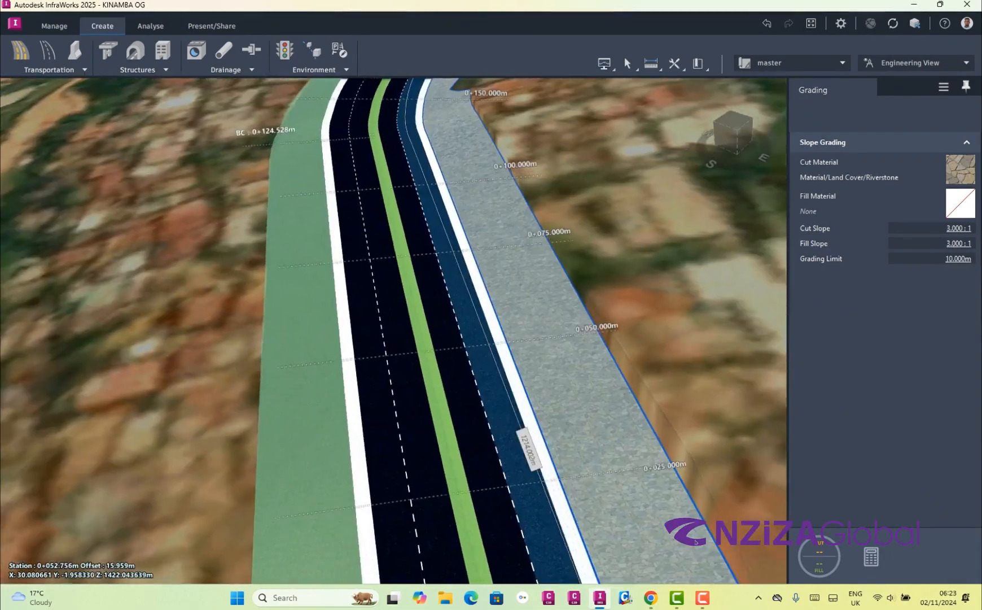
scroll(696, 541, "down", 8)
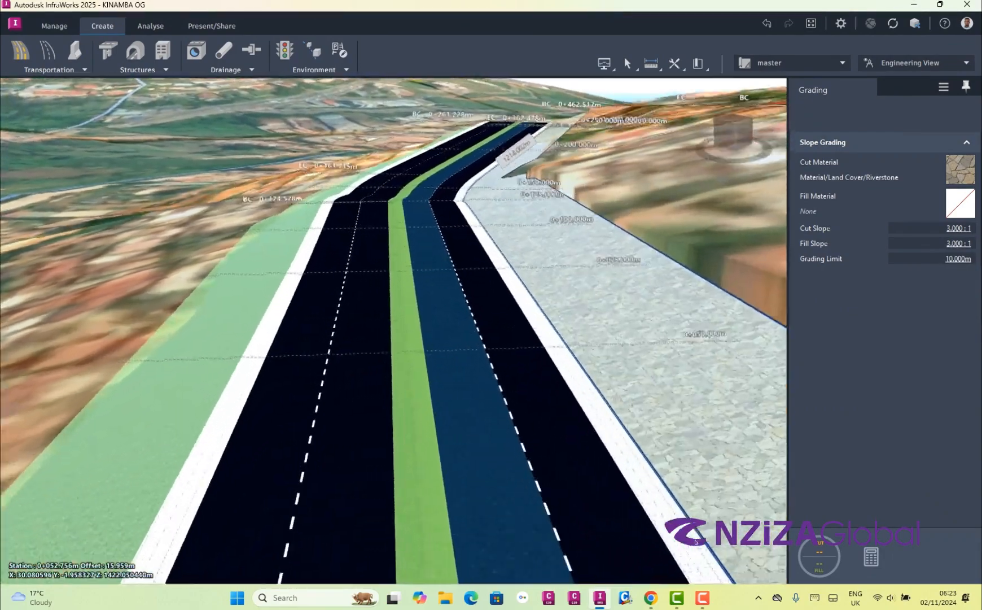
scroll(696, 542, "up", 2)
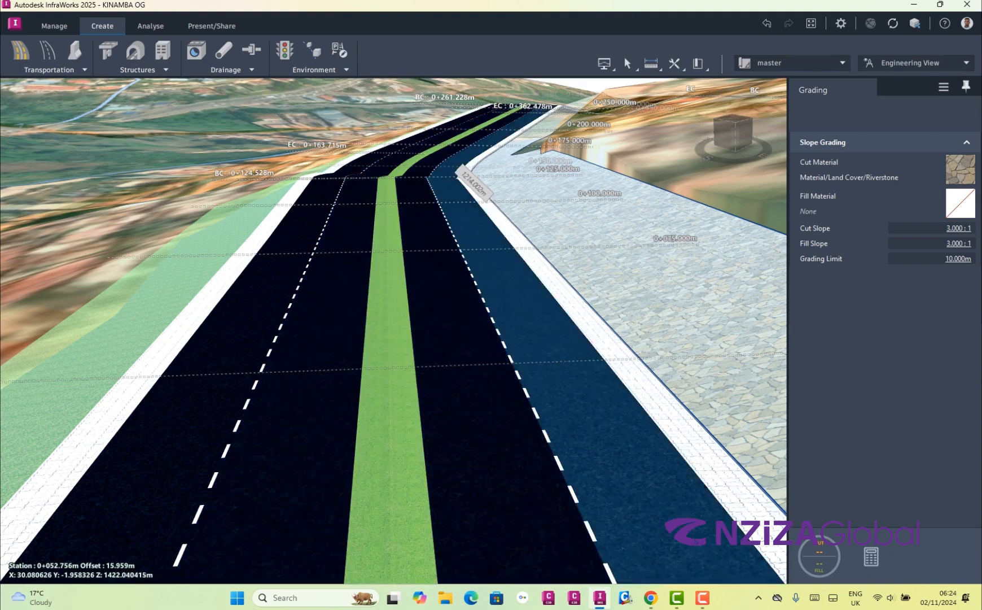
Examine the Riverstone cut slope, the paved shoulder and the divided lanes near the start of the road from close and elevated viewpoints
scroll(696, 540, "up", 3)
scroll(696, 541, "down", 5)
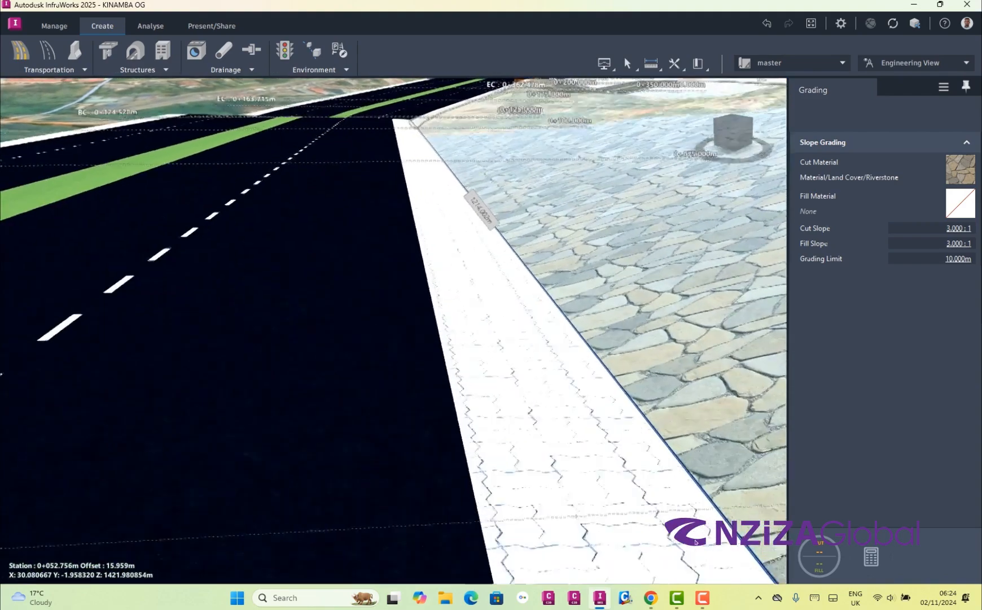
scroll(696, 542, "down", 5)
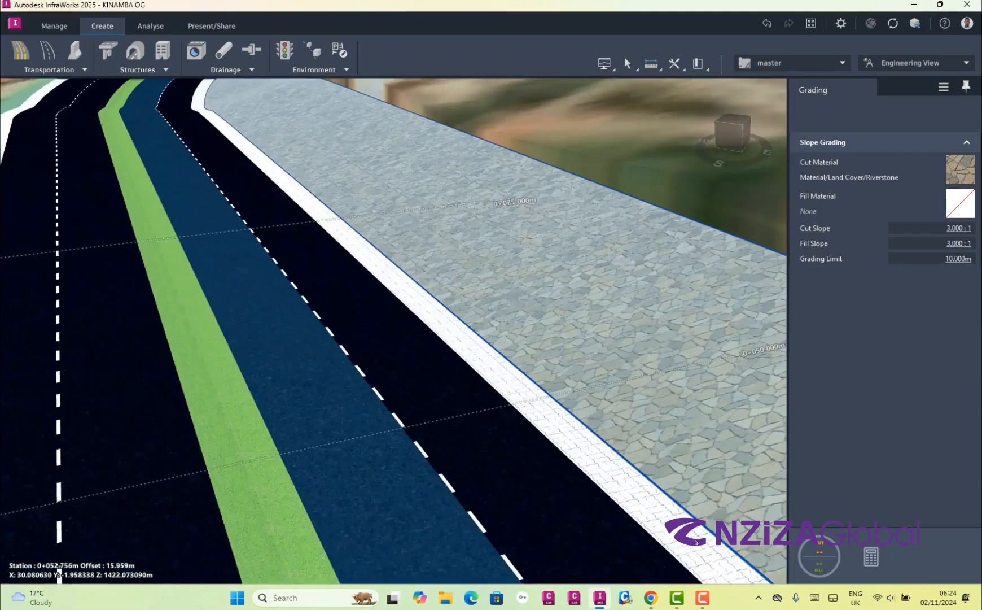
scroll(696, 541, "up", 5)
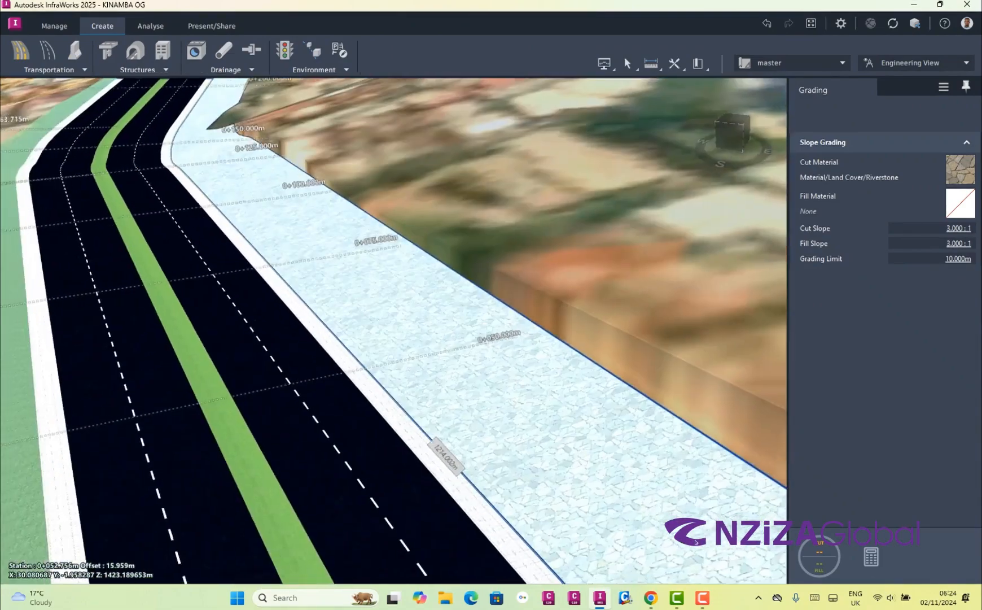
scroll(696, 542, "down", 4)
scroll(696, 542, "up", 5)
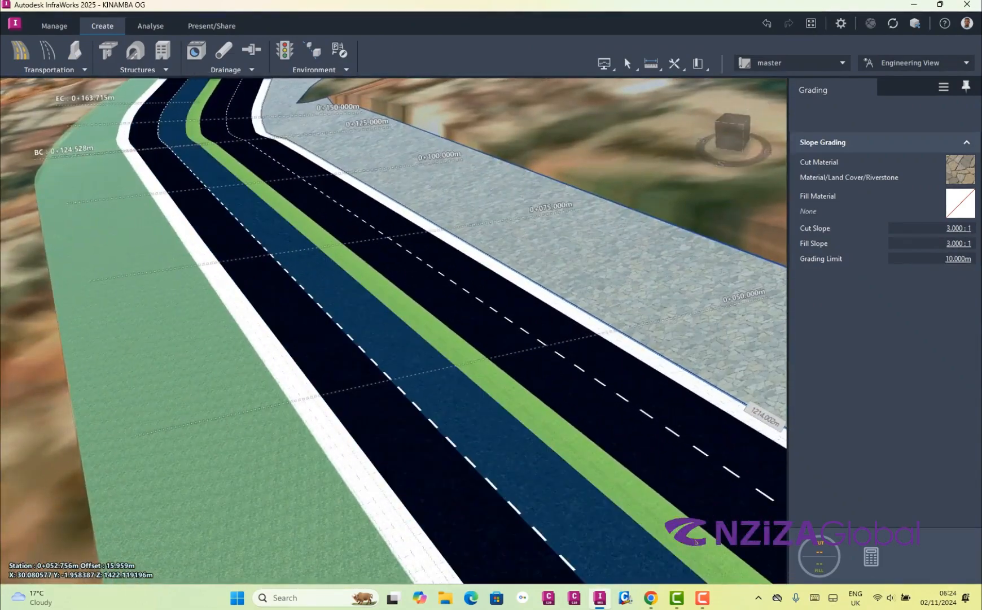
left_click_drag(696, 542, 696, 541)
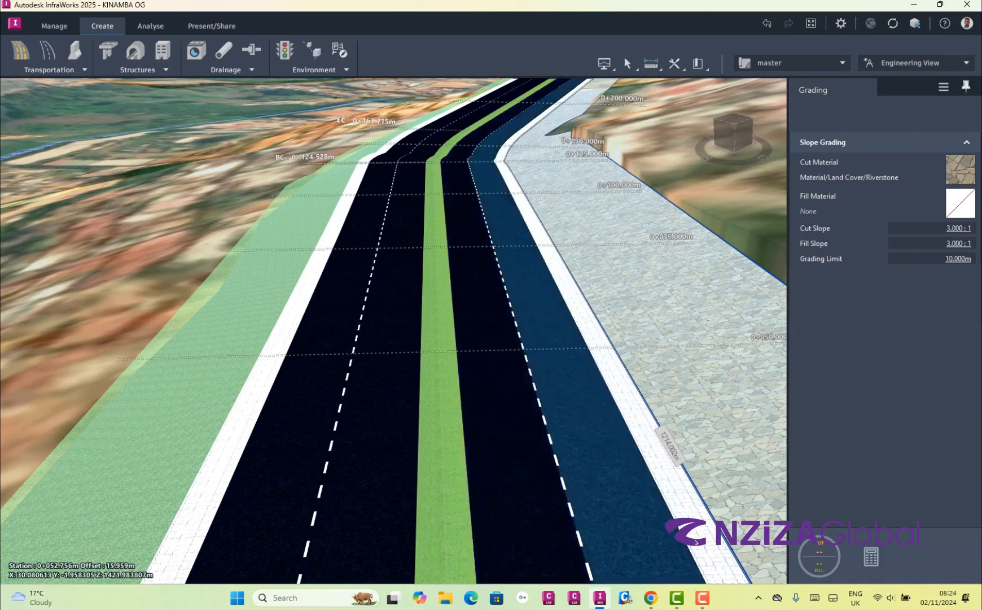
scroll(696, 542, "down", 3)
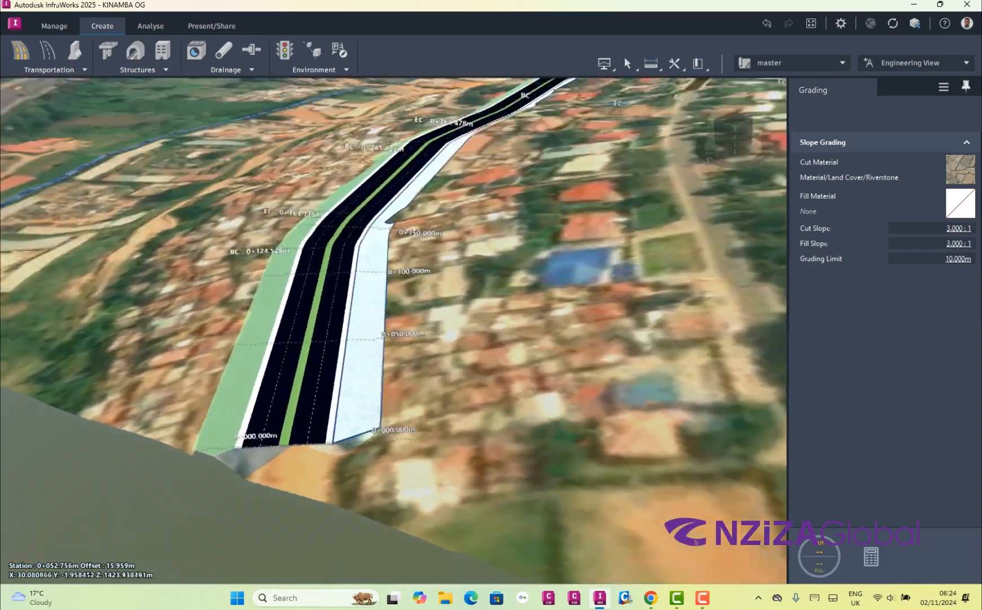
Review the road along its curves from overhead and low perspectives, checking the grass fill slope and the Riverstone cut slope against the terrain
left_click_drag(369, 335, 480, 367)
scroll(457, 361, "down", 4)
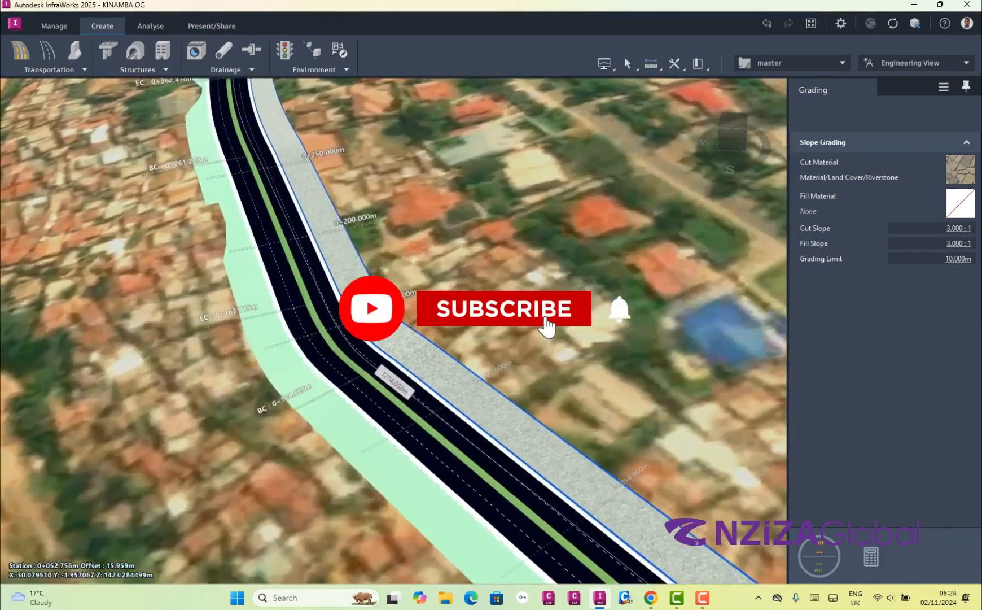
scroll(696, 542, "up", 4)
left_click_drag(696, 541, 696, 508)
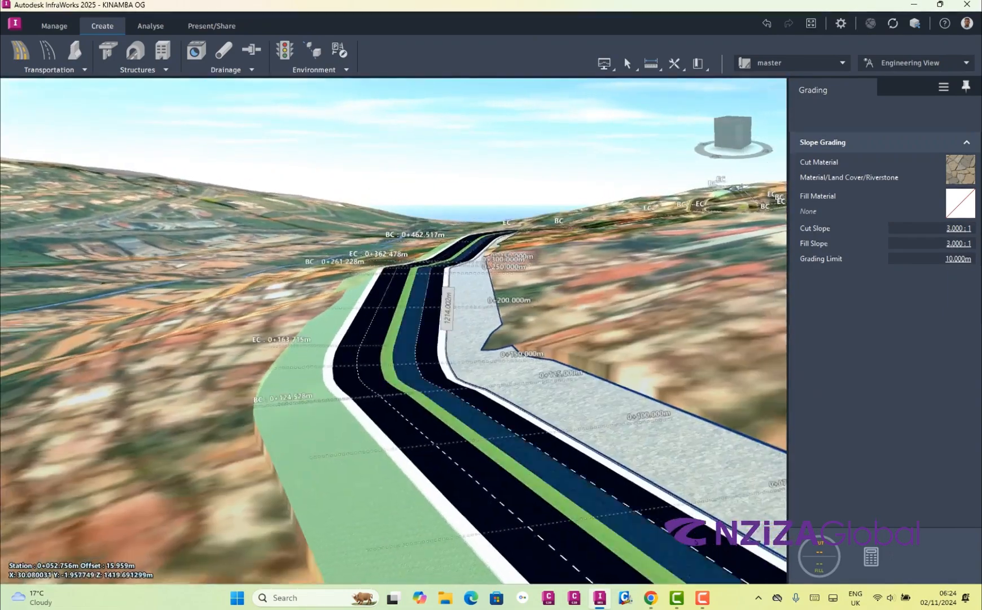
scroll(696, 542, "down", 3)
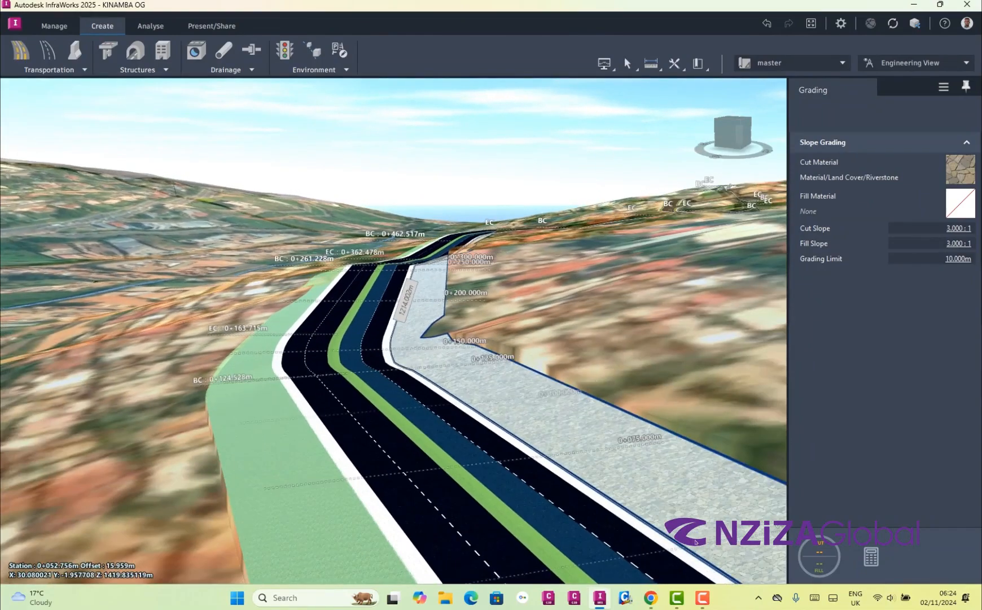
left_click_drag(696, 541, 696, 575)
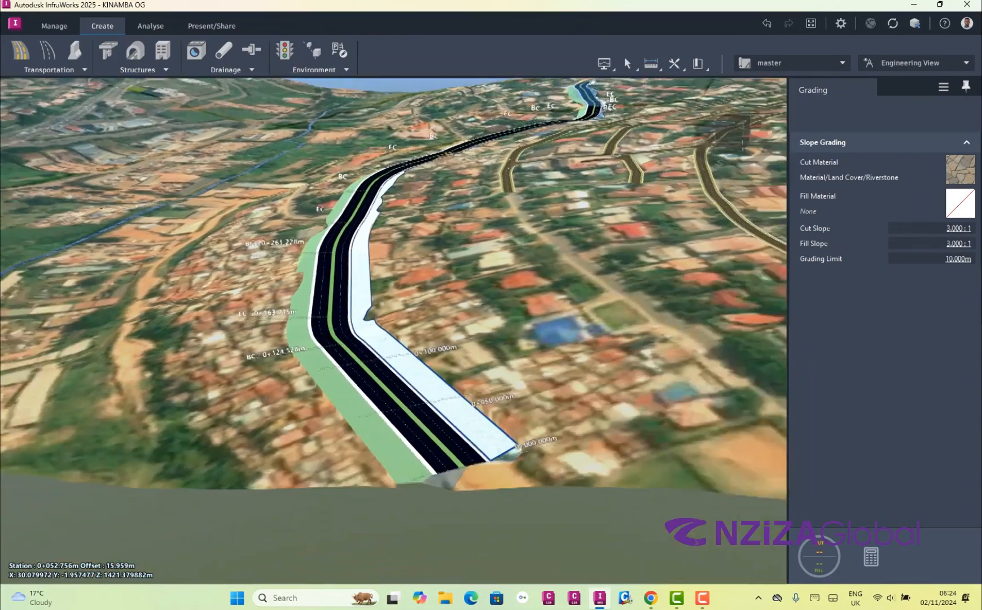
scroll(394, 330, "down", 3)
left_click_drag(393, 330, 457, 366)
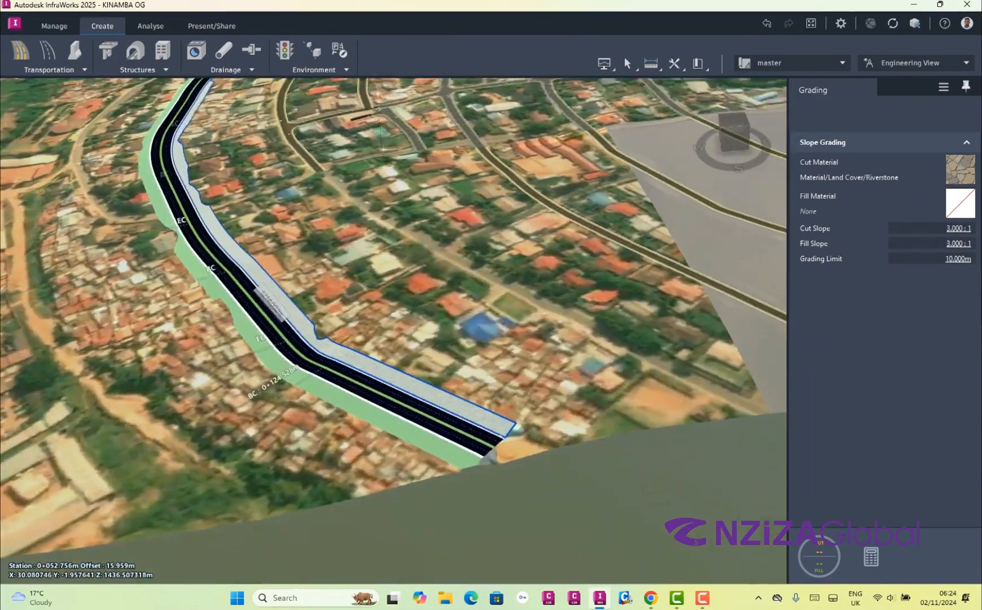
scroll(418, 328, "down", 2)
scroll(242, 293, "up", 8)
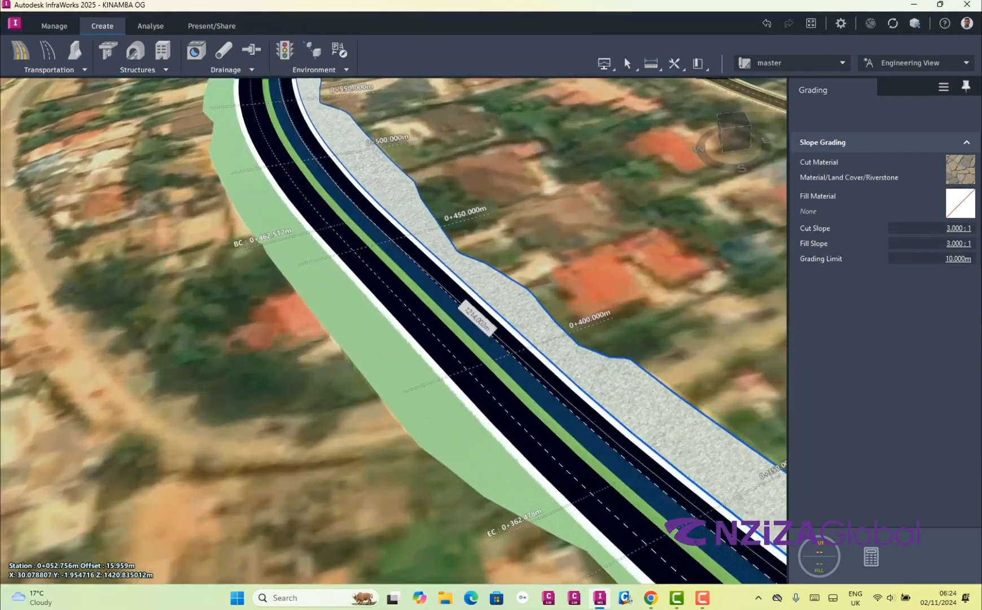
scroll(394, 316, "down", 2)
left_click_drag(393, 339, 390, 287)
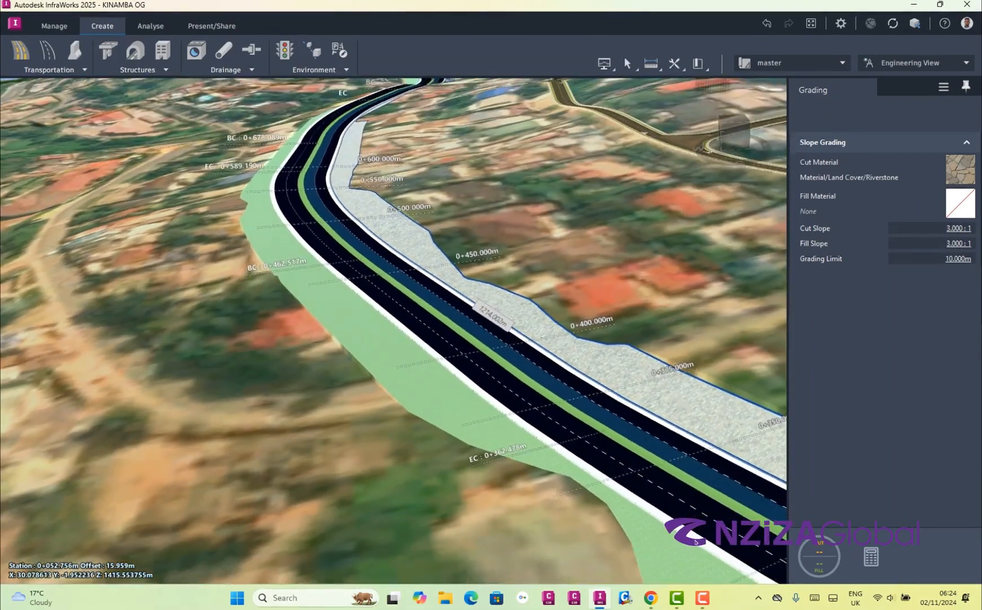
scroll(294, 237, "up", 4)
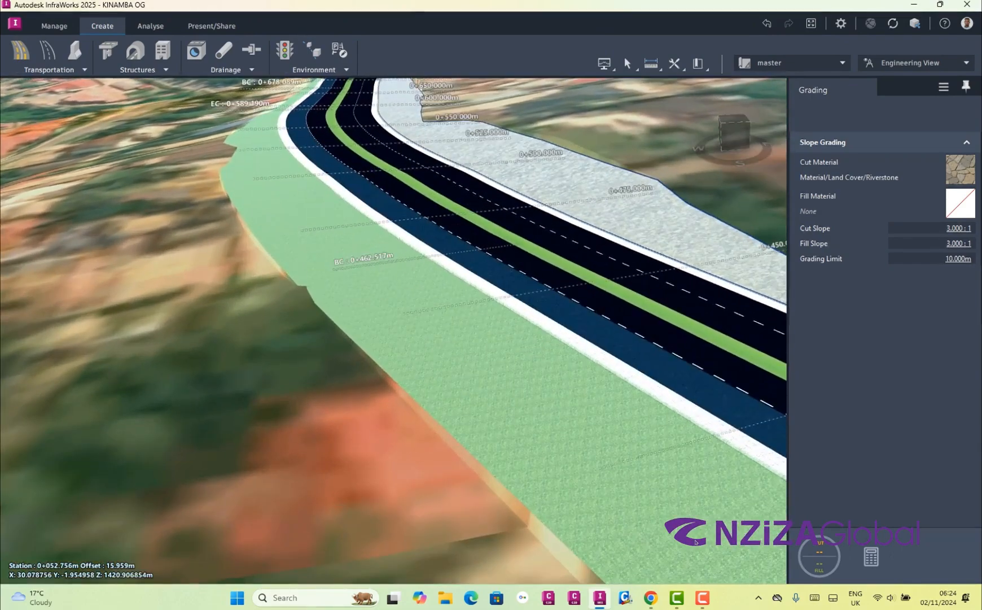
left_click_drag(394, 330, 405, 276)
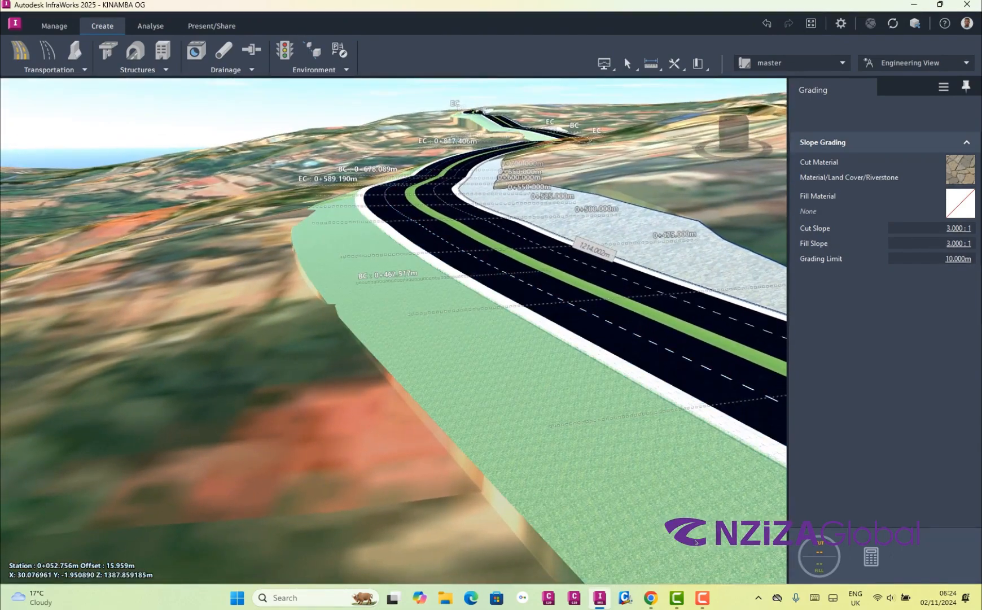
scroll(696, 542, "down", 2)
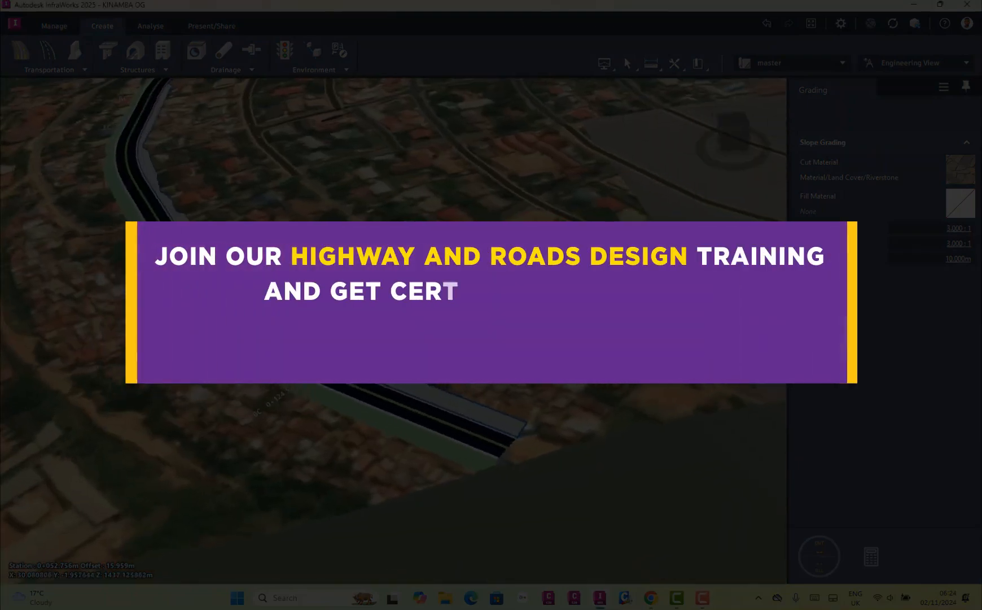
scroll(393, 330, "up", 6)
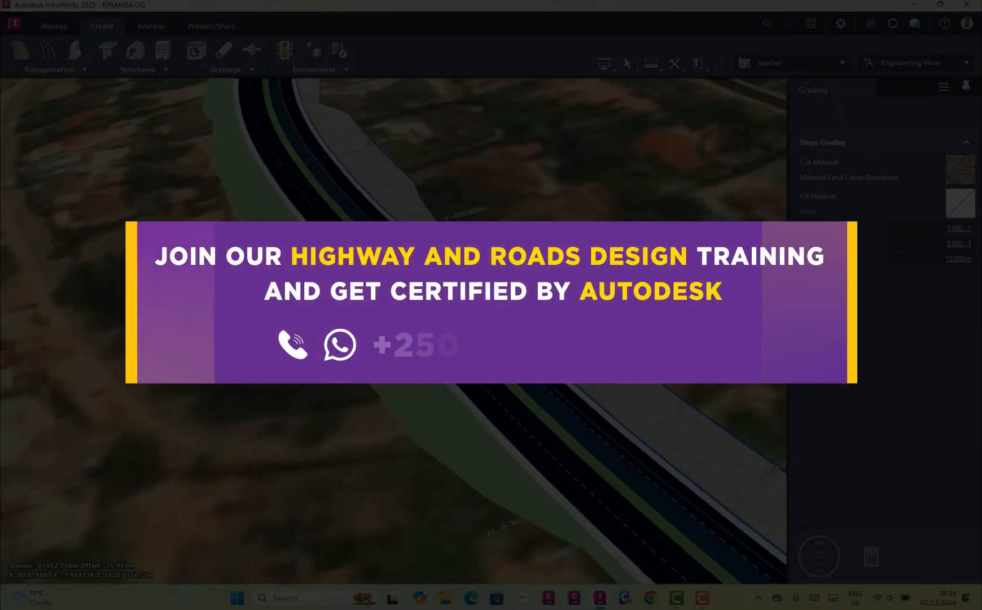
left_click_drag(393, 330, 402, 283)
scroll(394, 330, "up", 3)
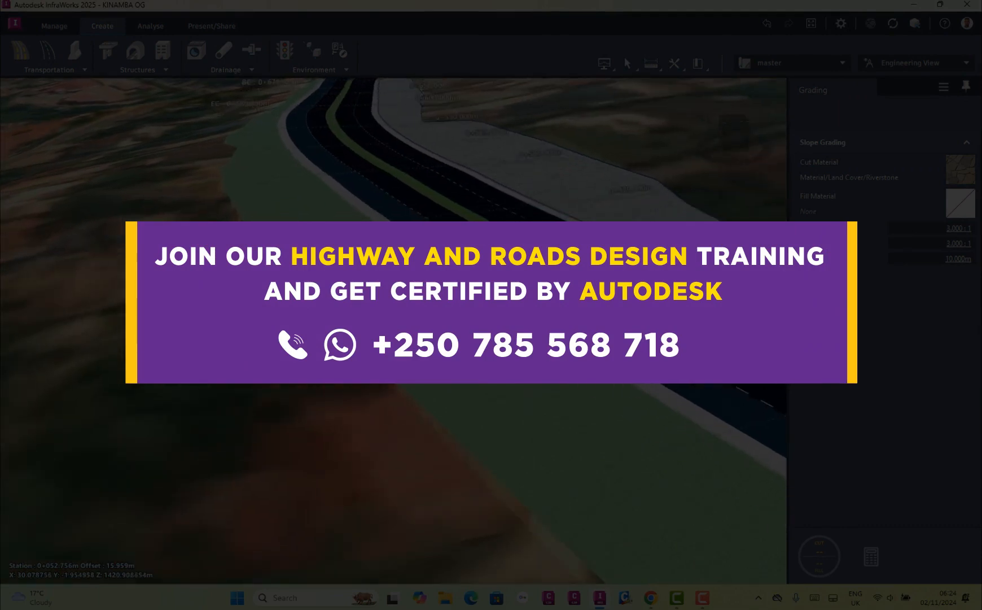